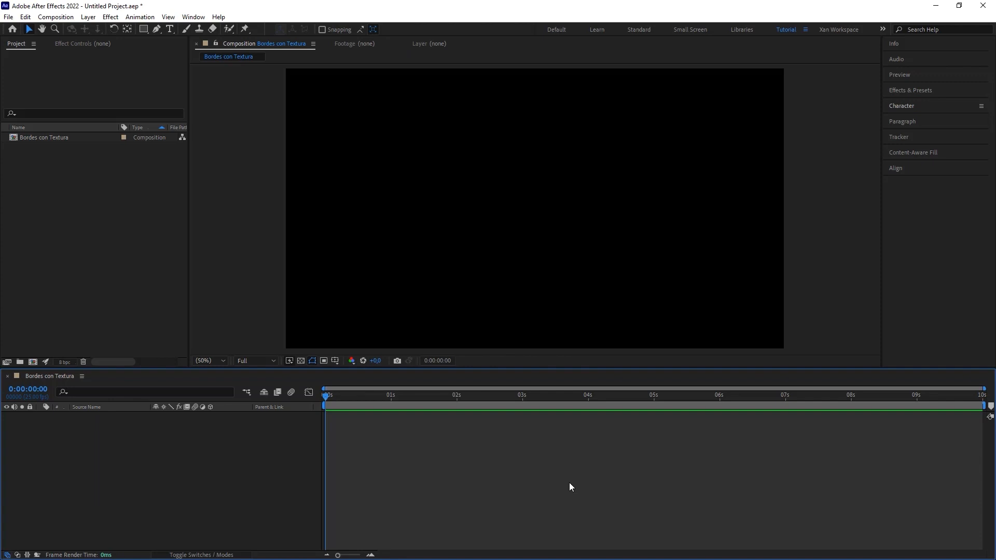
# - Add a text layer containing the single letter A to the Bordes con Textura composition
pyautogui.click(169, 30)
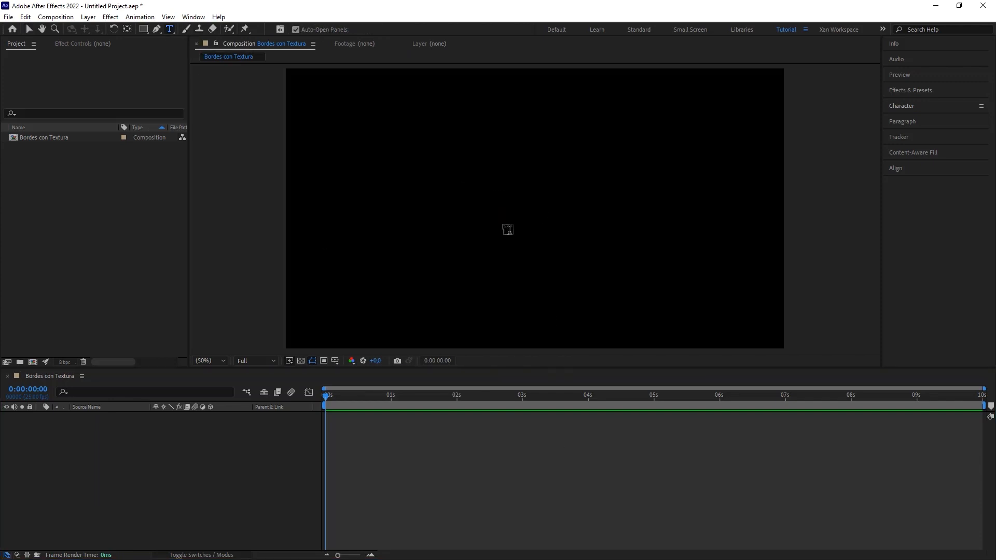
pyautogui.click(504, 230)
pyautogui.write('a')
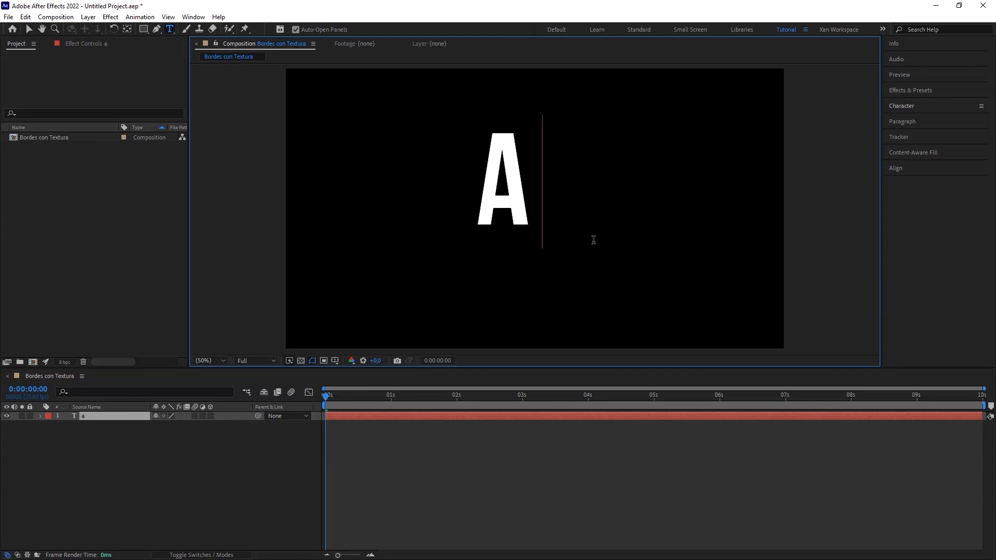
pyautogui.click(533, 446)
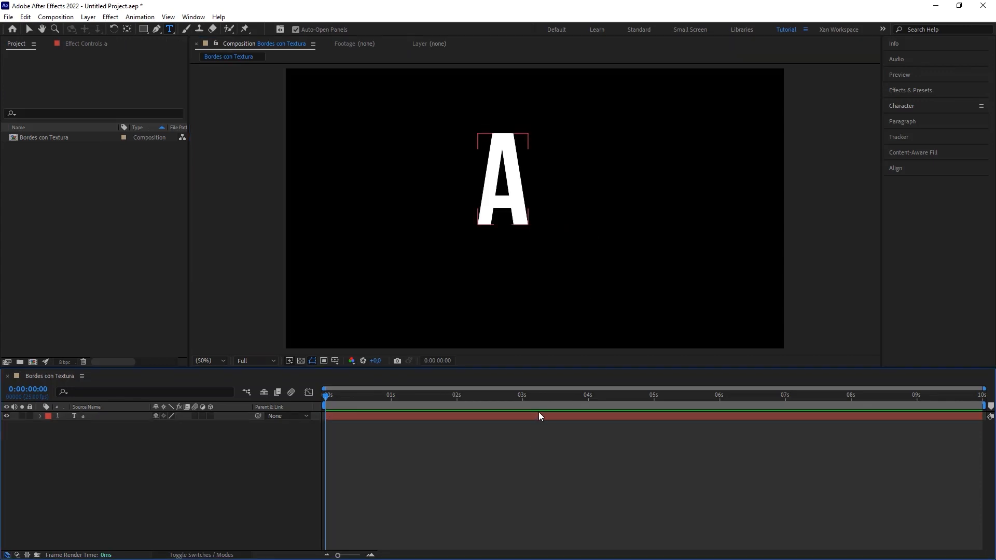
# - Enlarge the letter A and centre it horizontally and vertically in the composition
pyautogui.click(539, 415)
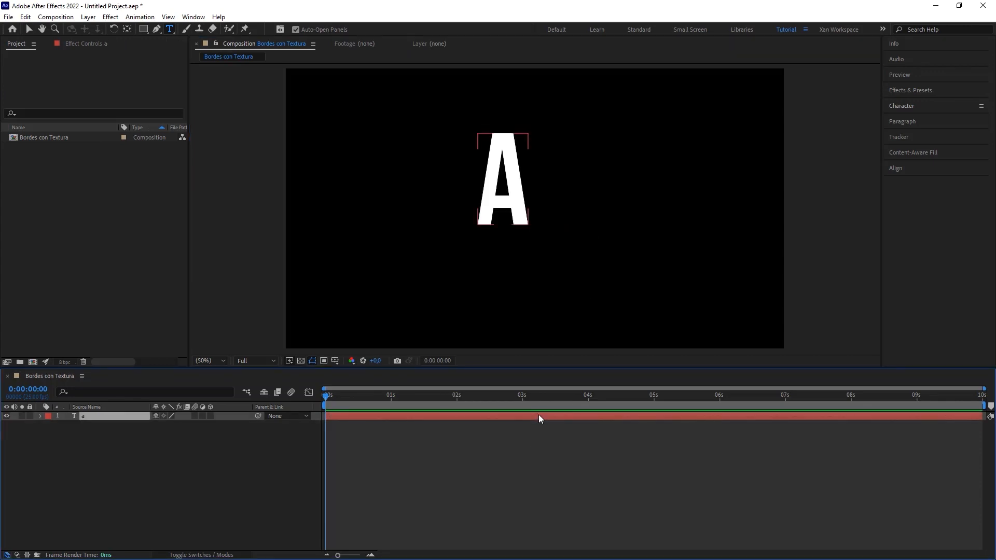
pyautogui.click(909, 114)
pyautogui.moveTo(901, 150); pyautogui.dragTo(939, 153)
pyautogui.click(897, 309)
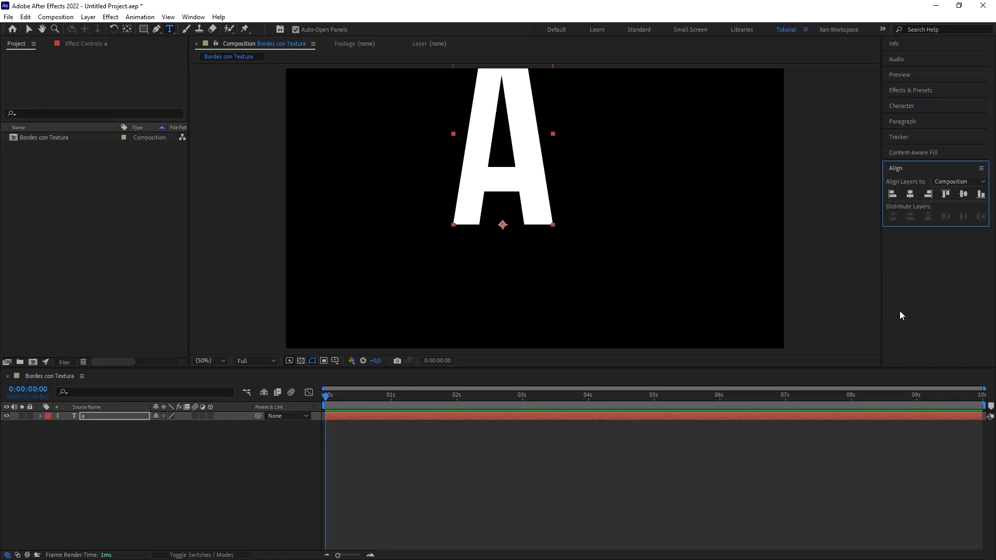
pyautogui.click(912, 194)
pyautogui.click(962, 195)
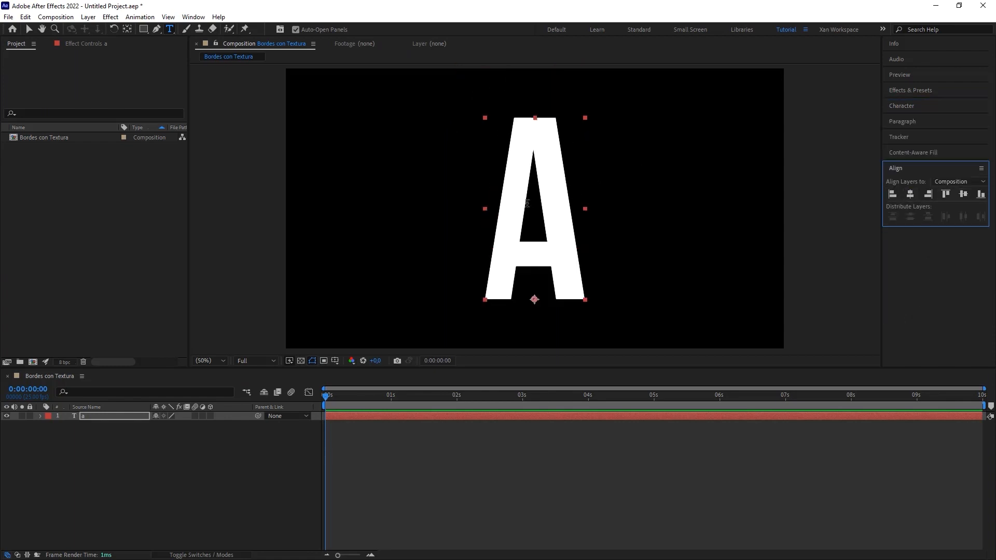
# - Find the Roughen Edges effect and apply it to the letter A text layer
pyautogui.scroll(2, 526, 203)
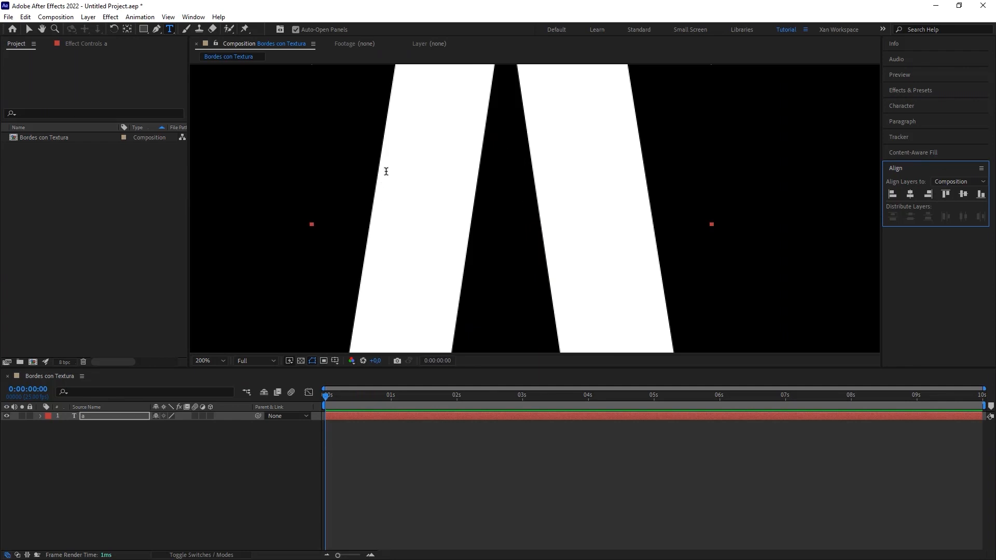
pyautogui.scroll(-2, 479, 188)
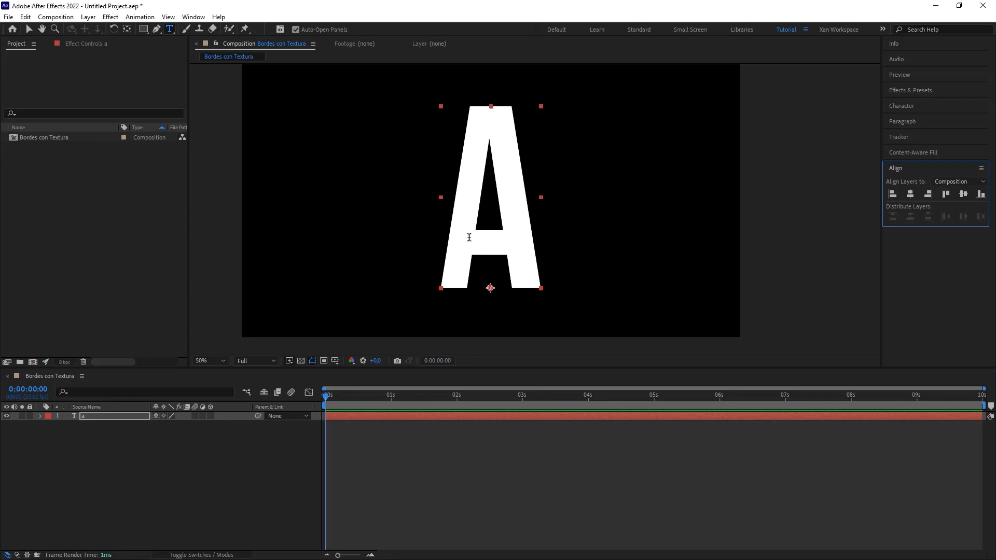
pyautogui.click(905, 90)
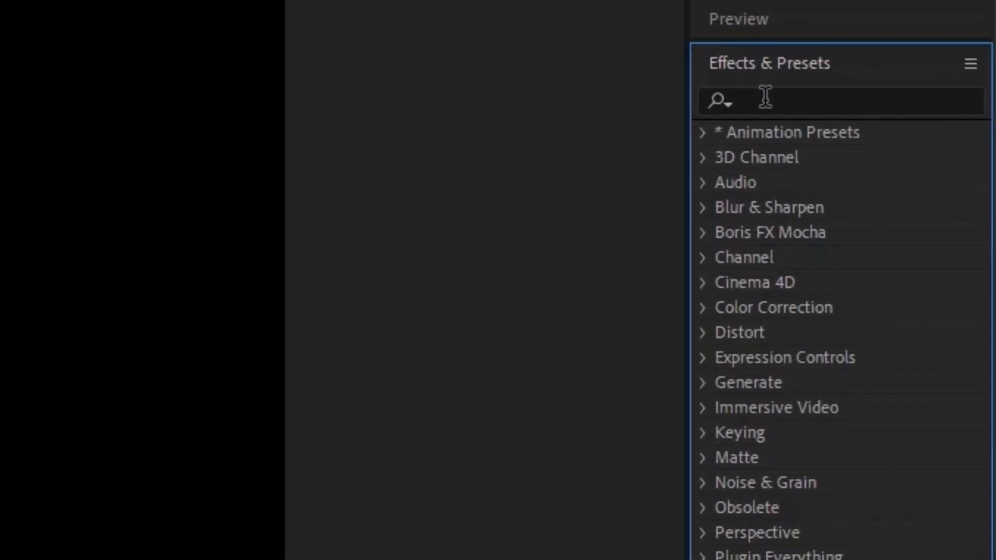
pyautogui.click(765, 98)
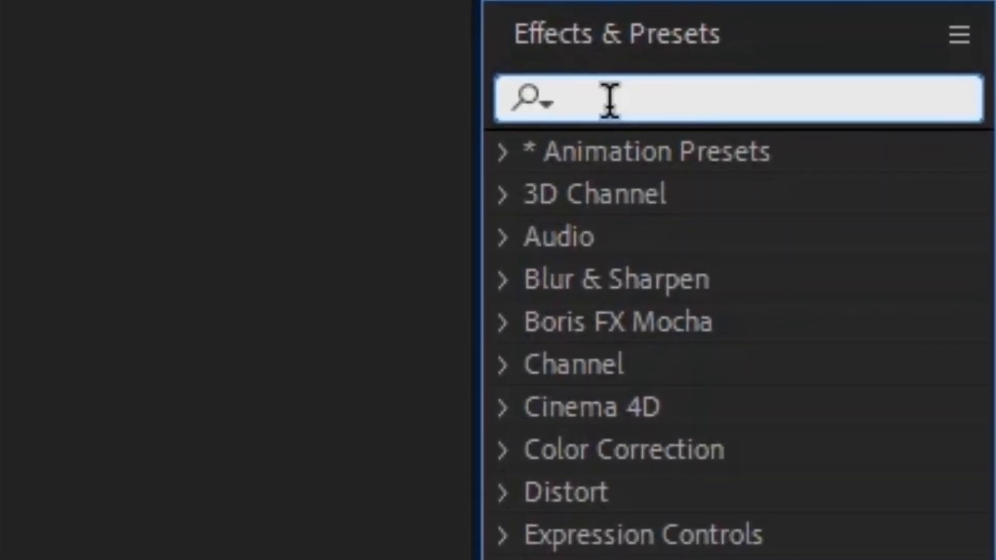
pyautogui.write('ro')
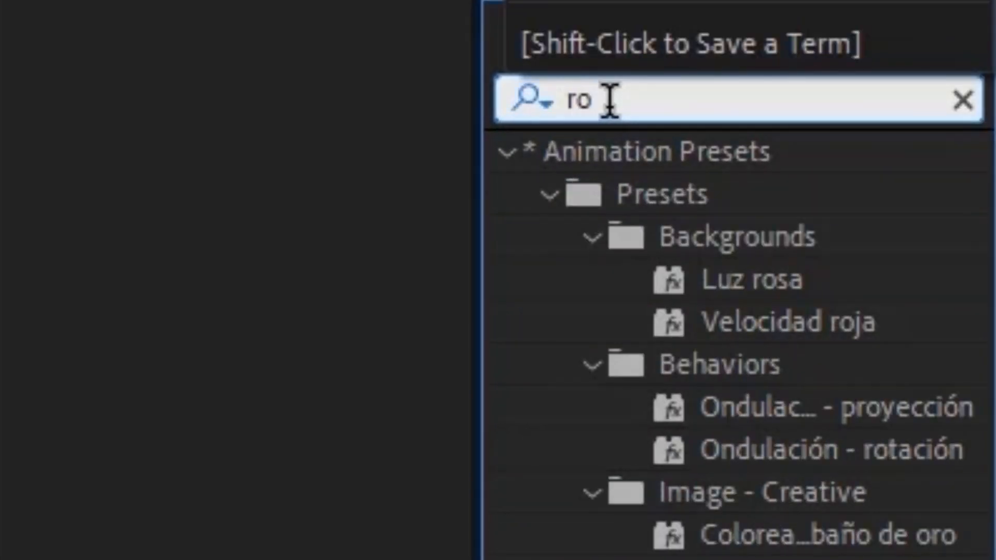
pyautogui.write('ughen ')
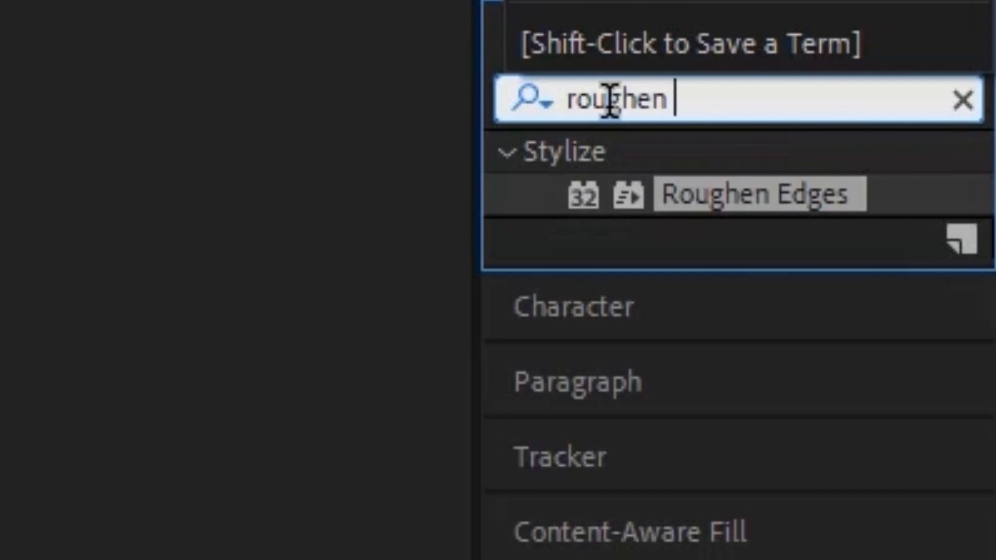
pyautogui.write('edges')
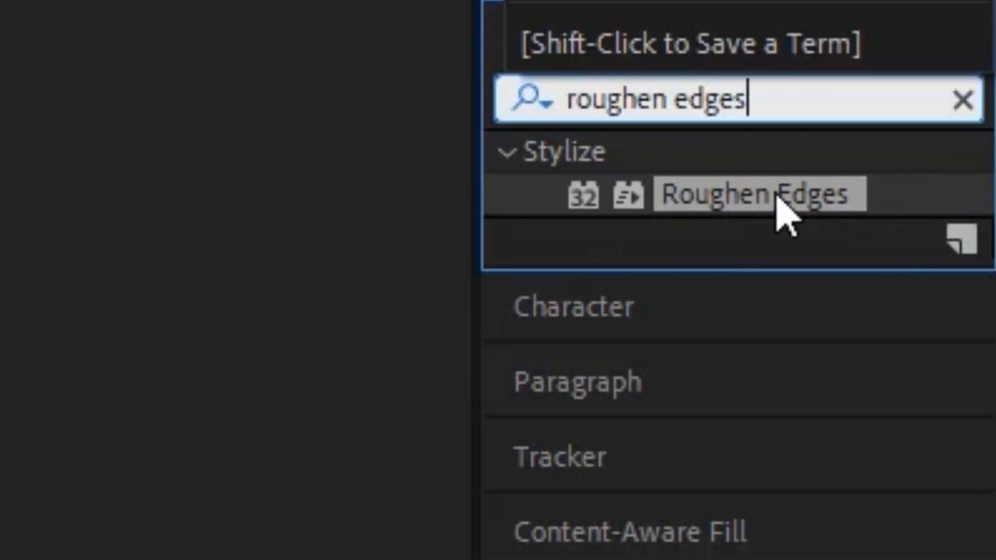
pyautogui.moveTo(776, 194); pyautogui.dragTo(845, 292)
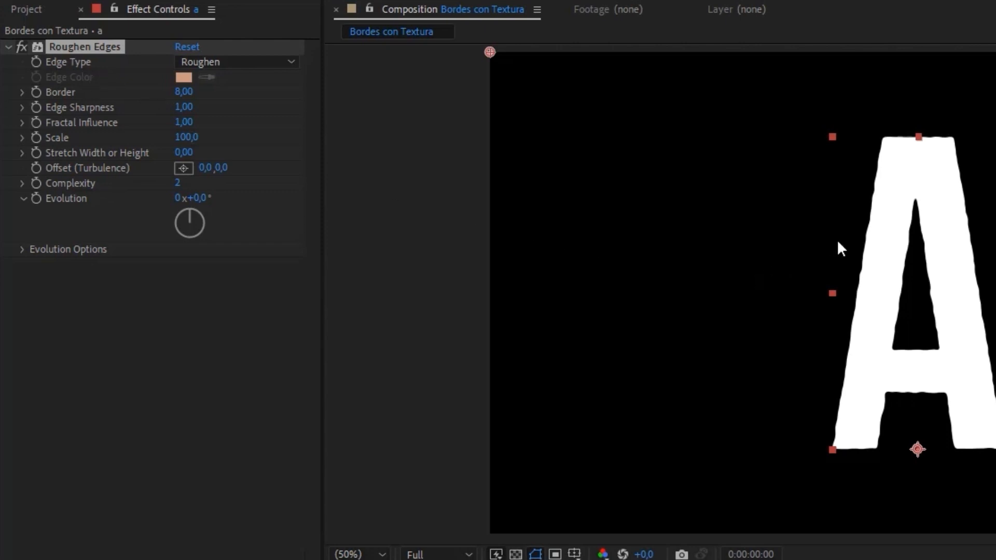
# - Set the Roughen Edges Border value to 0 on the letter A
pyautogui.scroll(4, 904, 253)
pyautogui.moveTo(885, 316); pyautogui.dragTo(693, 129)
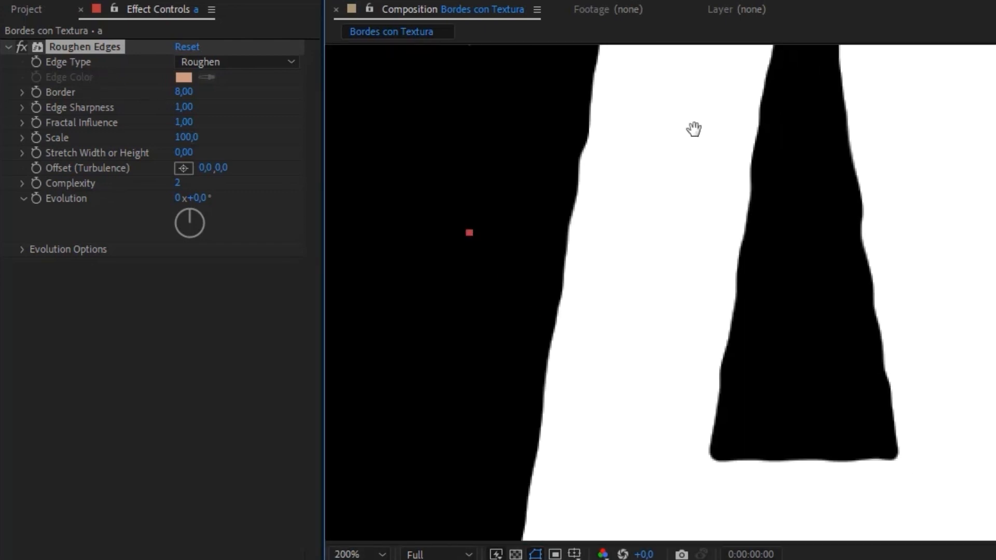
pyautogui.moveTo(703, 362); pyautogui.dragTo(625, 176)
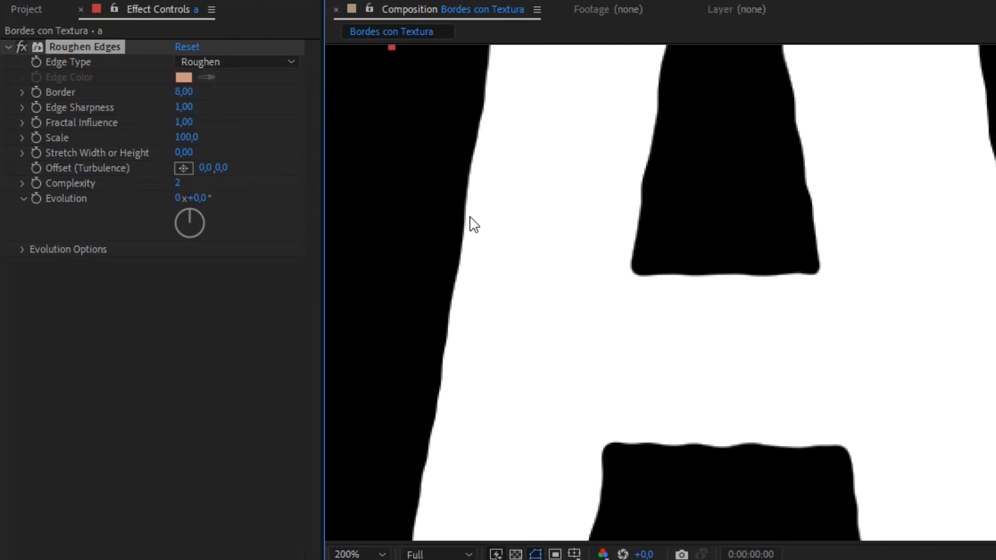
pyautogui.click(185, 94)
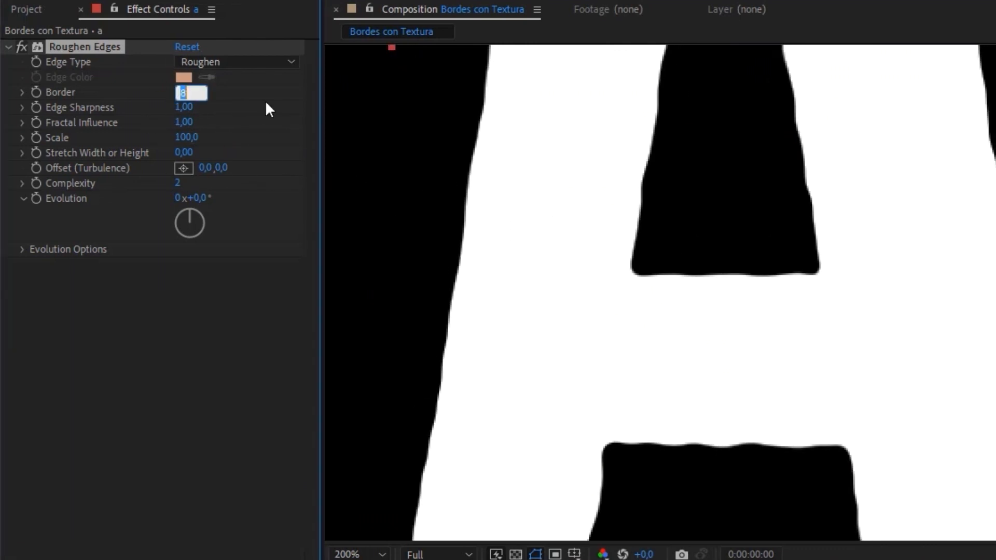
pyautogui.write('0')
pyautogui.press('Return')
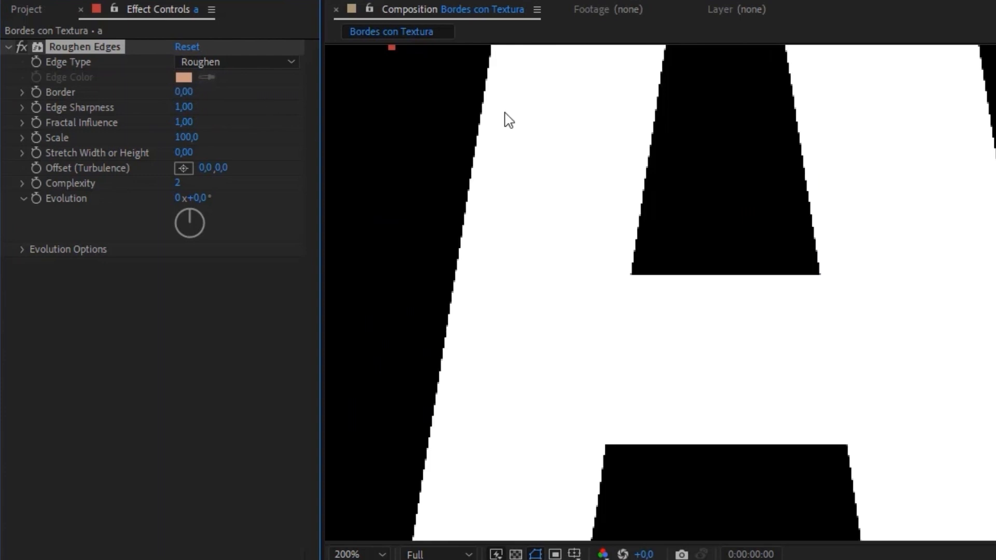
# - Raise the Roughen Edges Border to 109.90 and further to 216.60
pyautogui.moveTo(562, 185); pyautogui.dragTo(584, 375)
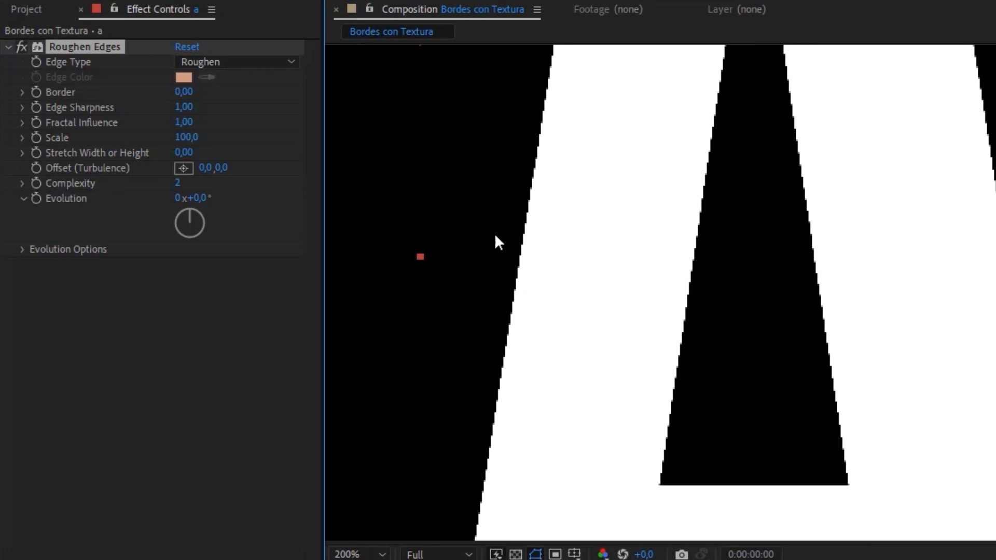
pyautogui.scroll(4, 524, 218)
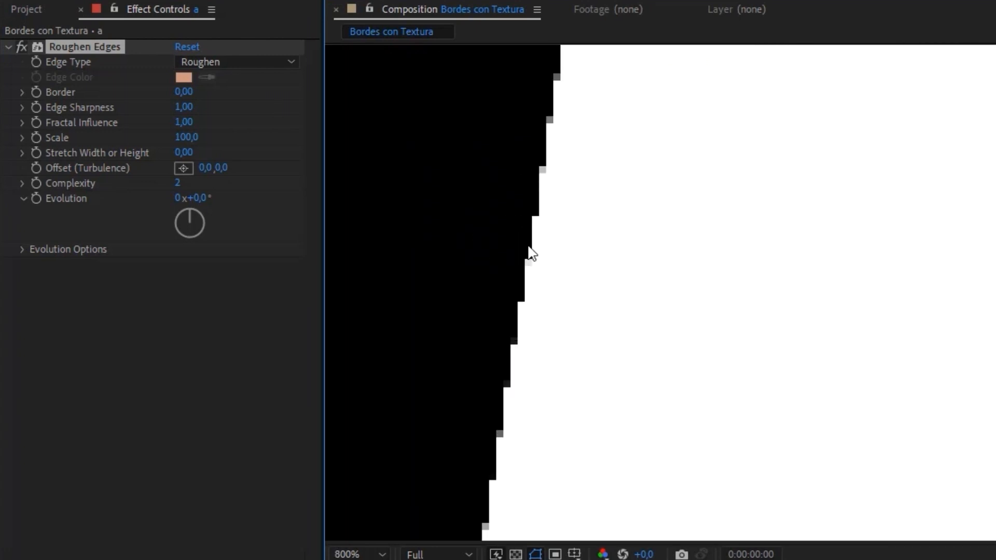
pyautogui.scroll(-4, 527, 311)
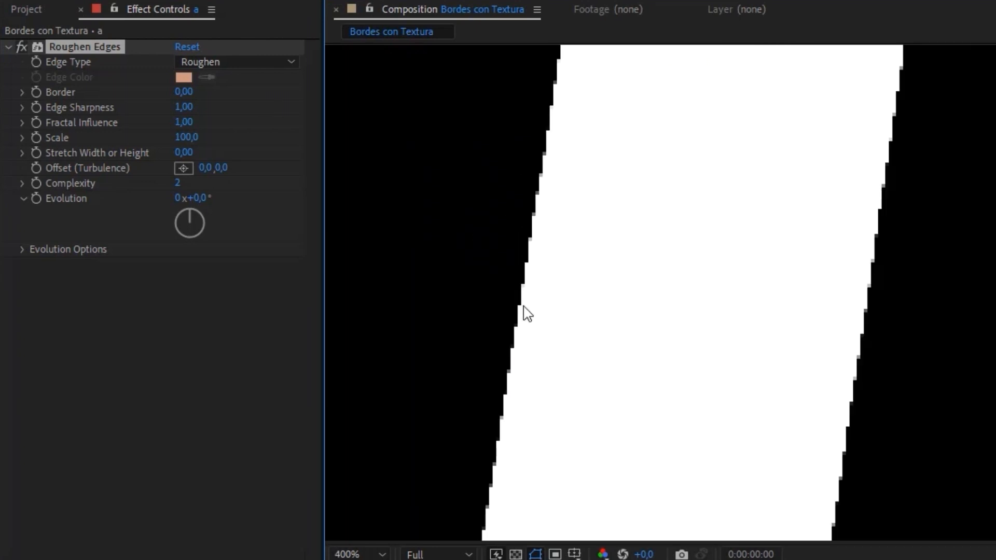
pyautogui.scroll(-2, 527, 313)
pyautogui.moveTo(524, 313); pyautogui.dragTo(522, 236)
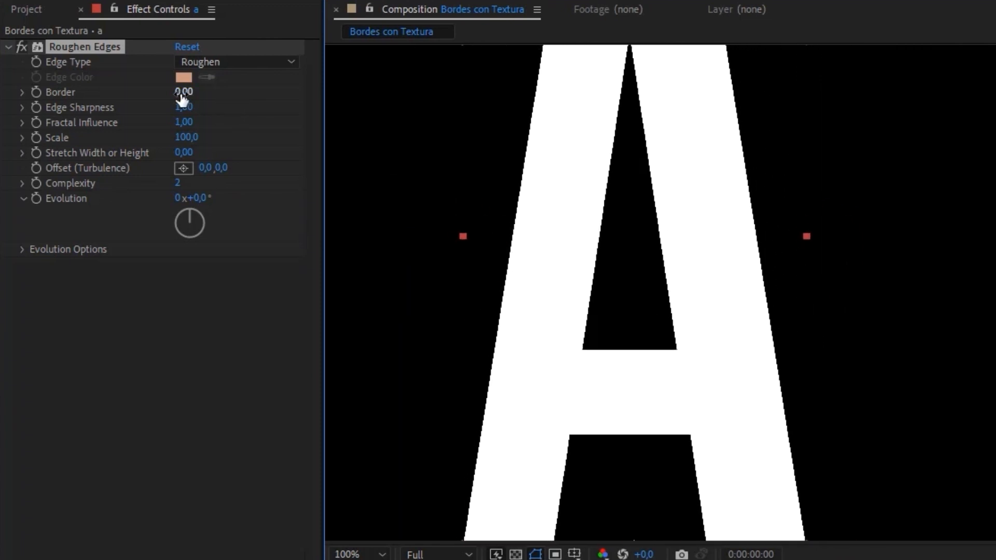
pyautogui.moveTo(184, 92); pyautogui.dragTo(995, 95)
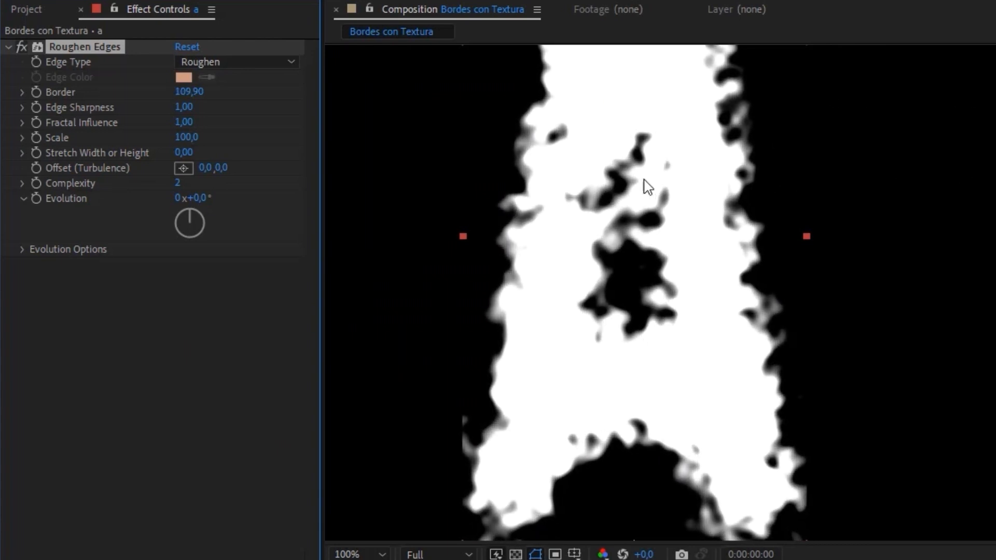
pyautogui.moveTo(645, 186); pyautogui.dragTo(682, 202)
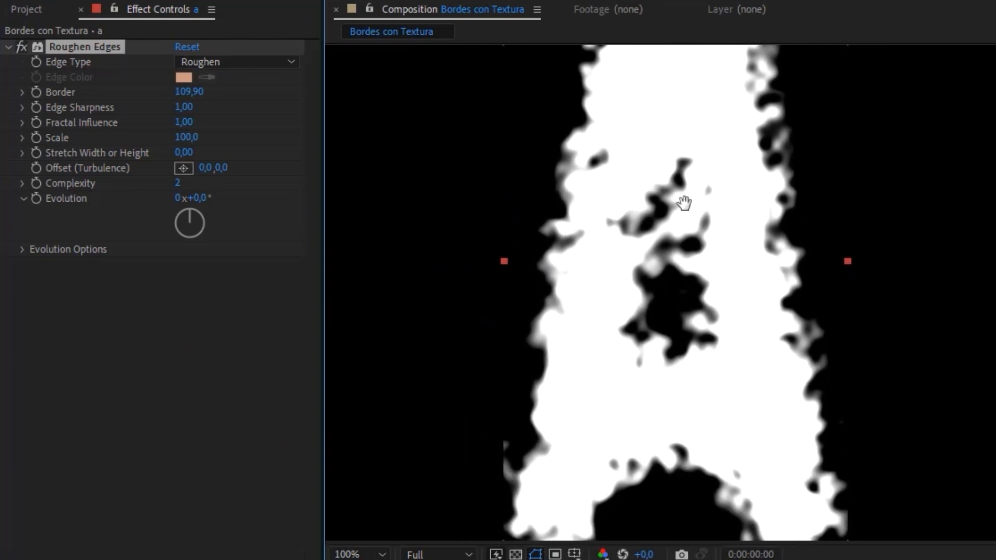
pyautogui.moveTo(189, 97); pyautogui.dragTo(787, 197)
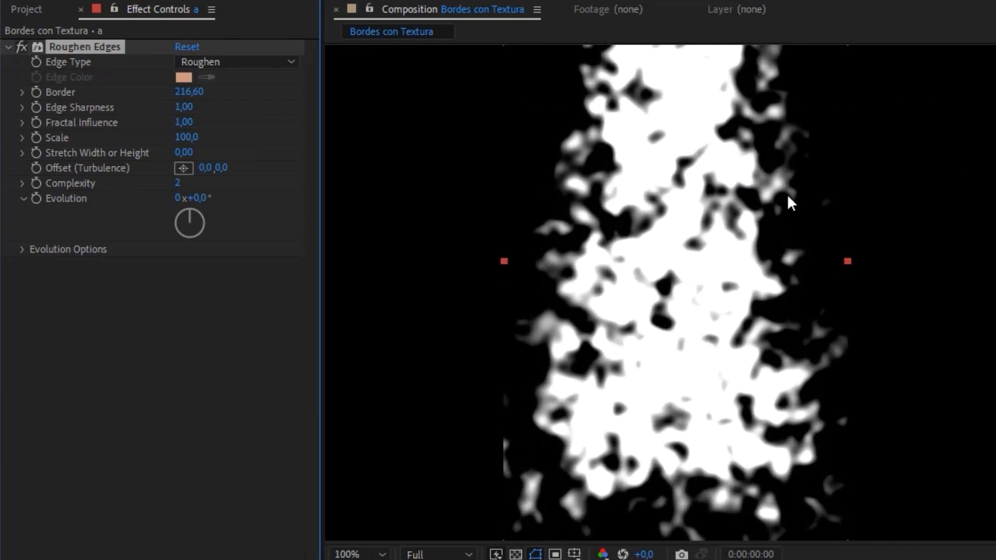
# - Lower the Roughen Edges Border to 162.10
pyautogui.scroll(-2, 711, 199)
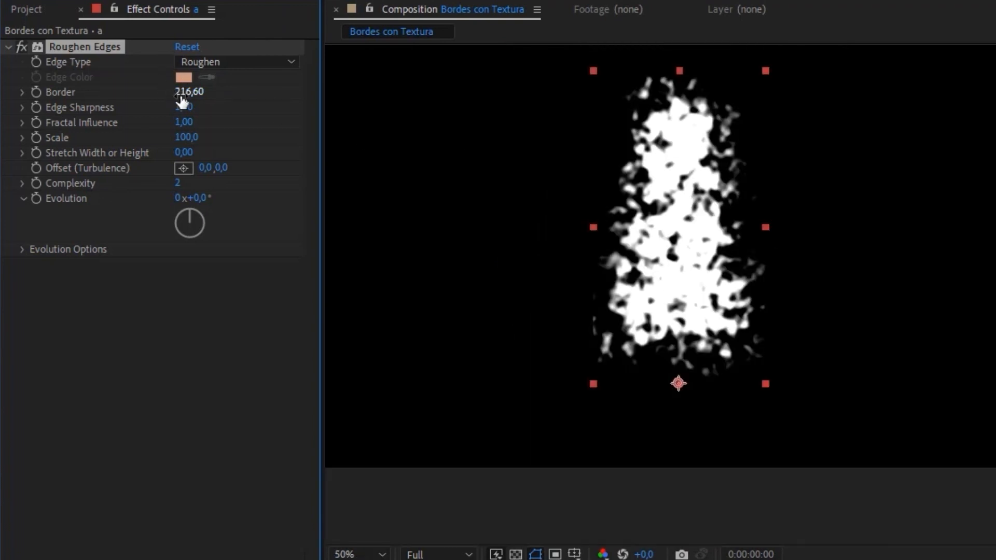
pyautogui.moveTo(189, 93); pyautogui.dragTo(107, 90)
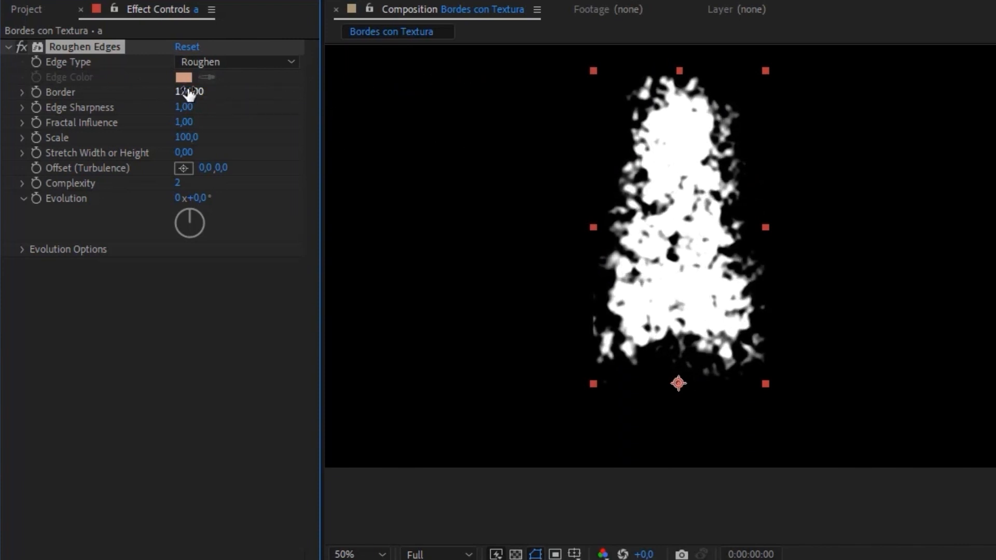
pyautogui.moveTo(189, 92); pyautogui.dragTo(68, 93)
pyautogui.moveTo(686, 218); pyautogui.dragTo(655, 261)
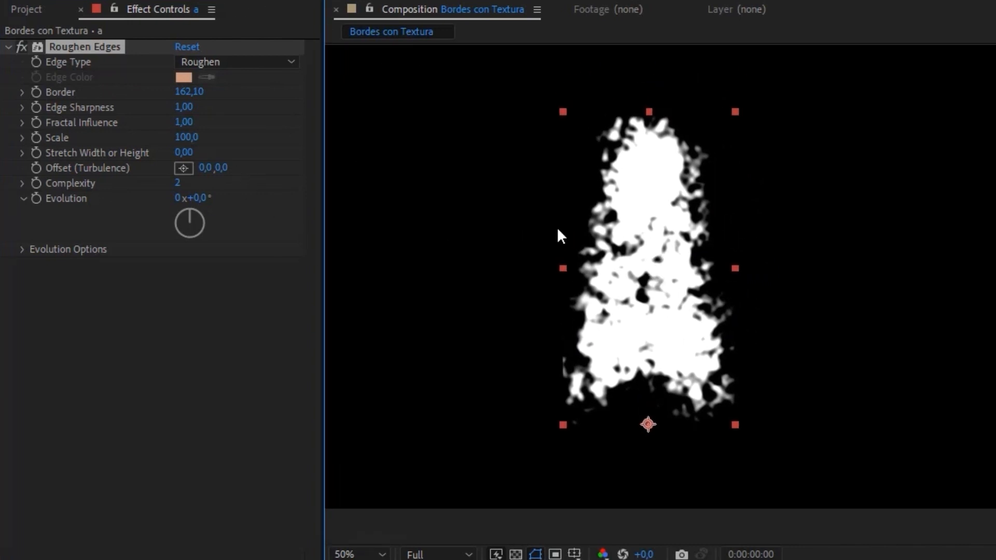
# - Switch the composition preview resolution to Half and raise the Roughen Edges Border to 170.80
pyautogui.scroll(2, 611, 252)
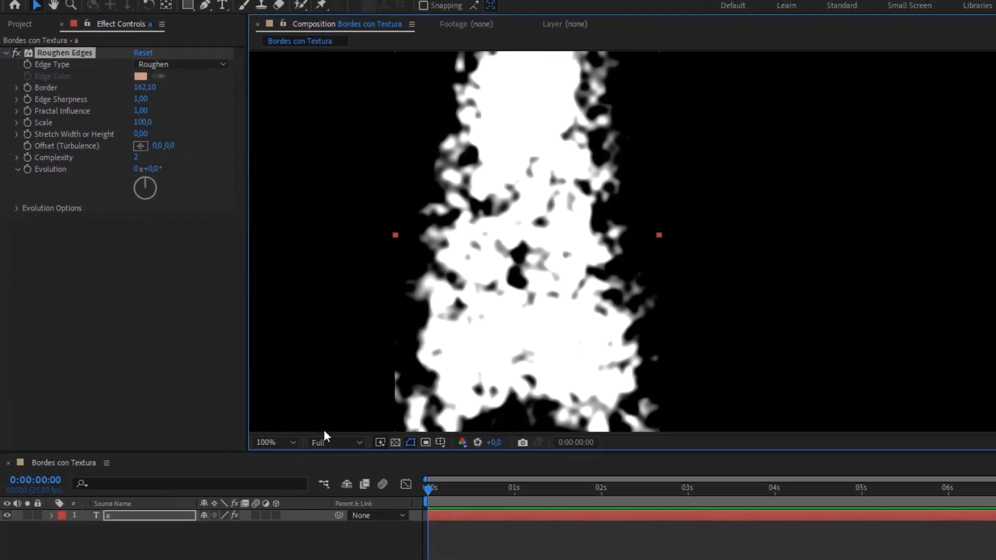
pyautogui.click(332, 445)
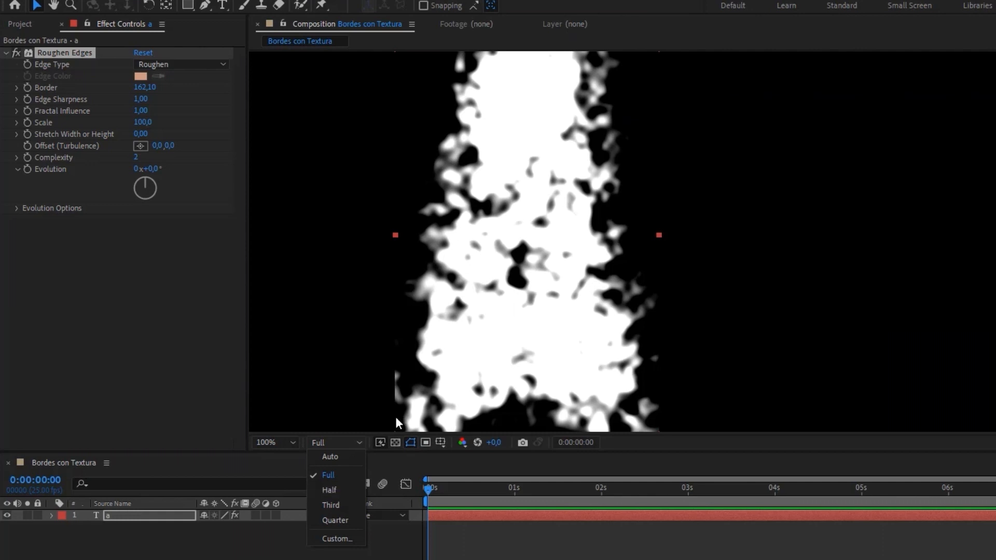
pyautogui.click(334, 490)
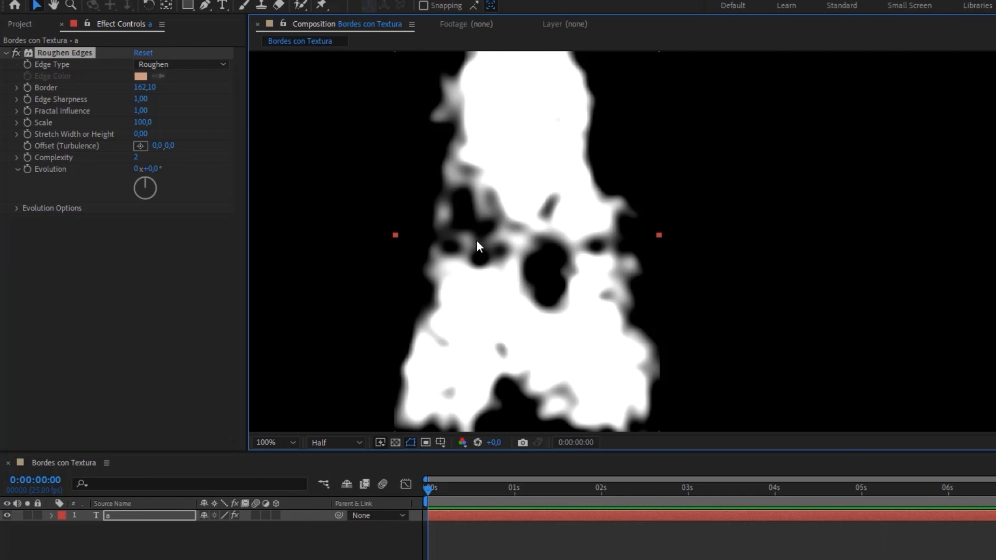
pyautogui.moveTo(144, 87); pyautogui.dragTo(215, 105)
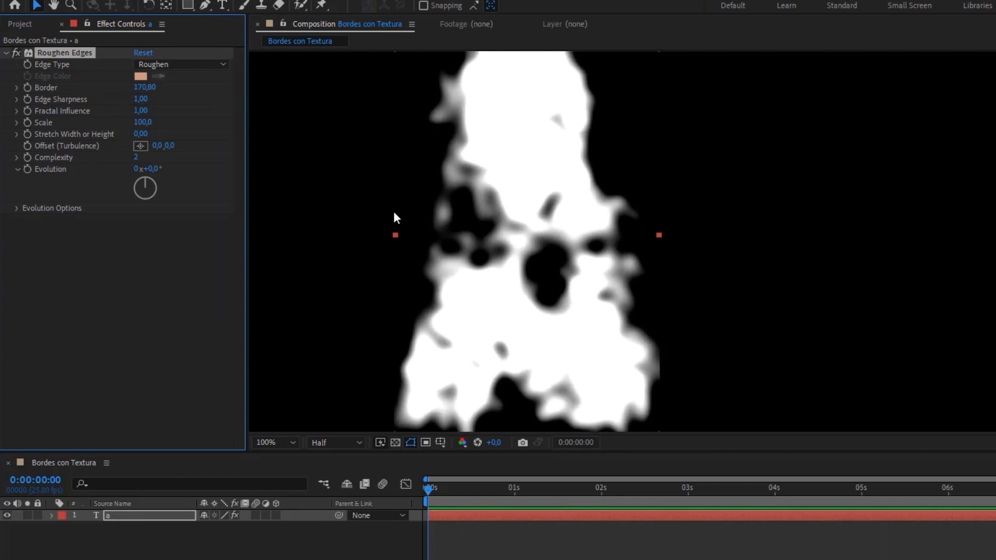
# - Return the composition preview resolution to Full and open the resolution choices again
pyautogui.click(355, 443)
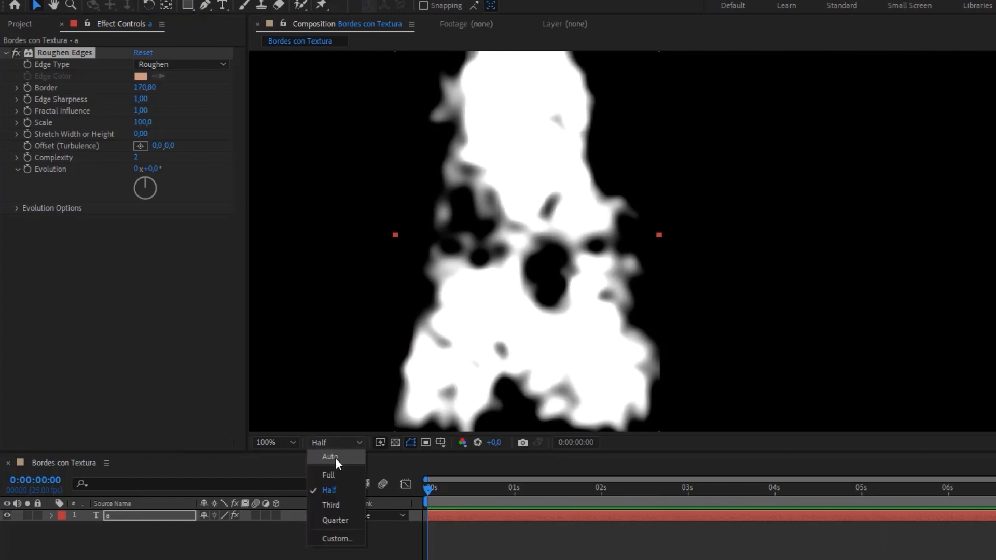
pyautogui.click(329, 475)
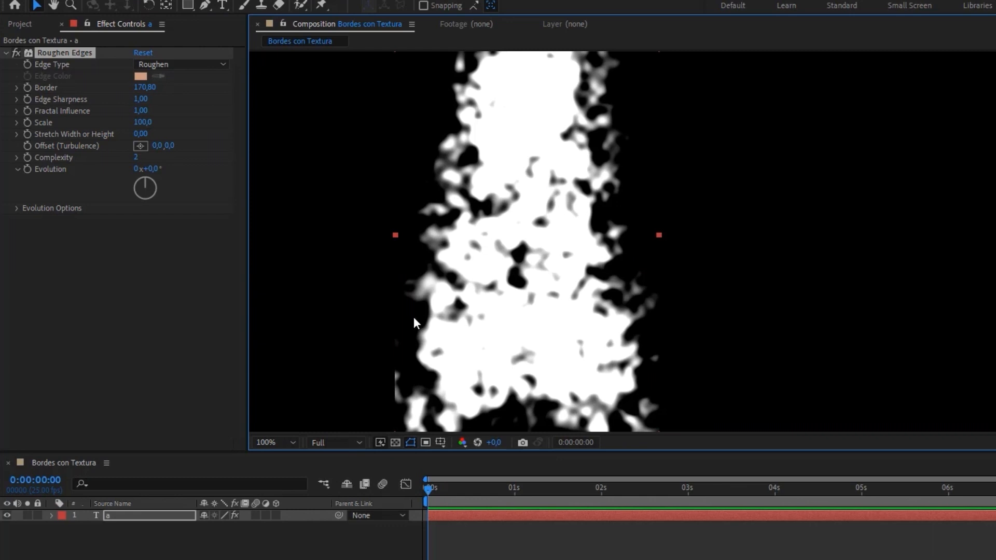
pyautogui.click(340, 443)
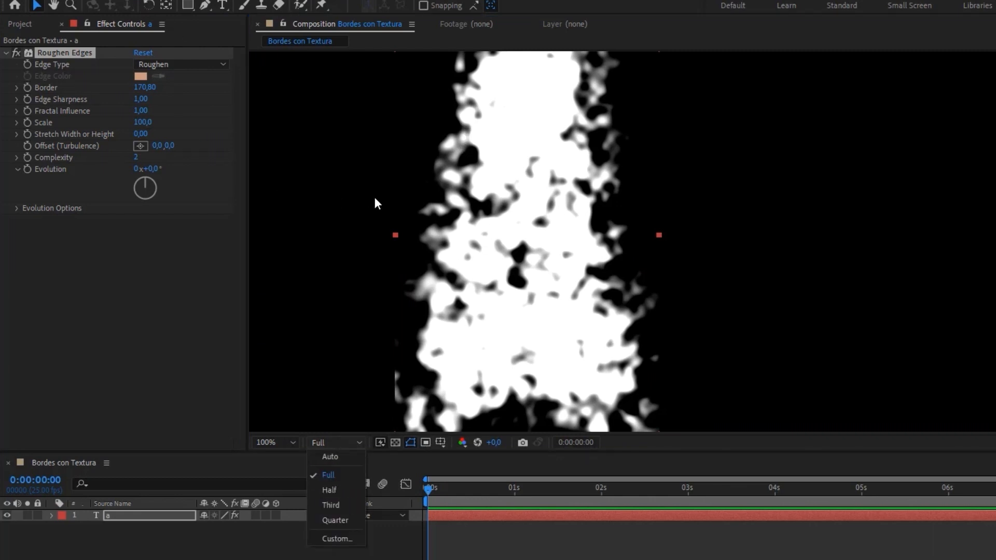
# - Keep the Full preview resolution and lower the Roughen Edges Border to 44.80
pyautogui.click(442, 223)
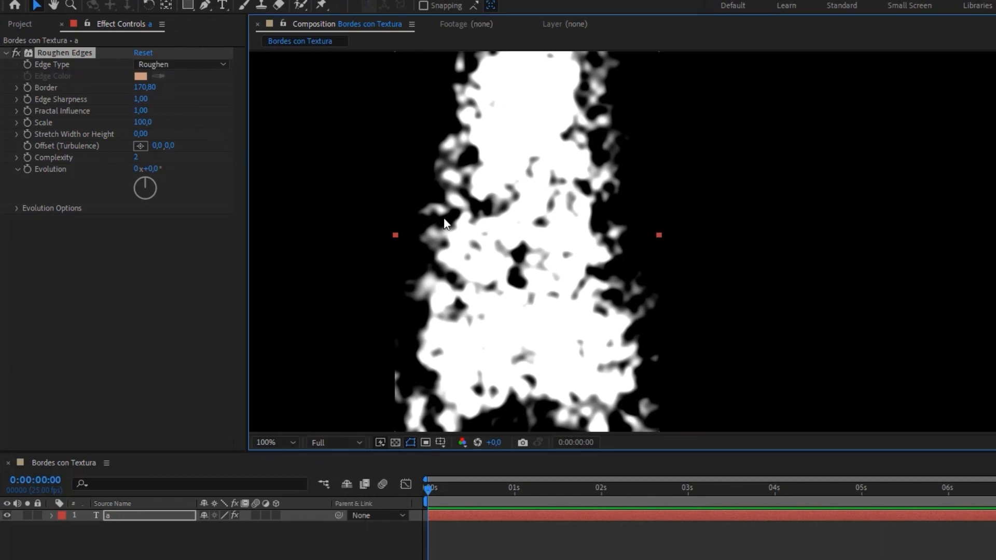
pyautogui.moveTo(497, 184)
pyautogui.mouseDown()
pyautogui.moveTo(521, 228)
pyautogui.moveTo(504, 177)
pyautogui.mouseUp()
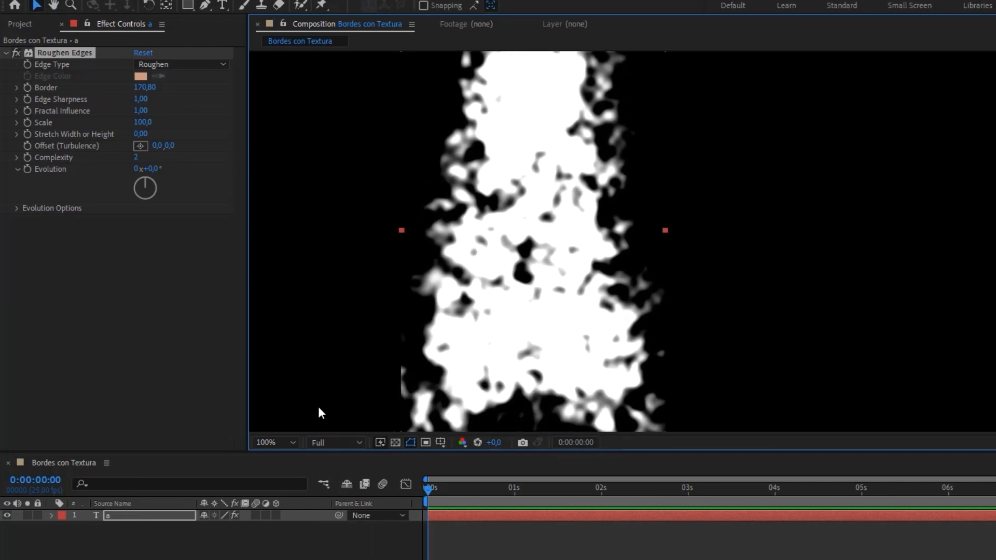
pyautogui.moveTo(503, 136); pyautogui.dragTo(470, 200)
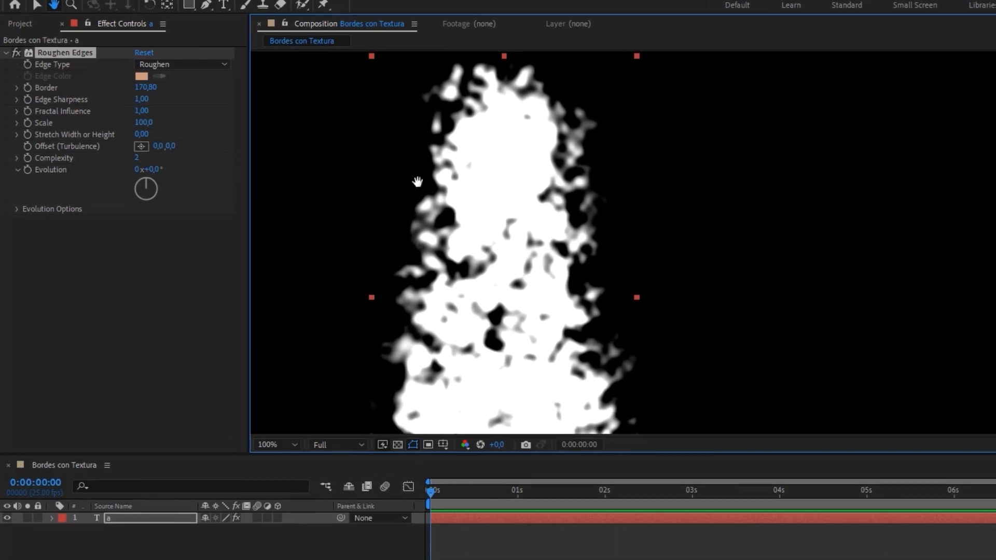
pyautogui.moveTo(136, 89); pyautogui.dragTo(2, 104)
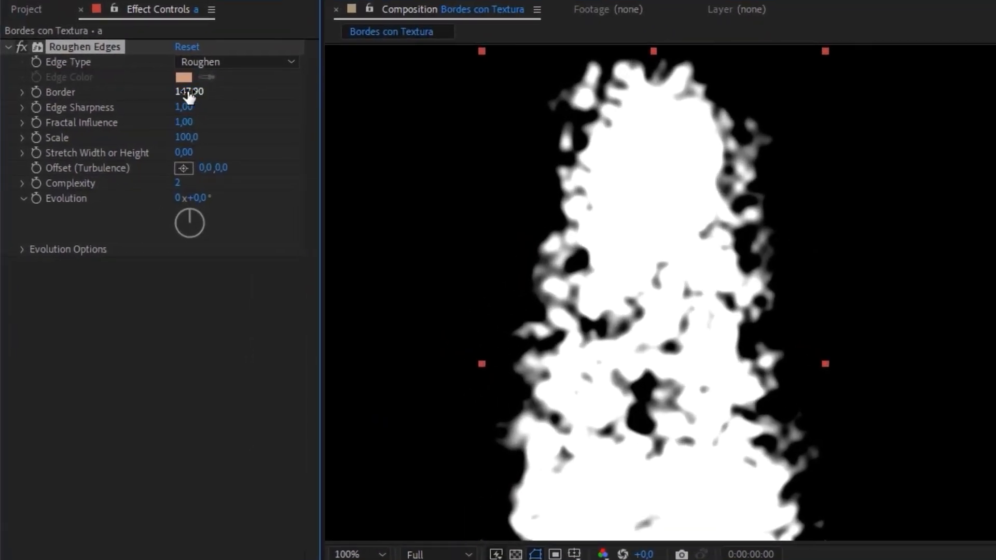
pyautogui.moveTo(188, 93); pyautogui.dragTo(2, 91)
pyautogui.moveTo(196, 95); pyautogui.dragTo(2, 91)
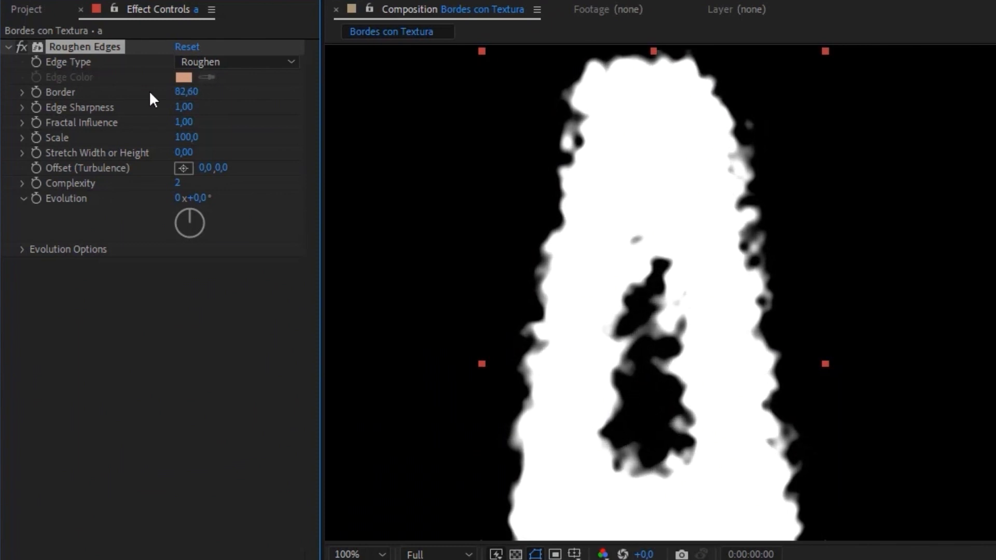
pyautogui.moveTo(189, 93); pyautogui.dragTo(34, 91)
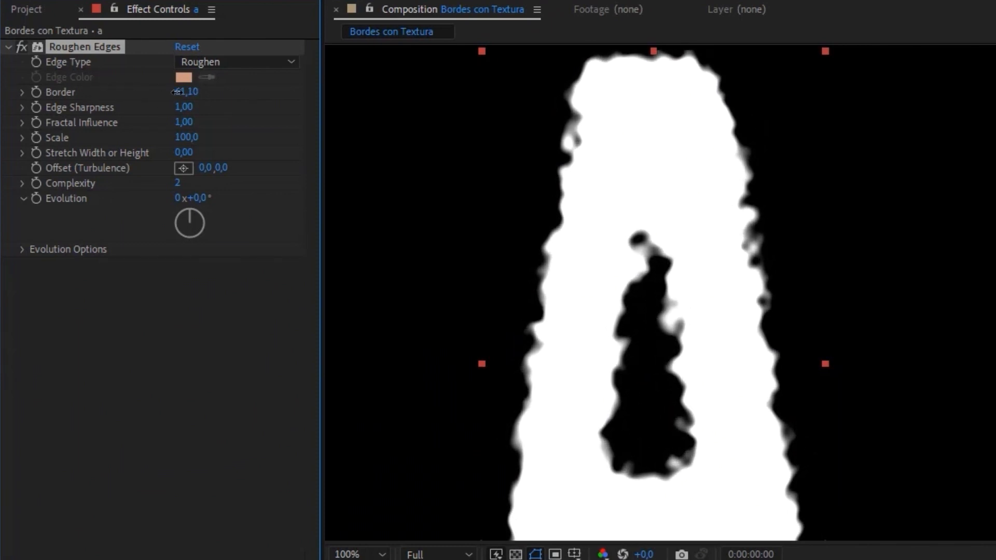
pyautogui.moveTo(179, 92); pyautogui.dragTo(51, 92)
# - Reduce the Roughen Edges Edge Sharpness to 0.00, then raise it to 5.64 to compare soft and crisp edges
pyautogui.moveTo(631, 288); pyautogui.dragTo(594, 194)
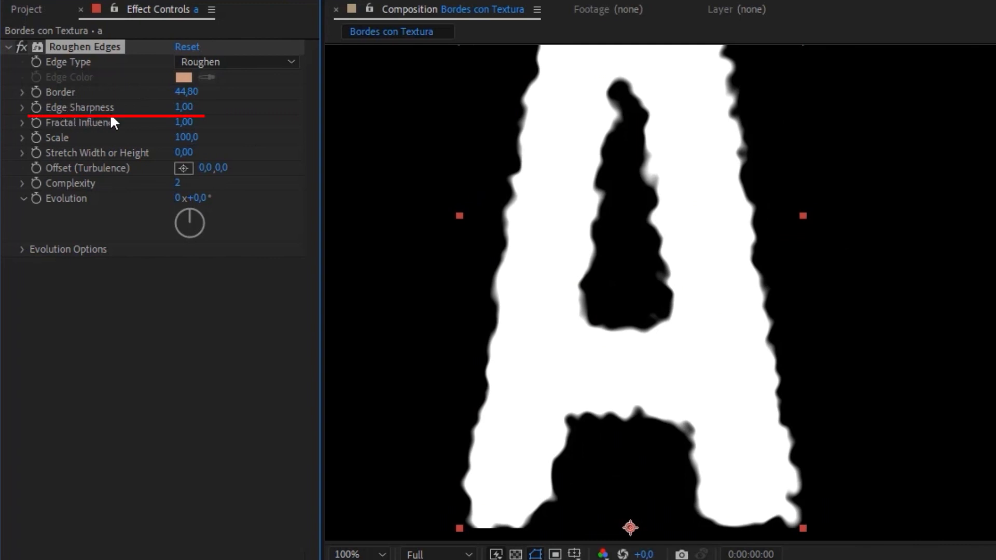
pyautogui.scroll(4, 520, 240)
pyautogui.moveTo(518, 148); pyautogui.dragTo(571, 289)
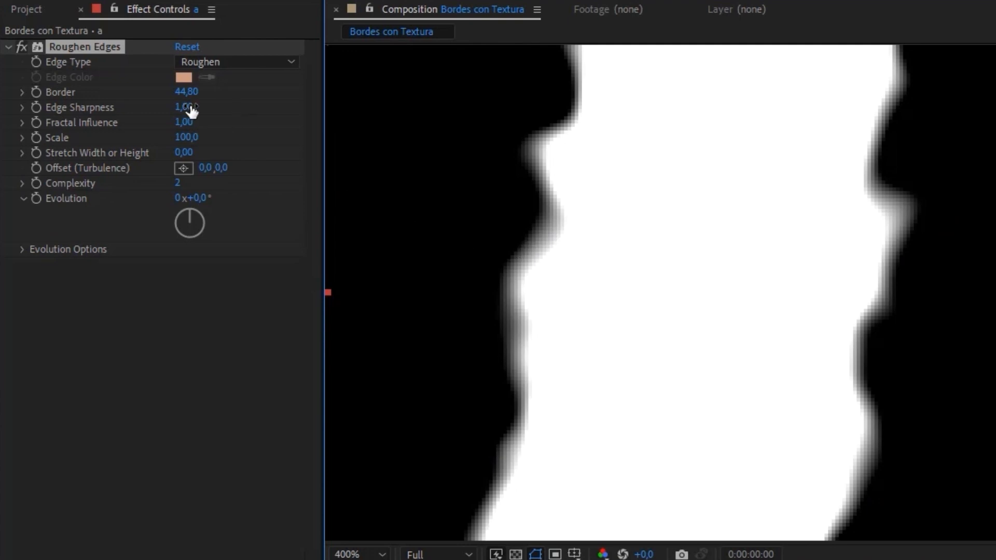
pyautogui.moveTo(191, 109); pyautogui.dragTo(78, 106)
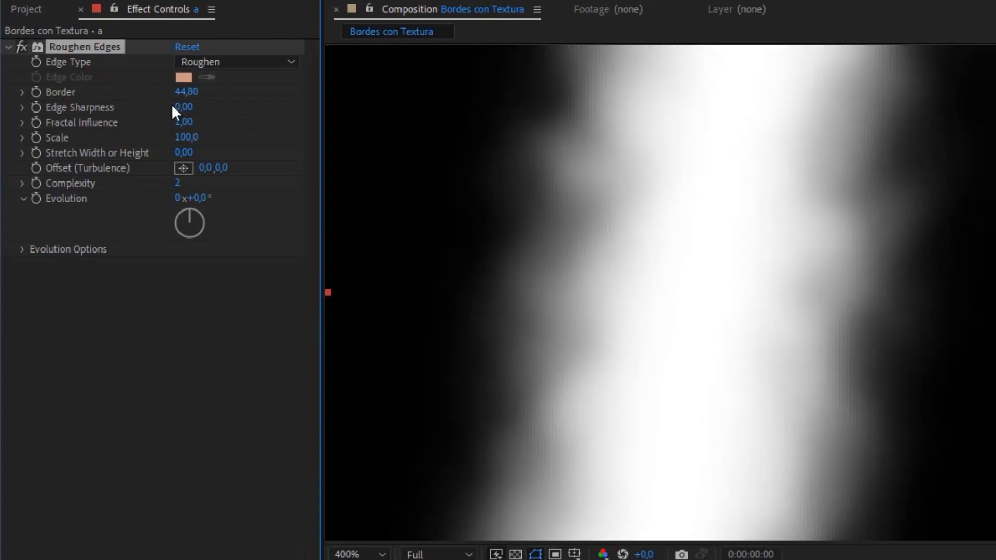
pyautogui.moveTo(184, 108); pyautogui.dragTo(574, 248)
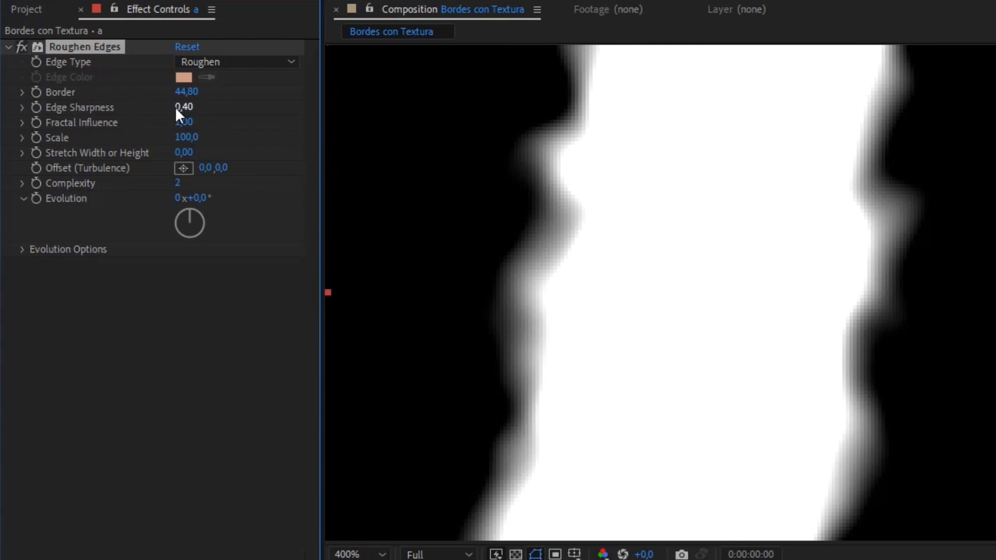
pyautogui.moveTo(177, 108); pyautogui.dragTo(627, 109)
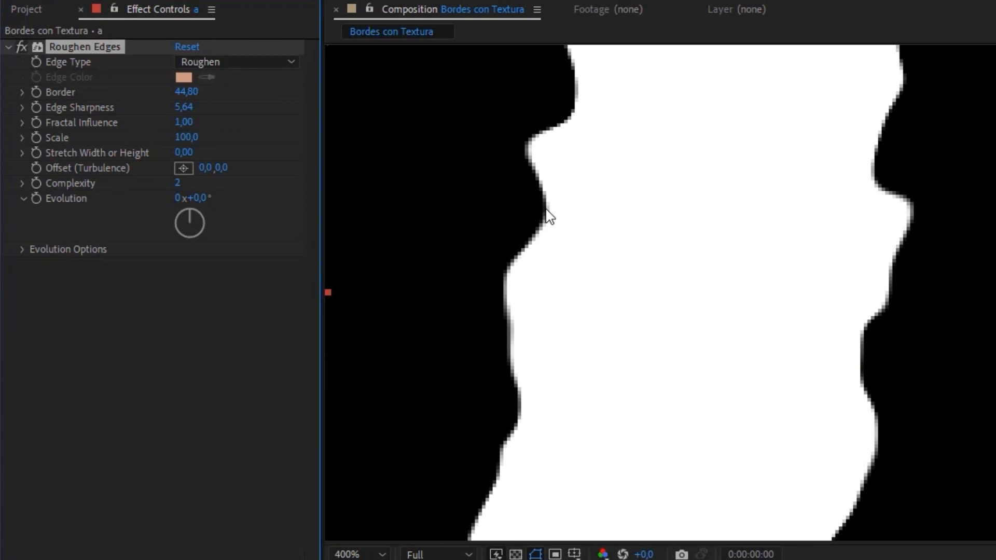
# - Set the Roughen Edges Edge Sharpness to 3.46 and check the letter's contour up close
pyautogui.scroll(-2, 548, 215)
pyautogui.moveTo(631, 148); pyautogui.dragTo(596, 165)
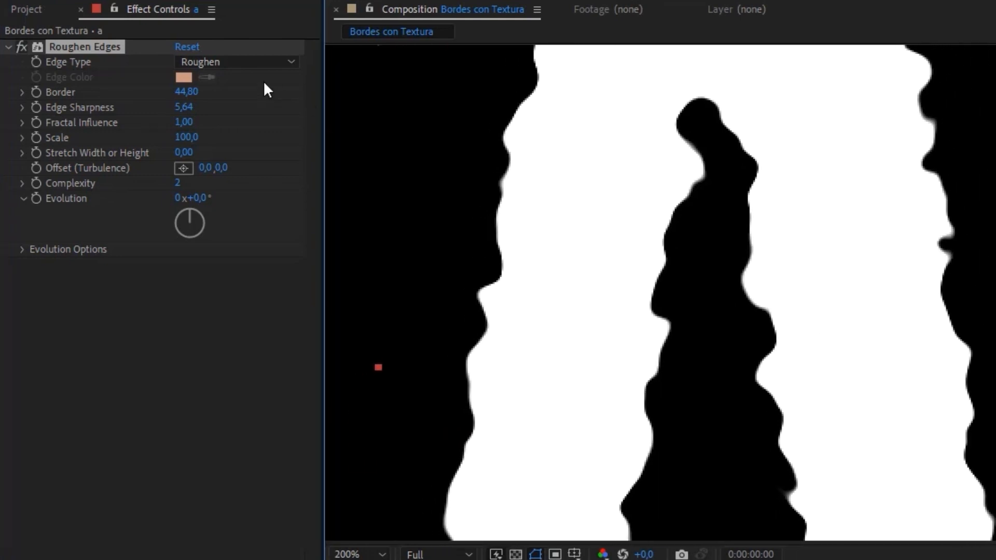
pyautogui.moveTo(191, 112); pyautogui.dragTo(268, 123)
pyautogui.moveTo(548, 291); pyautogui.dragTo(578, 209)
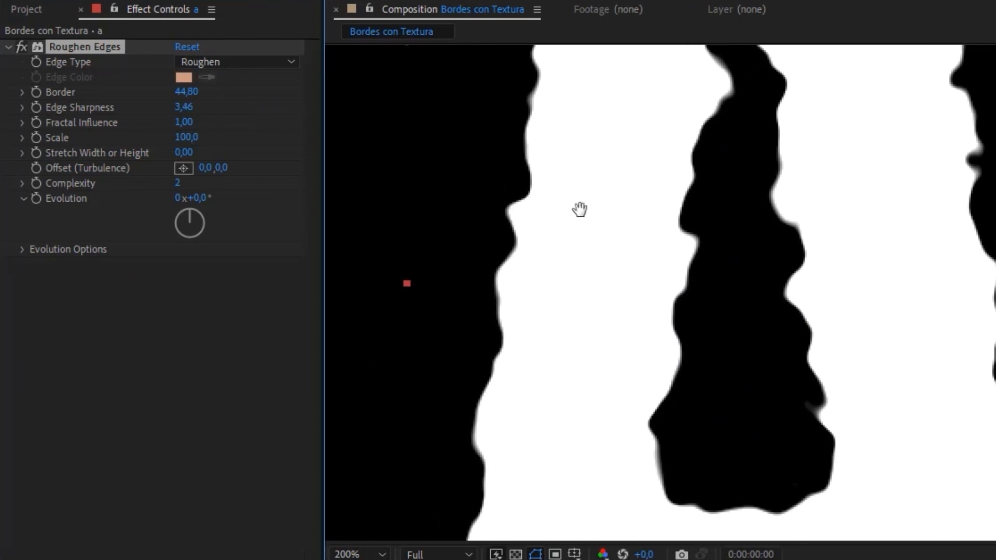
pyautogui.scroll(2, 498, 205)
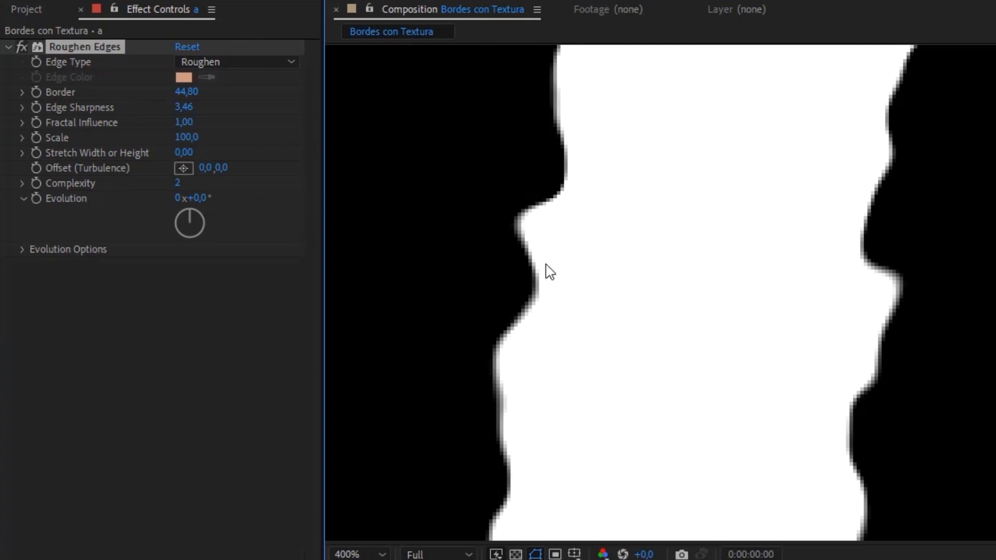
# - Raise the Roughen Edges Border to 86.80 and reduce the Fractal Influence to 0.00
pyautogui.moveTo(191, 94); pyautogui.dragTo(614, 138)
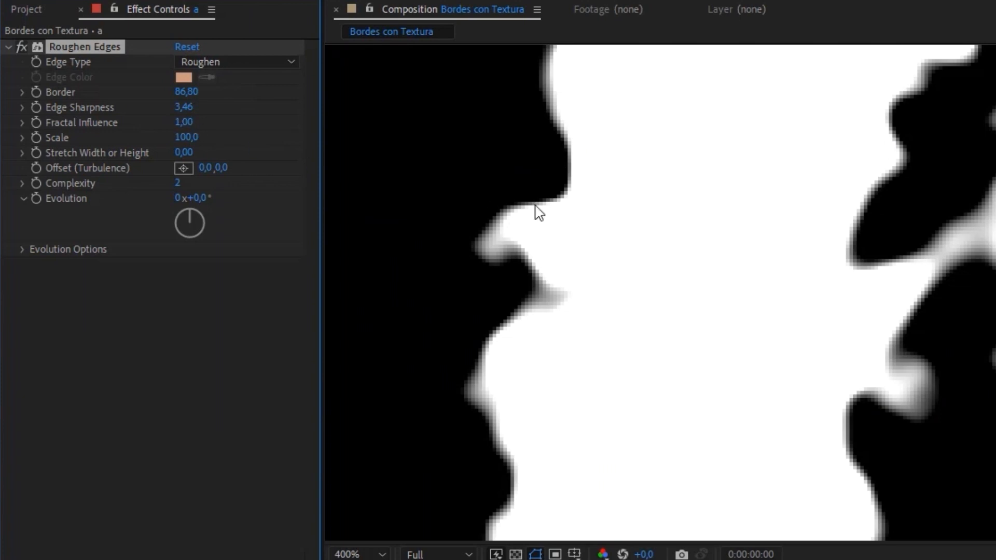
pyautogui.moveTo(187, 125); pyautogui.dragTo(62, 127)
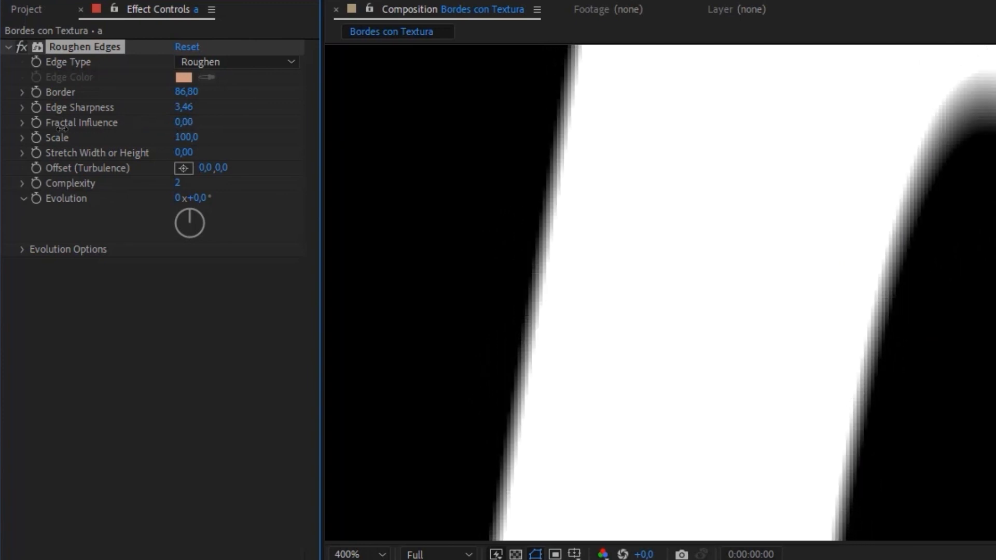
pyautogui.scroll(-2, 733, 305)
pyautogui.moveTo(733, 304); pyautogui.dragTo(591, 138)
pyautogui.scroll(-2, 679, 235)
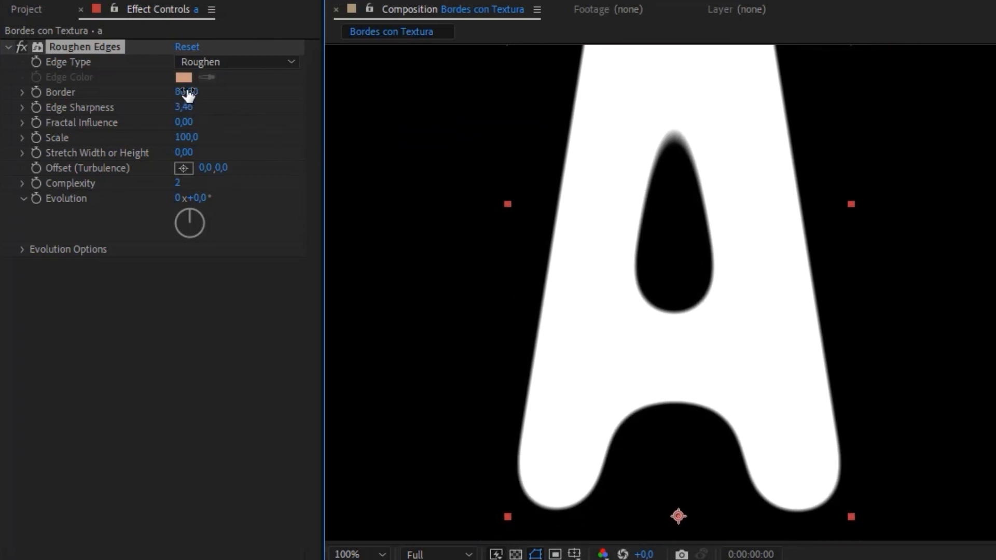
# - Vary the Roughen Edges Border, leaving it at 80.90, and bring the Fractal Influence back to 1.00
pyautogui.moveTo(189, 95); pyautogui.dragTo(0, 95)
pyautogui.moveTo(184, 96); pyautogui.dragTo(323, 95)
pyautogui.moveTo(689, 118); pyautogui.dragTo(698, 195)
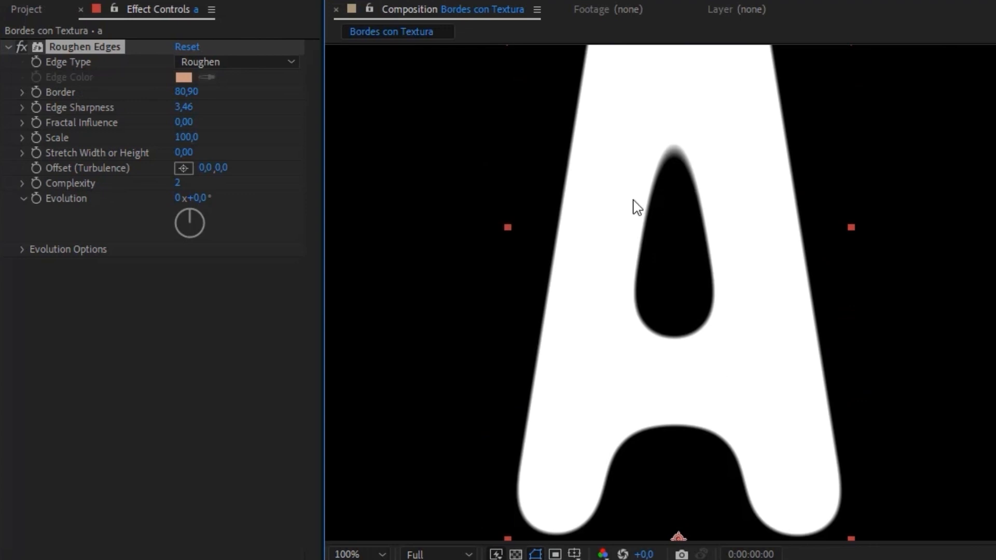
pyautogui.scroll(1, 660, 193)
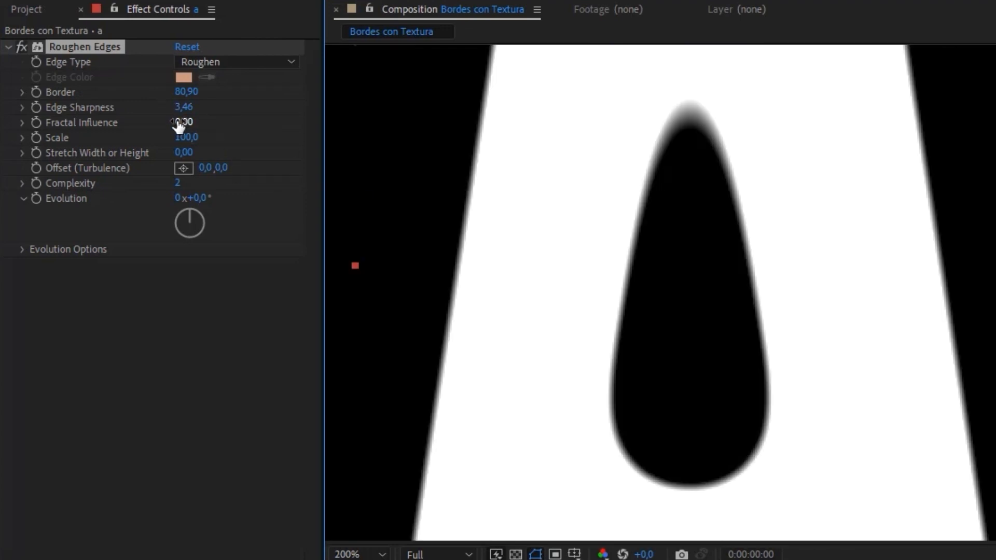
pyautogui.moveTo(178, 126); pyautogui.dragTo(365, 125)
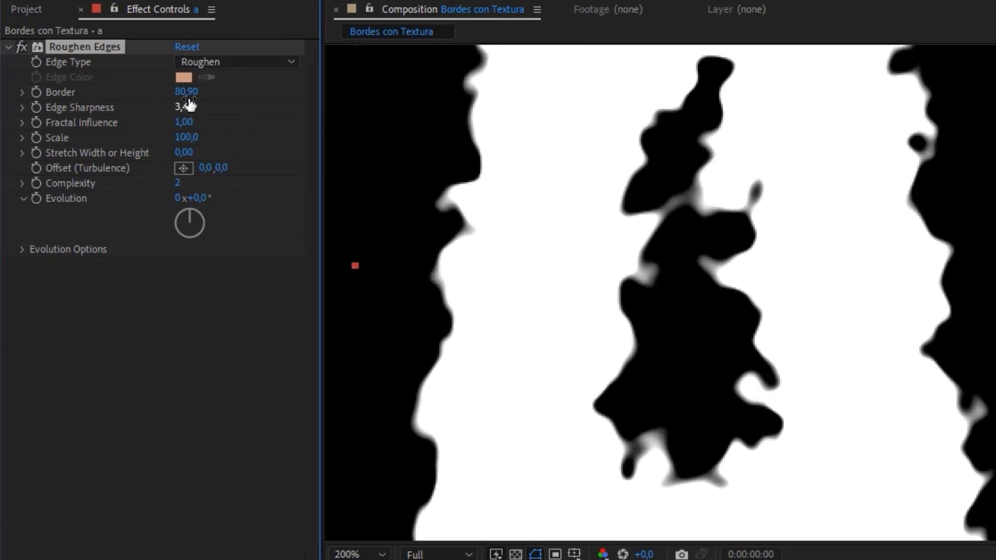
# - Lower the Roughen Edges Border to 59.30, keeping the Fractal Influence at 1.00
pyautogui.moveTo(186, 92); pyautogui.dragTo(57, 100)
pyautogui.moveTo(188, 127); pyautogui.dragTo(223, 126)
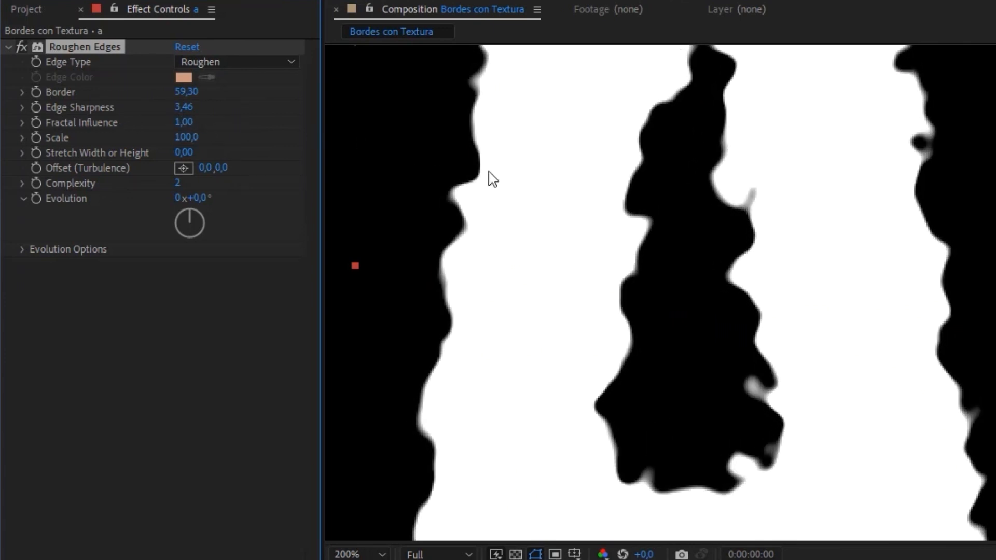
pyautogui.moveTo(524, 171); pyautogui.dragTo(548, 170)
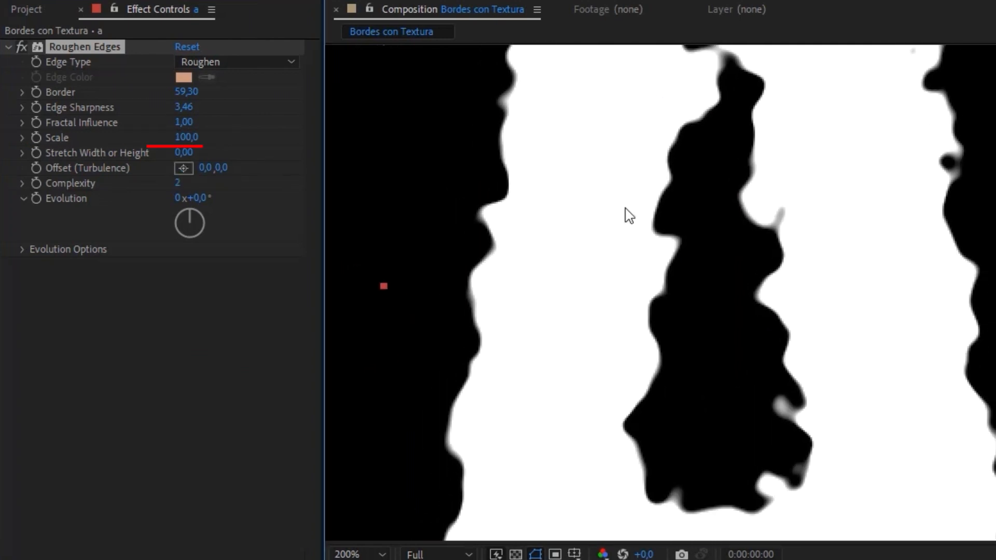
pyautogui.scroll(-1, 625, 208)
pyautogui.moveTo(648, 230); pyautogui.dragTo(664, 208)
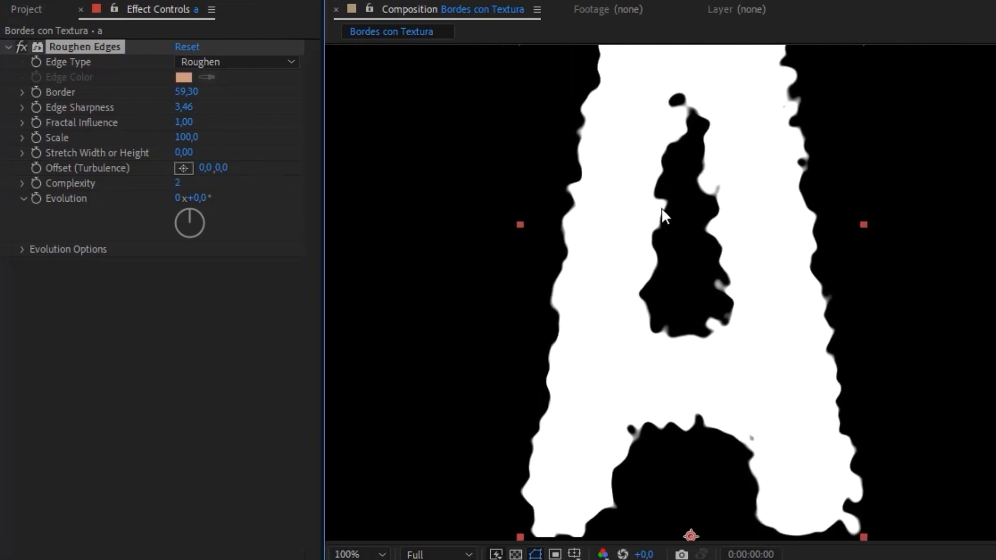
# - Raise the Roughen Edges Scale through 320 to 774, then bring it down to 452
pyautogui.moveTo(192, 138); pyautogui.dragTo(383, 138)
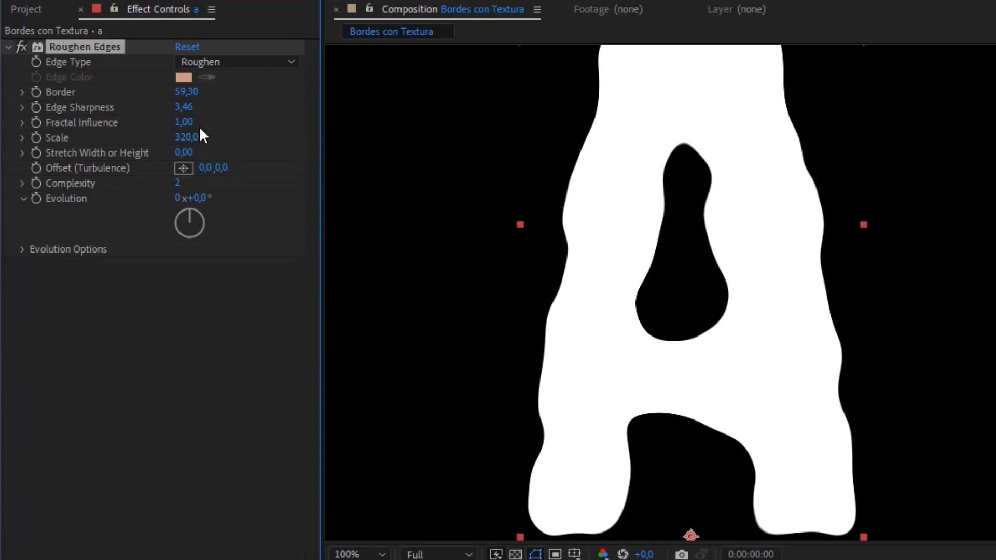
pyautogui.moveTo(202, 136); pyautogui.dragTo(909, 130)
pyautogui.moveTo(725, 162); pyautogui.dragTo(712, 210)
pyautogui.scroll(-1, 747, 202)
pyautogui.moveTo(201, 138); pyautogui.dragTo(2, 141)
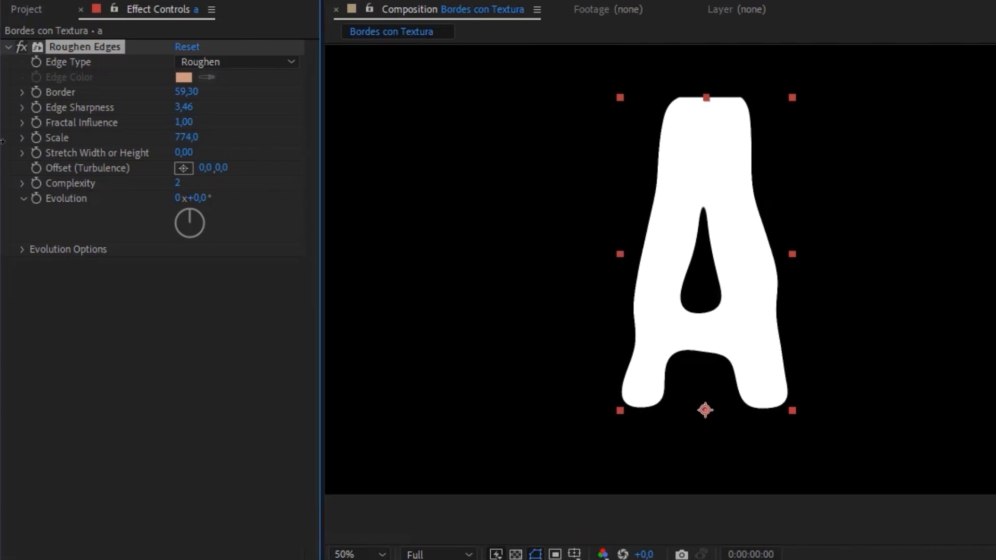
pyautogui.moveTo(161, 135); pyautogui.dragTo(115, 135)
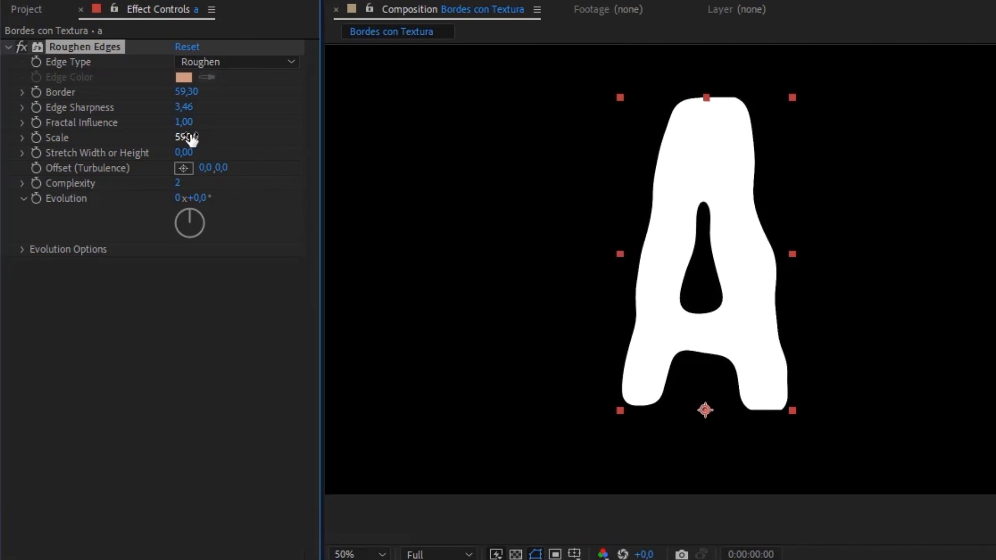
pyautogui.moveTo(192, 138); pyautogui.dragTo(160, 149)
# - Reduce the Roughen Edges Scale to 10.0 for a fine-grained edge on the letter
pyautogui.scroll(2, 586, 252)
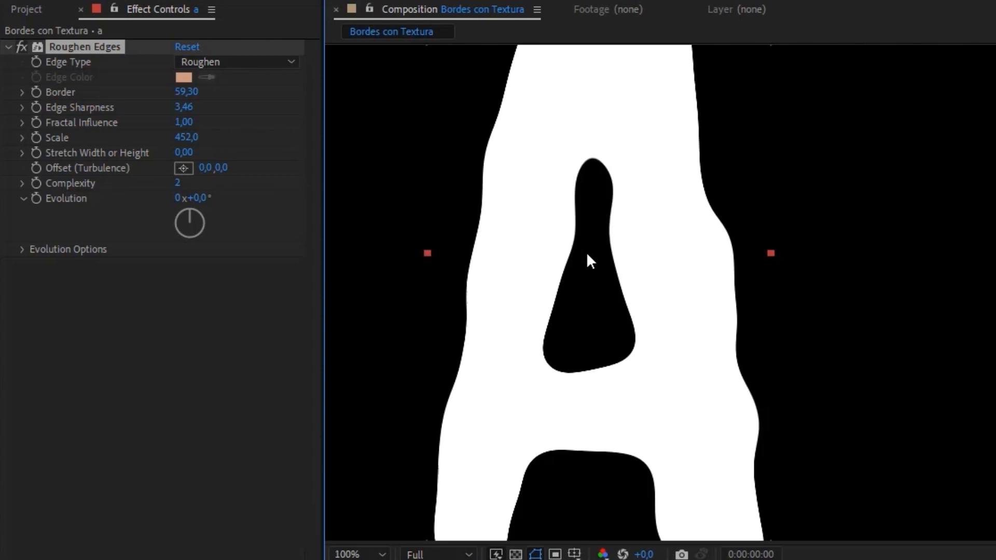
pyautogui.scroll(2, 586, 252)
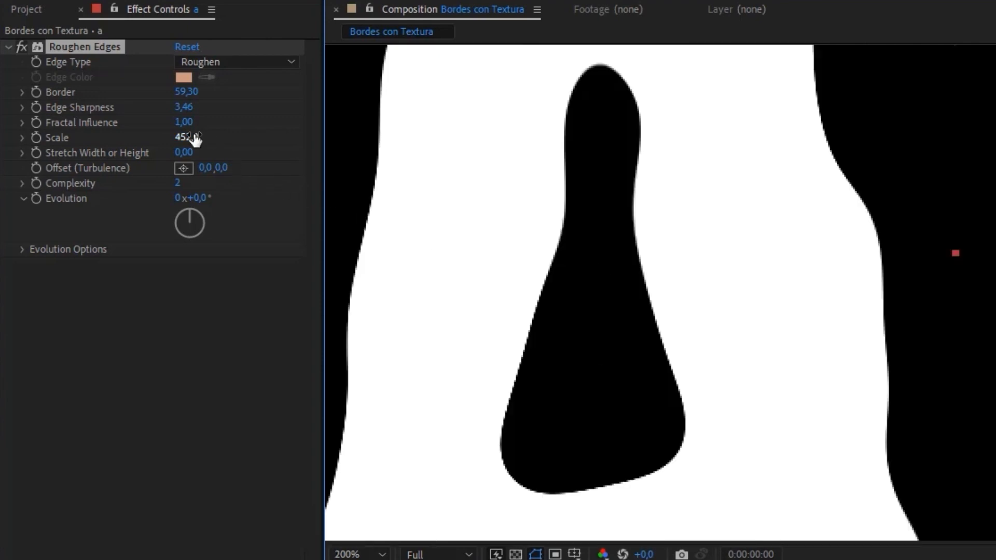
pyautogui.moveTo(196, 139); pyautogui.dragTo(159, 135)
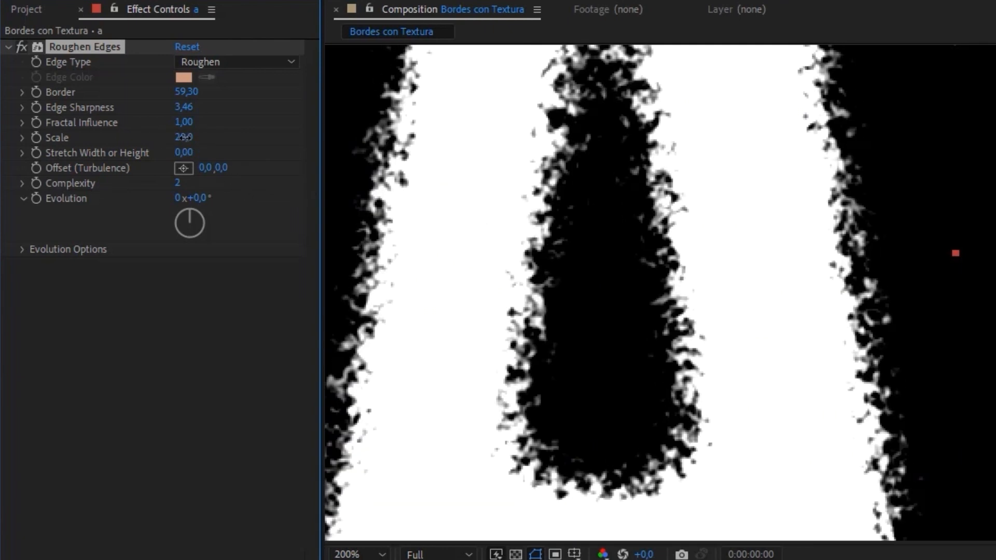
pyautogui.moveTo(179, 137); pyautogui.dragTo(170, 137)
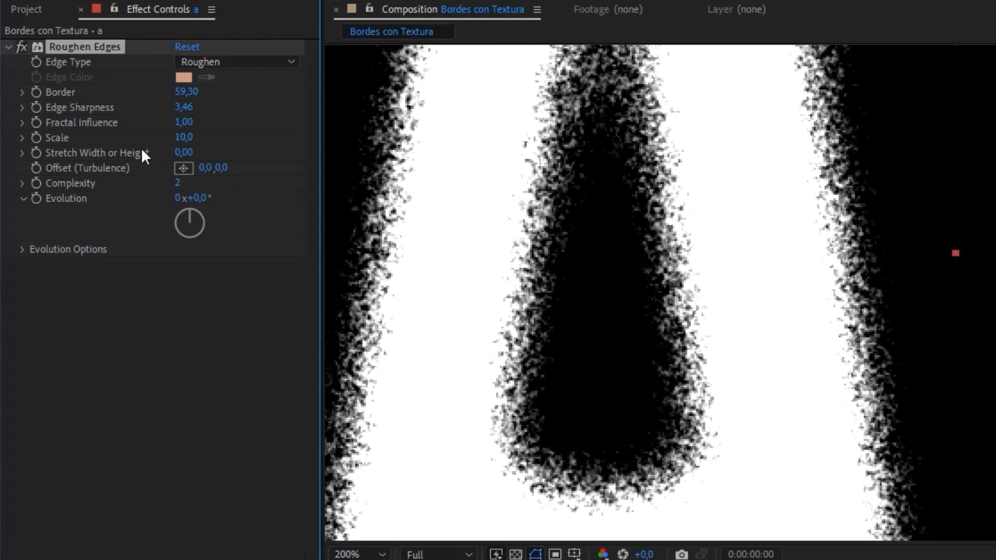
# - Examine the grainy edge texture of the letter A both up close and as a whole
pyautogui.moveTo(485, 263); pyautogui.dragTo(629, 317)
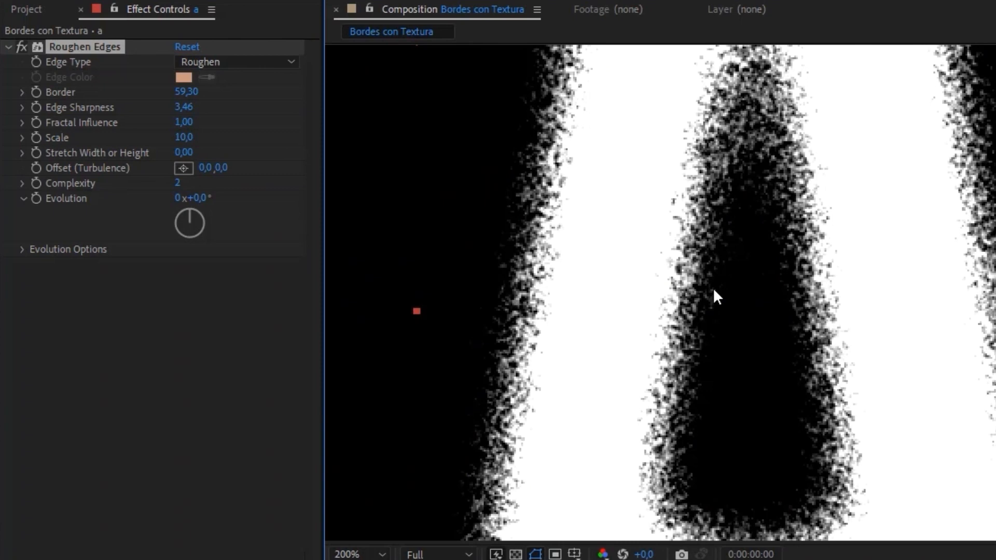
pyautogui.scroll(-2, 712, 287)
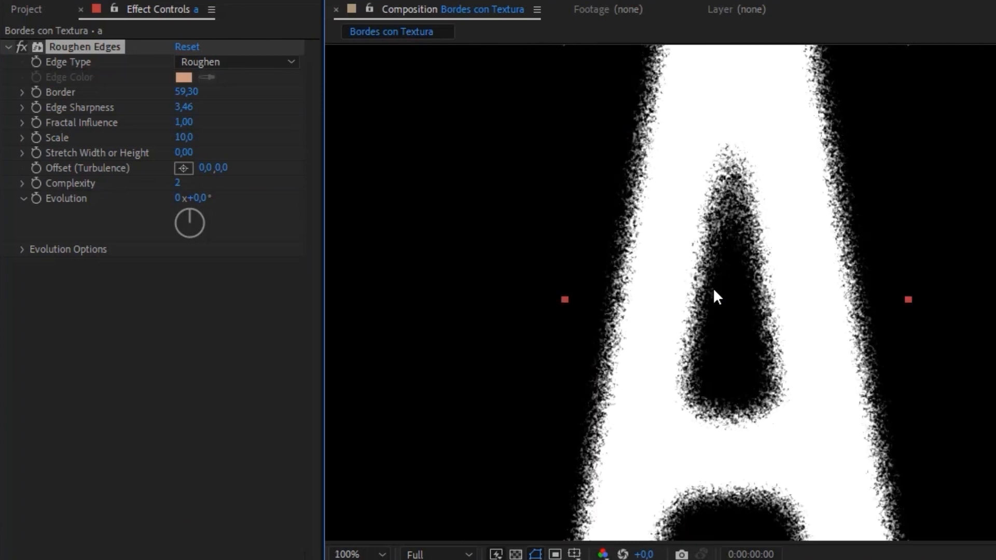
pyautogui.scroll(2, 674, 254)
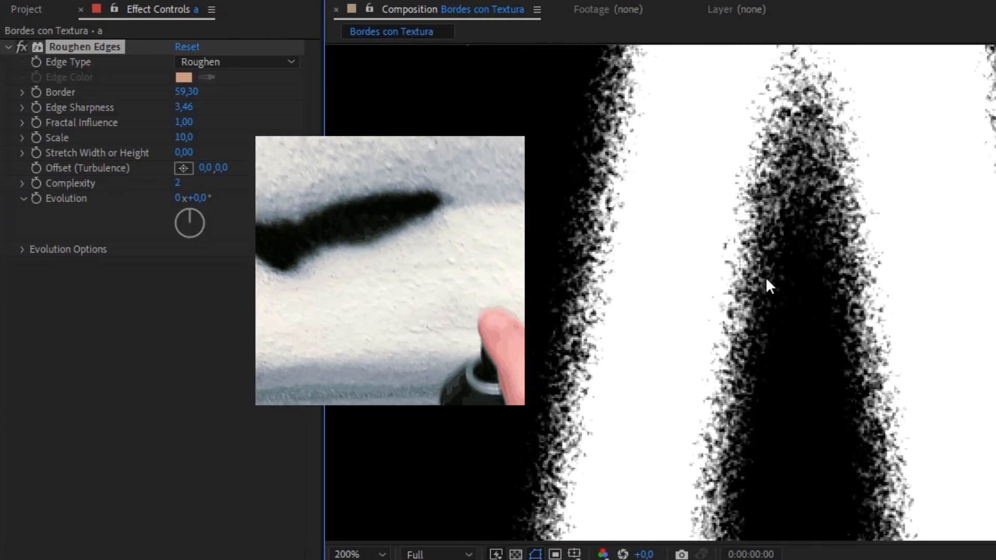
pyautogui.scroll(-2, 758, 288)
pyautogui.scroll(-2, 760, 311)
pyautogui.scroll(2, 707, 204)
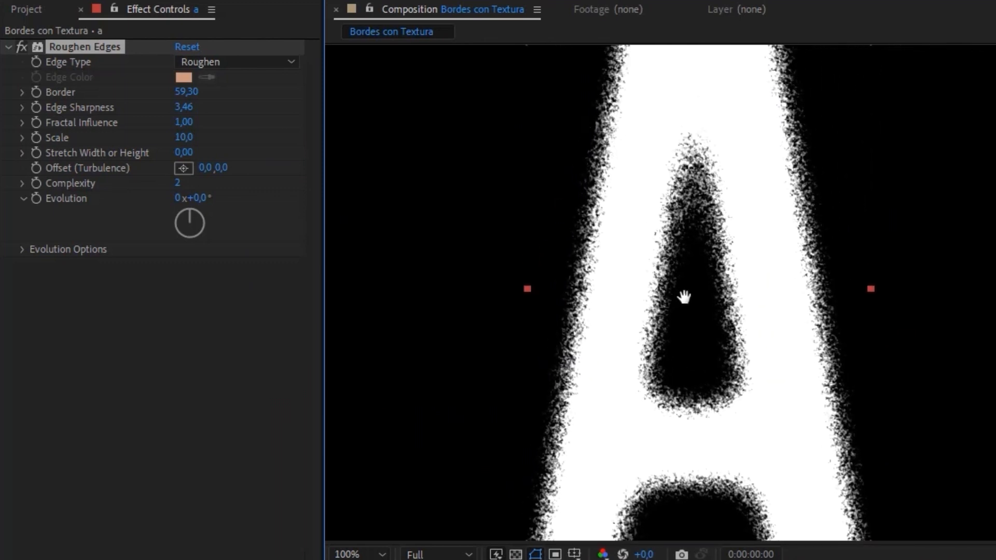
pyautogui.moveTo(684, 296); pyautogui.dragTo(702, 257)
pyautogui.scroll(-2, 701, 237)
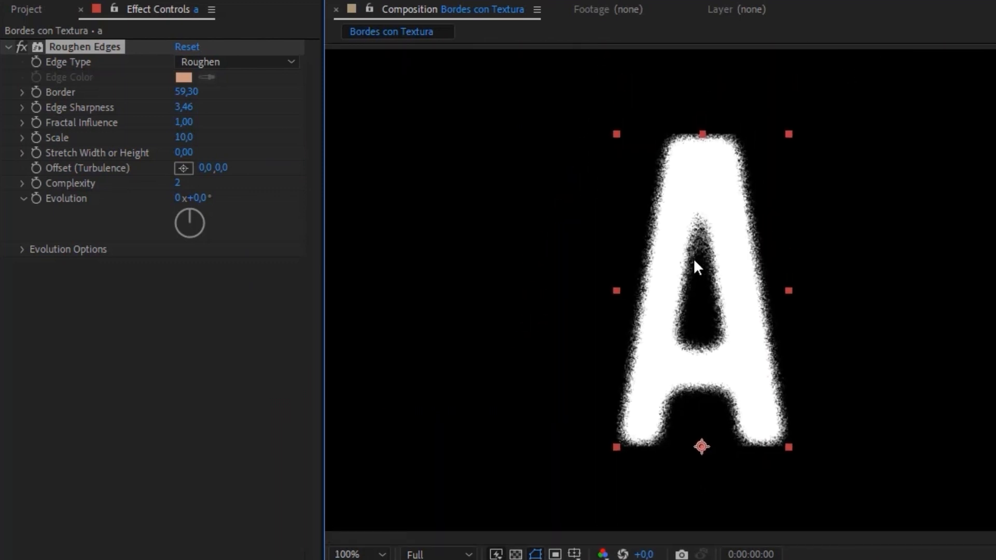
# - Raise the Roughen Edges Scale to 73.0 and the Stretch Width or Height to 60.70
pyautogui.scroll(1, 693, 260)
pyautogui.moveTo(185, 138); pyautogui.dragTo(212, 137)
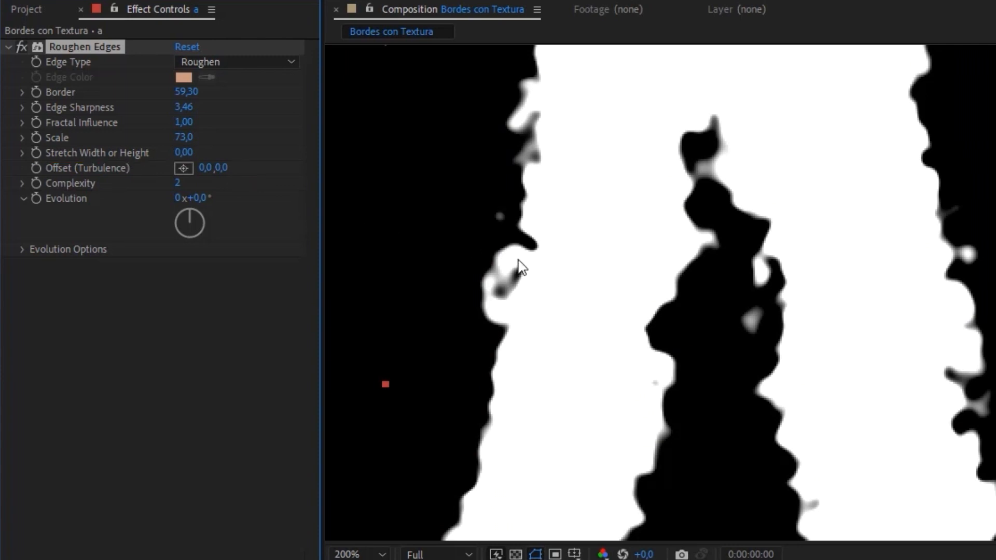
pyautogui.moveTo(188, 152); pyautogui.dragTo(944, 345)
pyautogui.moveTo(609, 334); pyautogui.dragTo(679, 270)
pyautogui.scroll(-2, 660, 269)
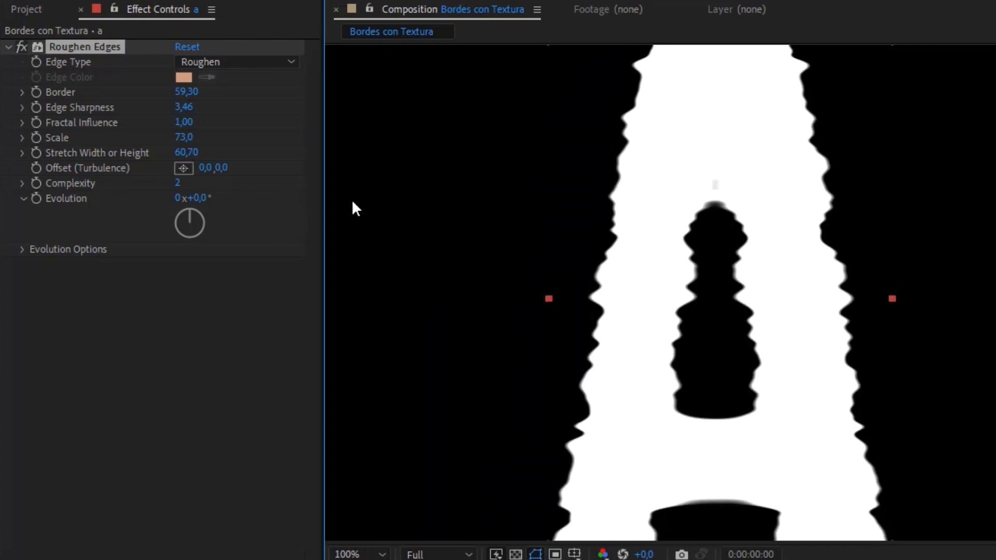
# - Bring the Roughen Edges Scale down to 10.0 and set the Stretch Width or Height to 0
pyautogui.moveTo(184, 138); pyautogui.dragTo(110, 141)
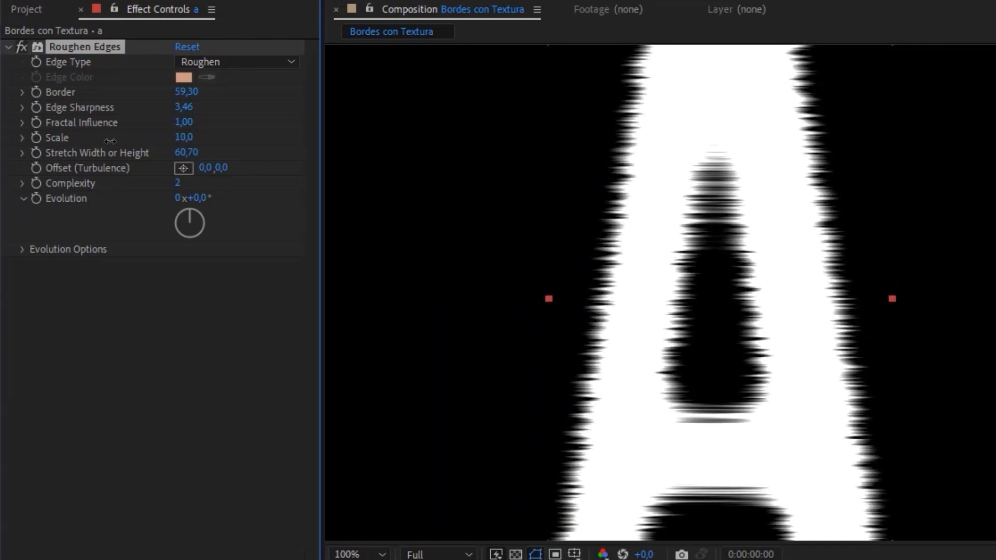
pyautogui.click(188, 154)
pyautogui.write('0')
pyautogui.press('Return')
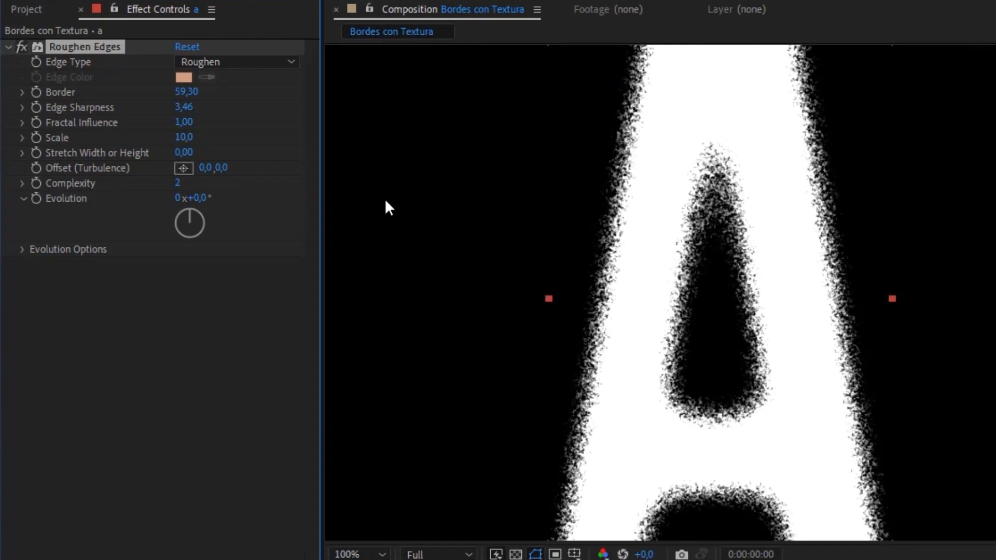
# - Try a Stretch Width or Height of 100.00, then lower it through -57.40 to -100.00
pyautogui.moveTo(181, 156); pyautogui.dragTo(995, 152)
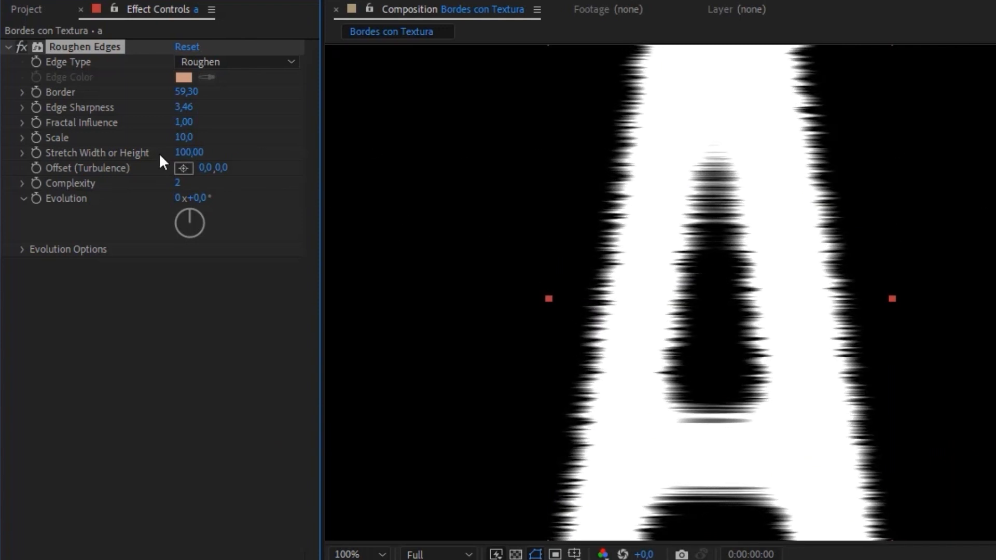
pyautogui.scroll(-2, 717, 363)
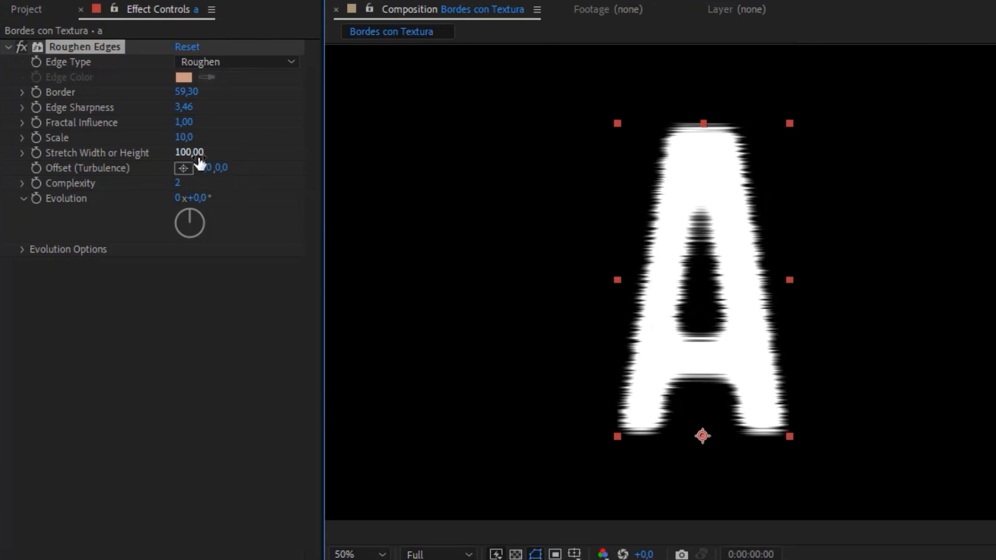
pyautogui.moveTo(200, 162); pyautogui.dragTo(89, 153)
pyautogui.moveTo(180, 159)
pyautogui.mouseDown()
pyautogui.moveTo(141, 151)
pyautogui.moveTo(110, 153)
pyautogui.moveTo(104, 165)
pyautogui.mouseUp()
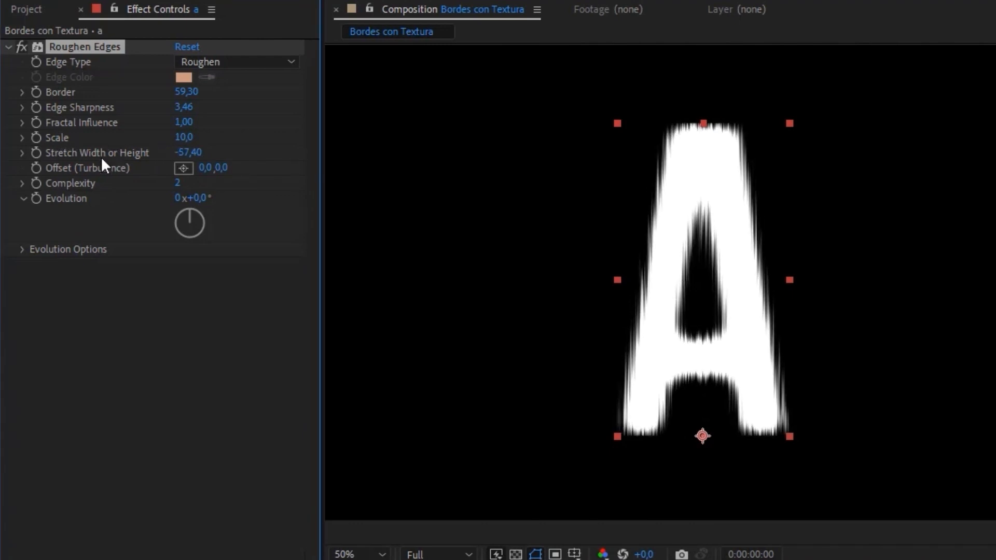
pyautogui.moveTo(184, 156); pyautogui.dragTo(107, 152)
pyautogui.scroll(2, 695, 298)
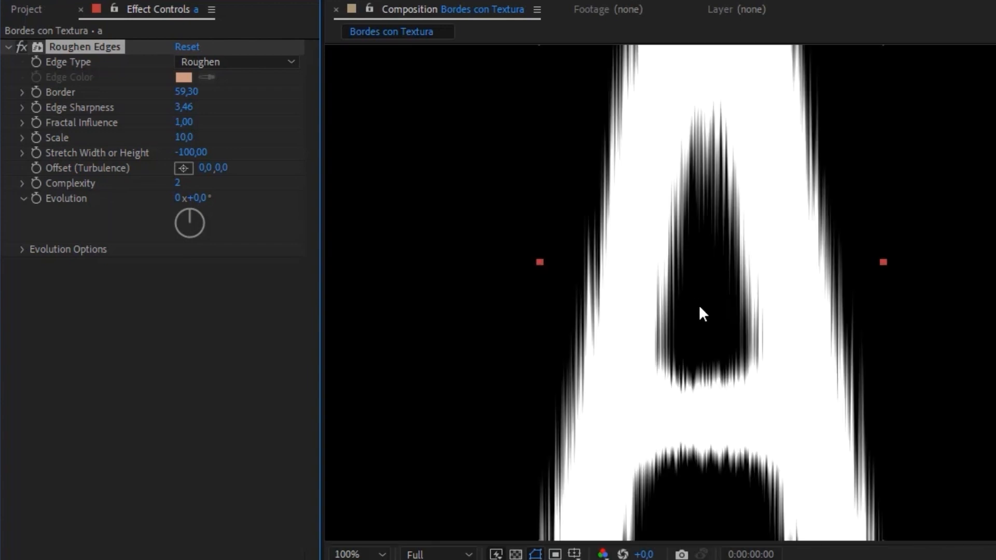
pyautogui.moveTo(718, 357); pyautogui.dragTo(733, 305)
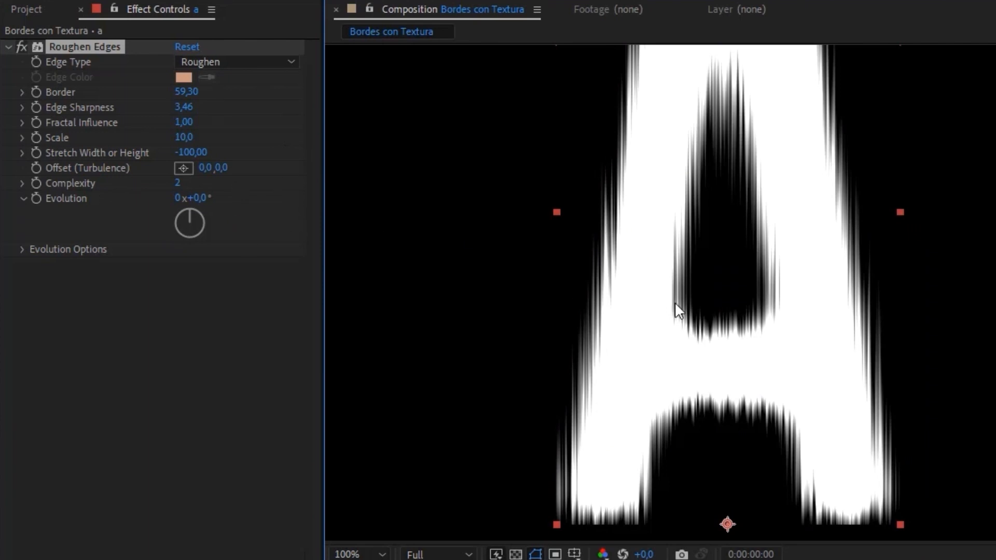
# - Raise the Stretch Width or Height to -12.00, then set it to exactly 0
pyautogui.moveTo(188, 158)
pyautogui.mouseDown()
pyautogui.moveTo(907, 160)
pyautogui.moveTo(833, 159)
pyautogui.mouseUp()
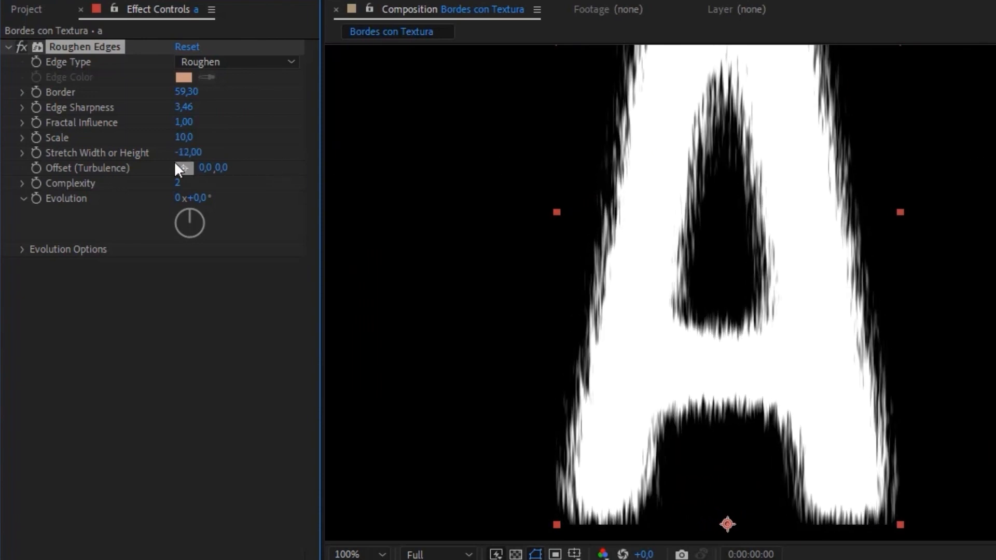
pyautogui.click(183, 157)
pyautogui.write('0')
pyautogui.press('Return')
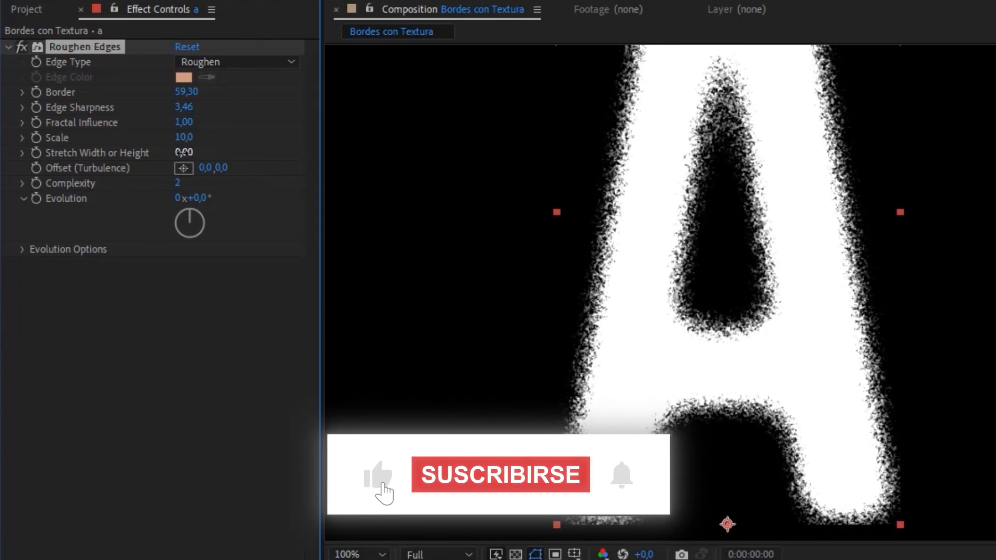
# - Set the Roughen Edges Scale to 27.0 and lower the Border to 36.70
pyautogui.moveTo(184, 138)
pyautogui.mouseDown()
pyautogui.moveTo(275, 140)
pyautogui.moveTo(201, 140)
pyautogui.mouseUp()
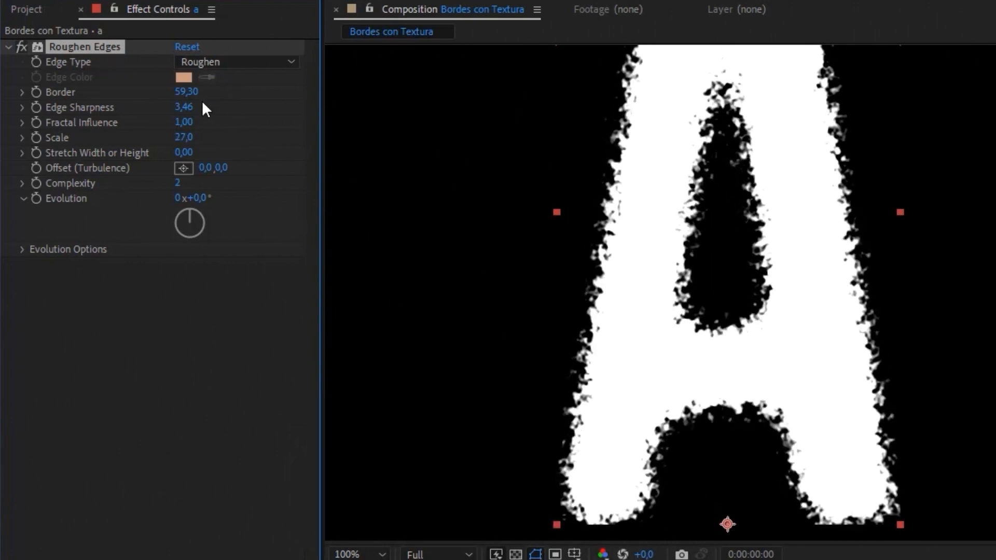
pyautogui.moveTo(187, 92); pyautogui.dragTo(1, 97)
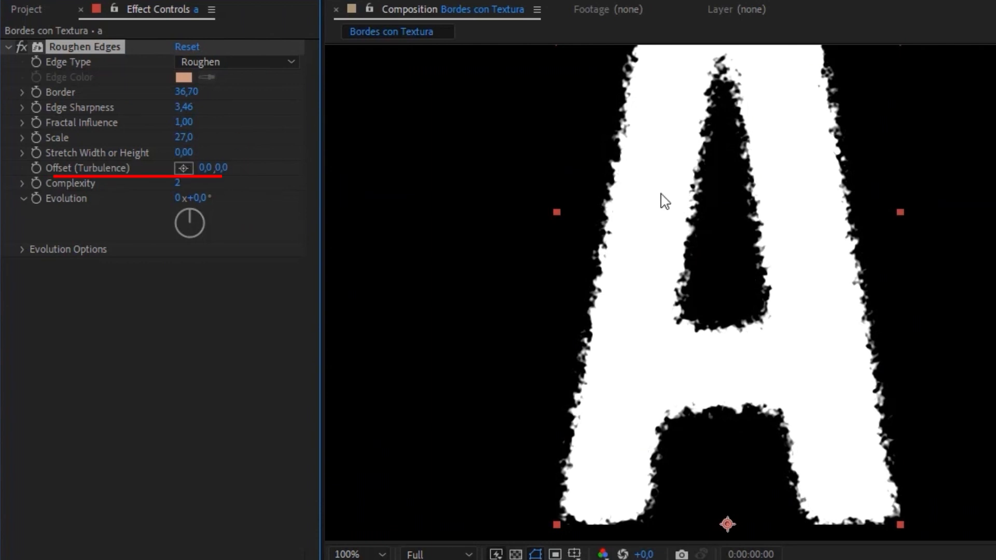
pyautogui.moveTo(655, 148); pyautogui.dragTo(644, 193)
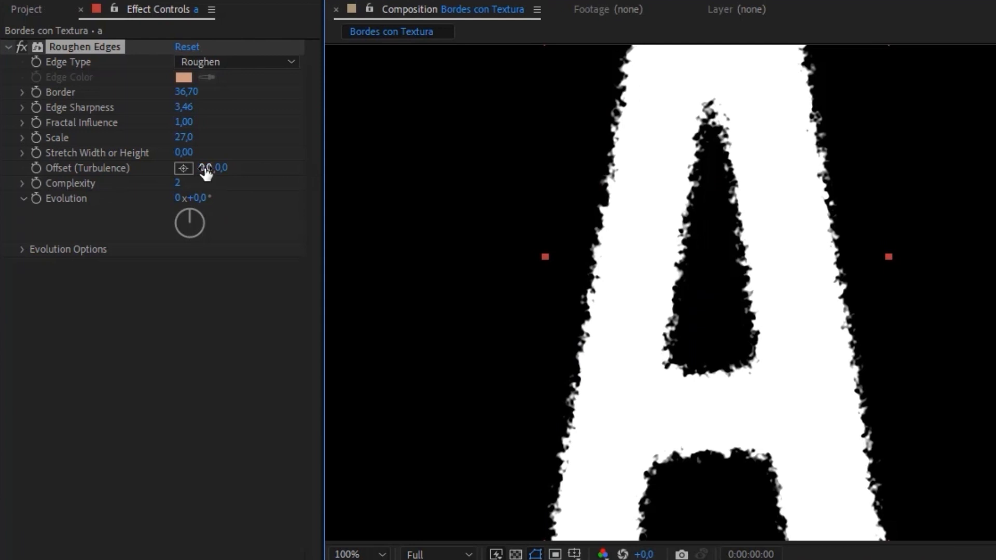
# - Shift the edge texture by raising the Offset (Turbulence) horizontally to 594.0 and vertically through 1333.0 to 2558.0
pyautogui.moveTo(205, 168); pyautogui.dragTo(435, 167)
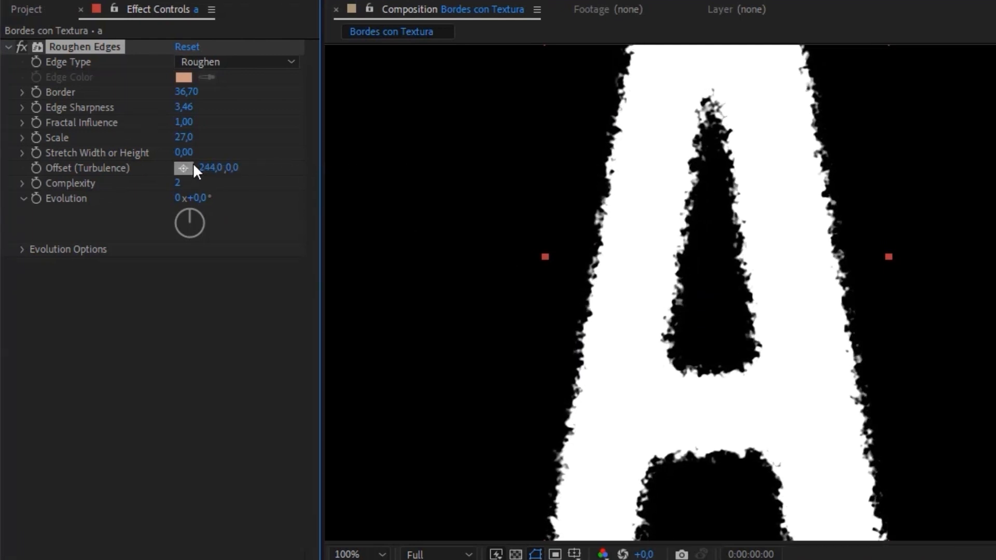
pyautogui.moveTo(214, 168); pyautogui.dragTo(524, 186)
pyautogui.moveTo(230, 167); pyautogui.dragTo(857, 212)
pyautogui.scroll(-2, 857, 212)
pyautogui.moveTo(780, 236); pyautogui.dragTo(729, 264)
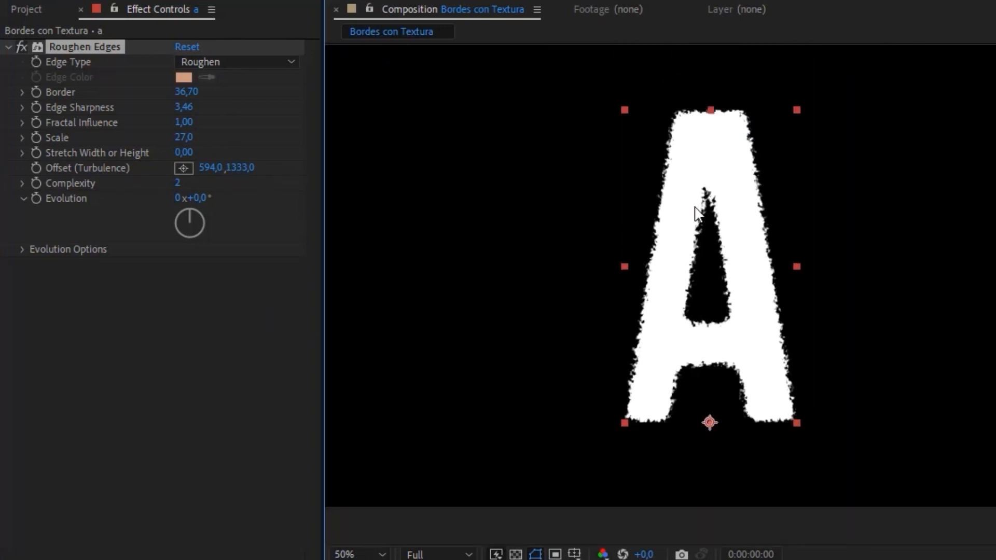
pyautogui.moveTo(232, 156); pyautogui.dragTo(385, 171)
# - Increase the Roughen Edges Complexity to 7 and then to 10, with the letter's edge in close view
pyautogui.scroll(2, 700, 228)
pyautogui.moveTo(700, 229); pyautogui.dragTo(617, 144)
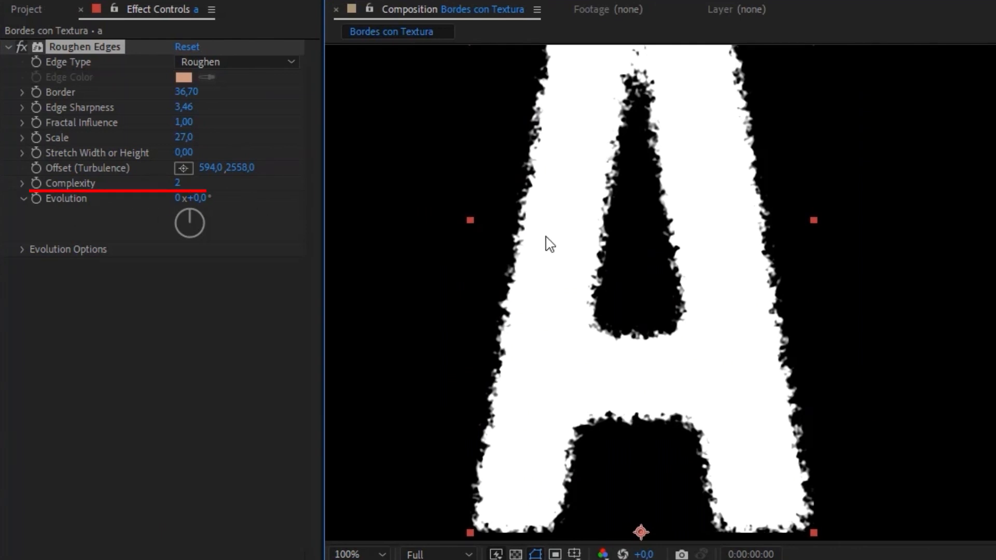
pyautogui.scroll(2, 519, 222)
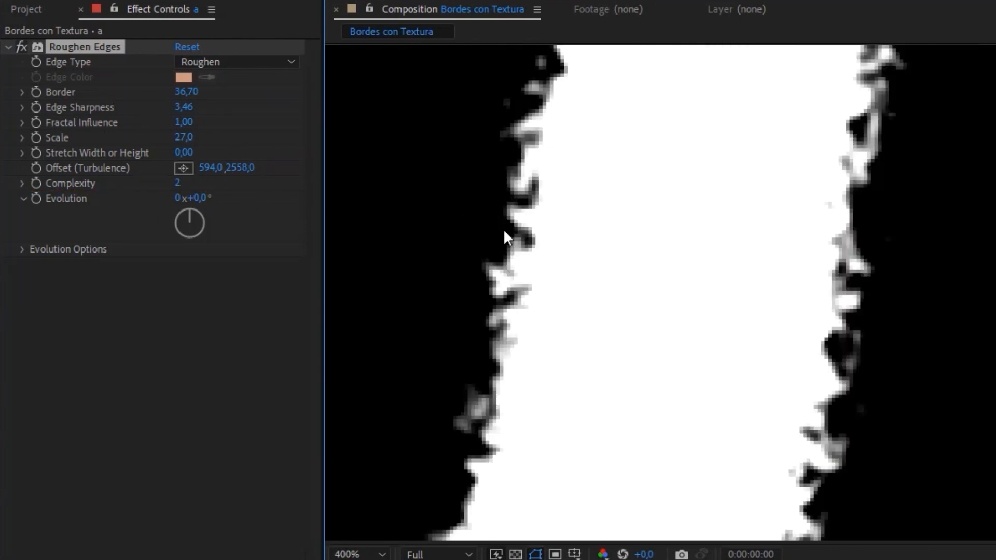
pyautogui.moveTo(560, 269); pyautogui.dragTo(612, 268)
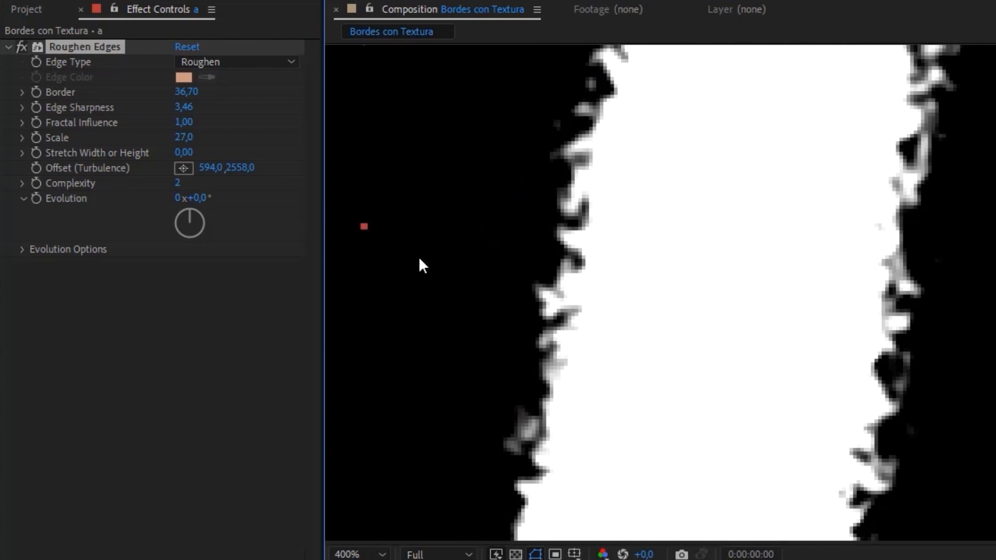
pyautogui.click(179, 184)
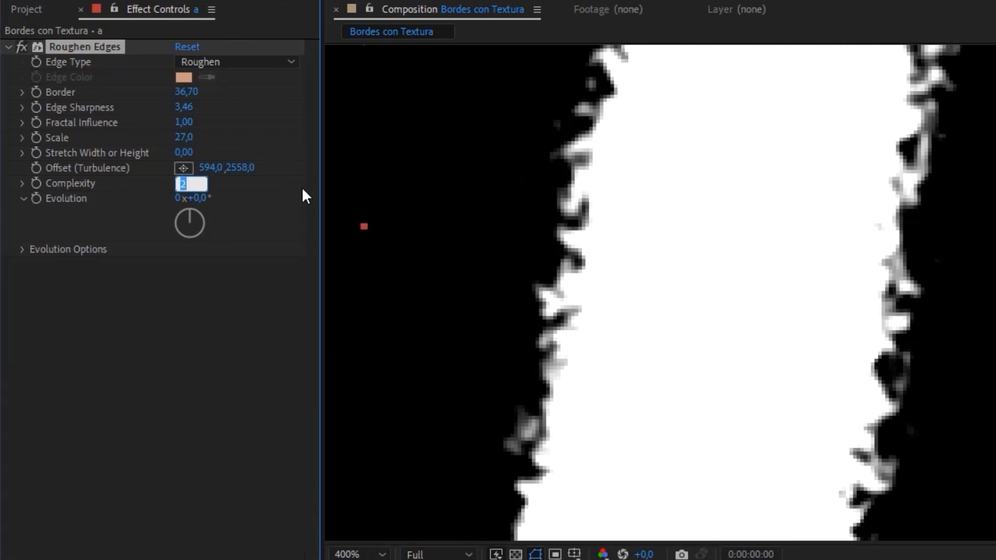
pyautogui.write('7')
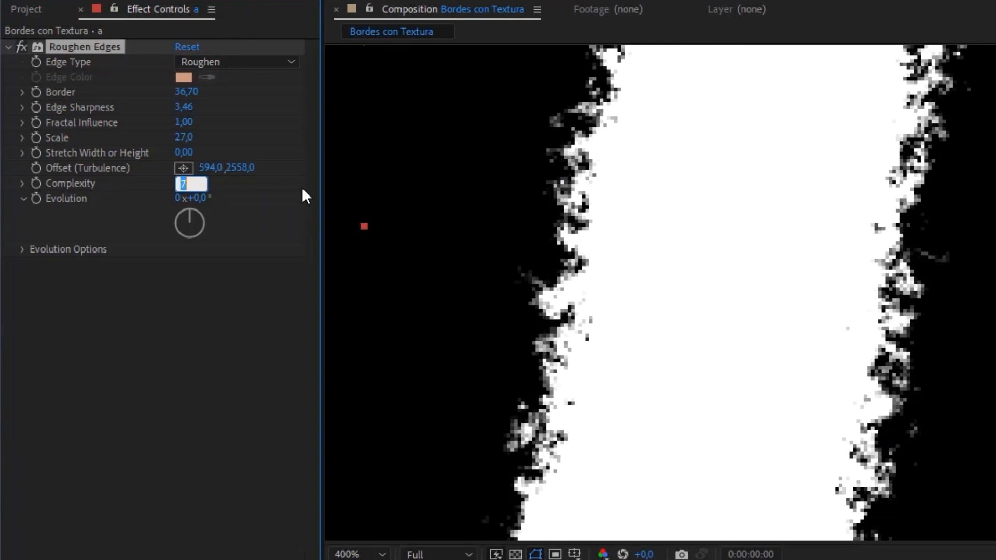
pyautogui.write('10')
pyautogui.press('Return')
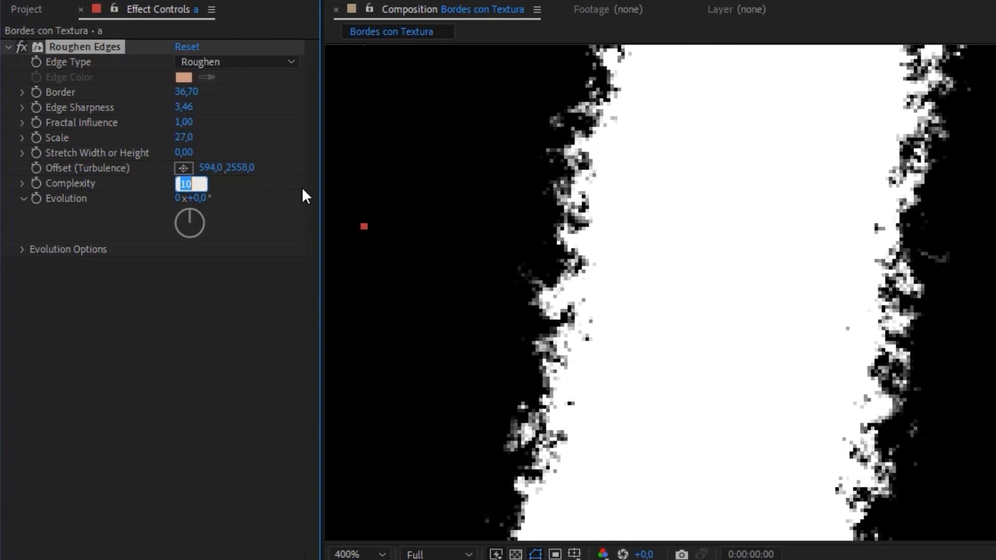
pyautogui.click(218, 342)
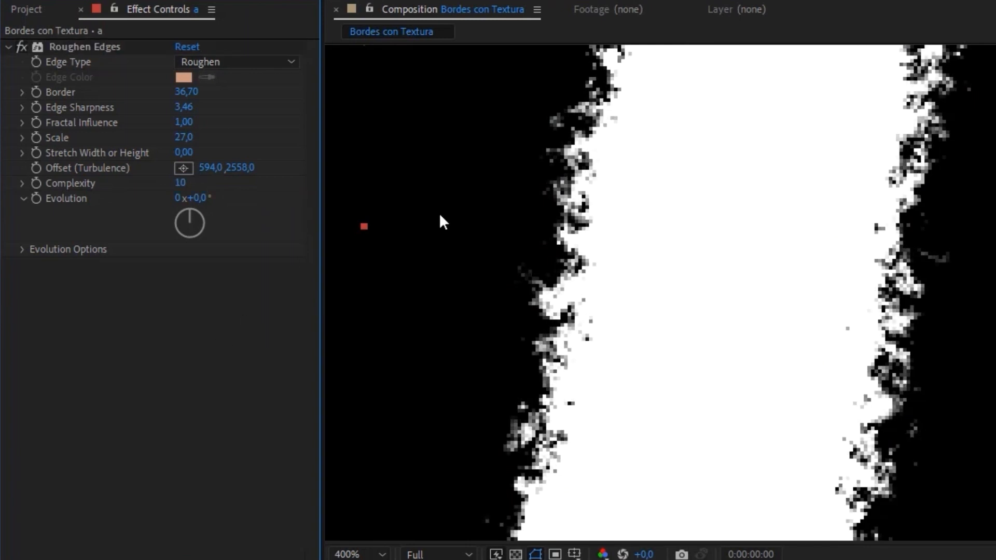
# - Try a Border of 43.20, then reduce it to 14.30 and raise the Edge Sharpness to 8.10
pyautogui.moveTo(176, 96); pyautogui.dragTo(549, 192)
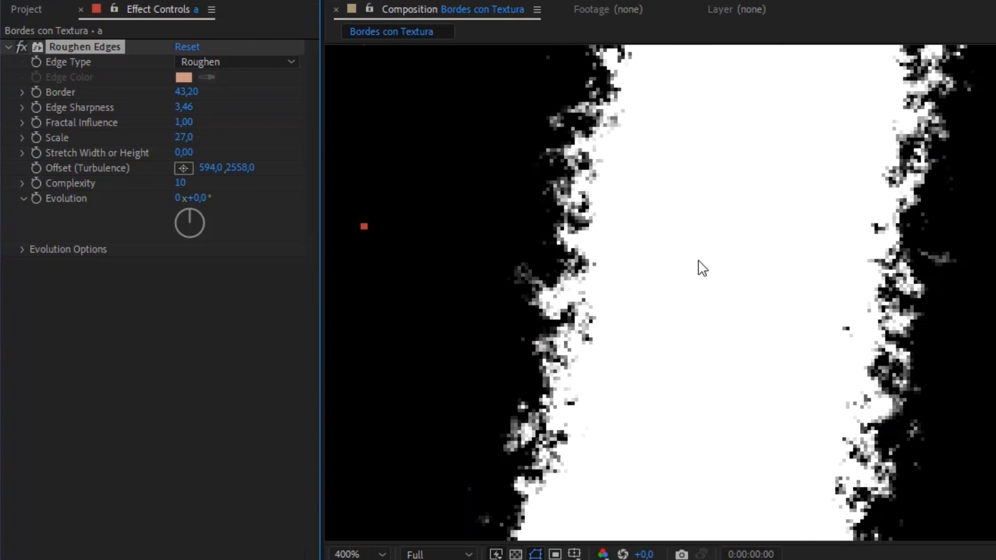
pyautogui.scroll(-2, 698, 266)
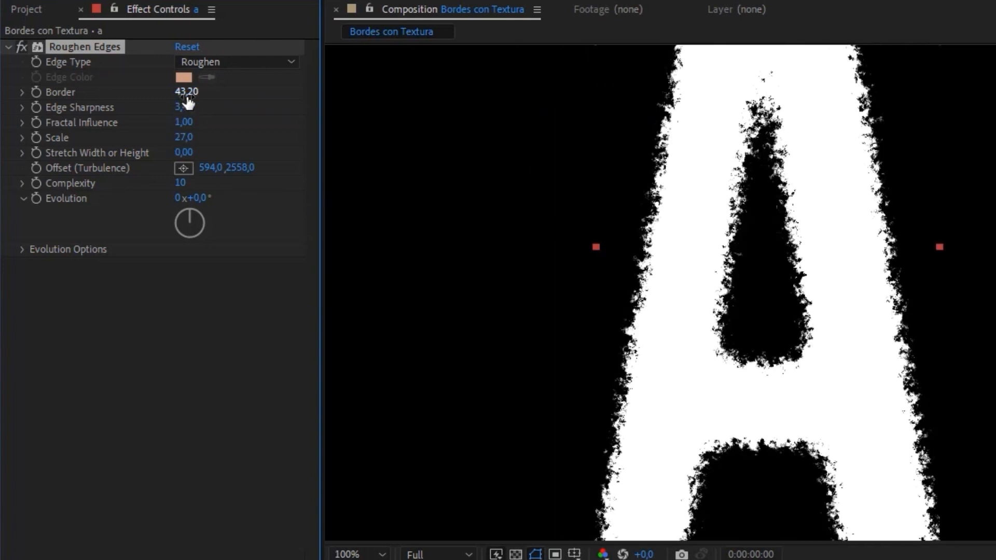
pyautogui.moveTo(187, 97); pyautogui.dragTo(653, 266)
pyautogui.scroll(2, 652, 265)
pyautogui.moveTo(738, 288); pyautogui.dragTo(620, 273)
pyautogui.moveTo(190, 106); pyautogui.dragTo(608, 120)
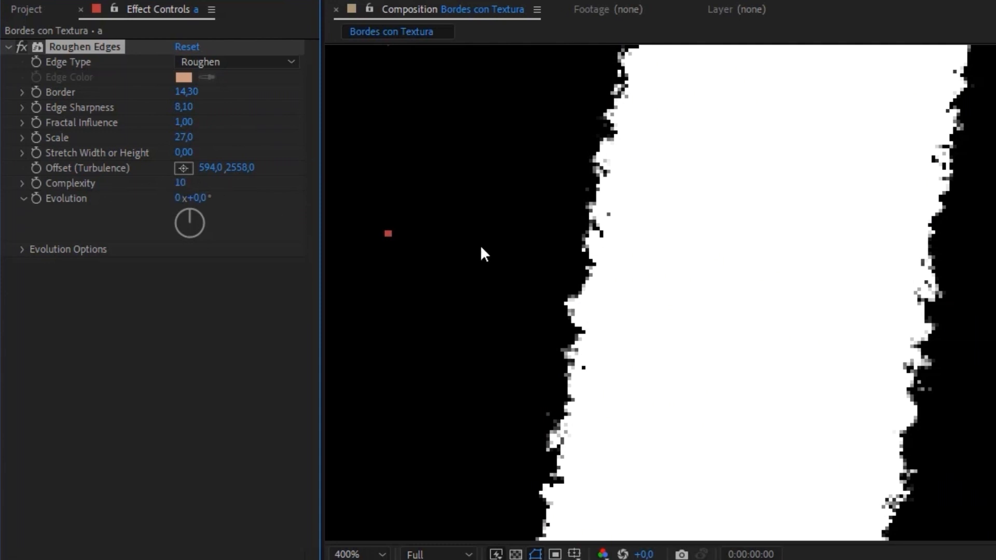
# - Lower the Complexity to 1 to compare the edge detail, then return it to 10
pyautogui.moveTo(591, 287); pyautogui.dragTo(607, 244)
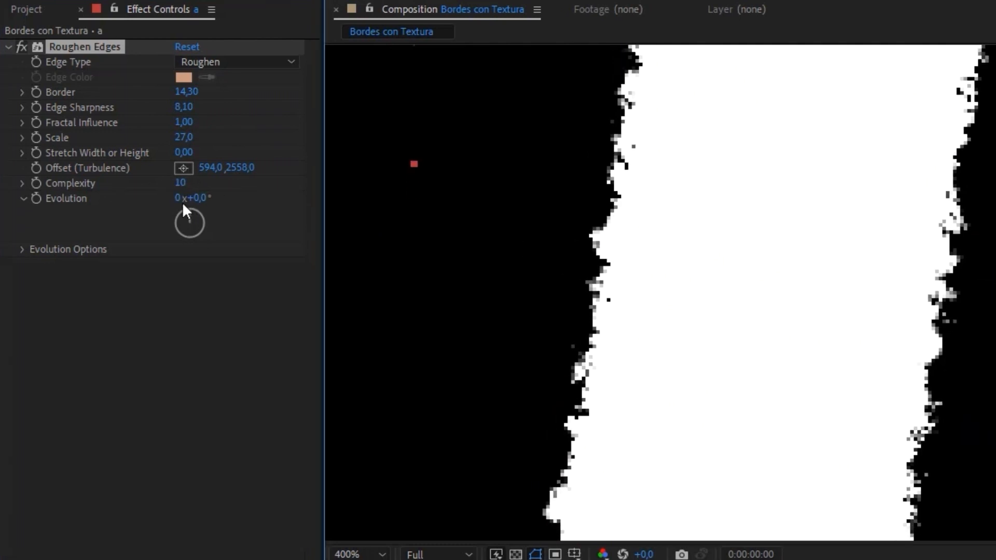
pyautogui.moveTo(179, 183); pyautogui.dragTo(93, 182)
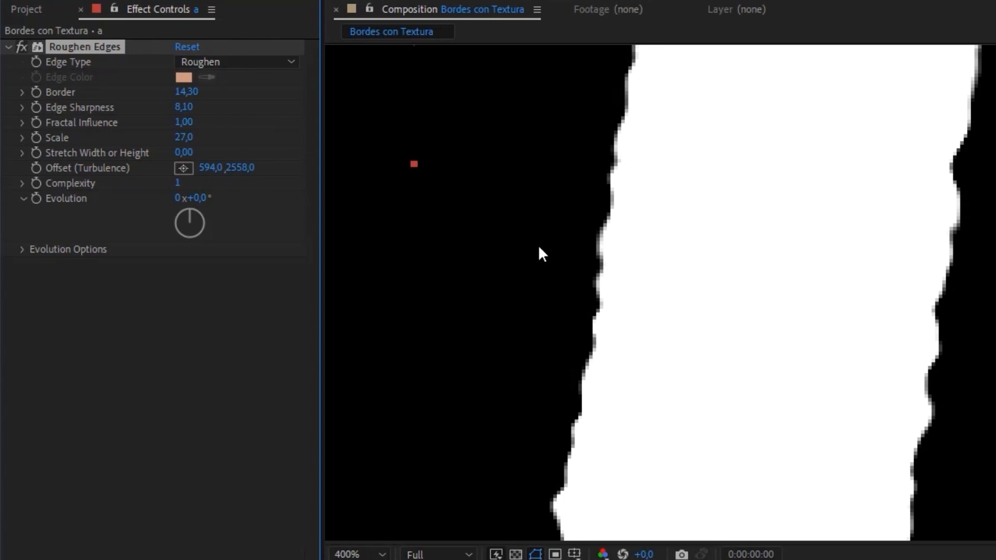
pyautogui.moveTo(178, 182); pyautogui.dragTo(216, 184)
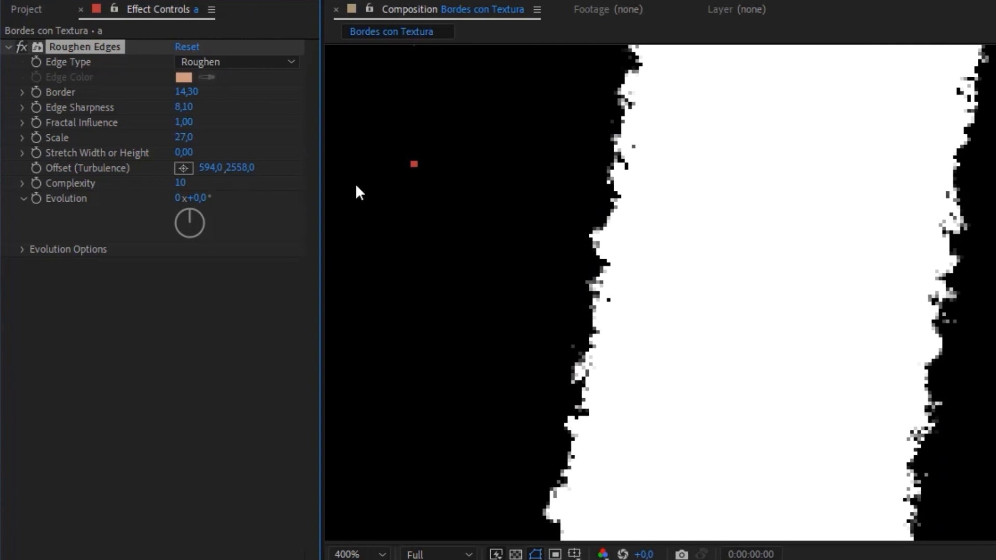
# - Advance the Roughen Edges Evolution through 124° and 1x+136° to just under three revolutions
pyautogui.scroll(-2, 648, 216)
pyautogui.scroll(-1, 650, 209)
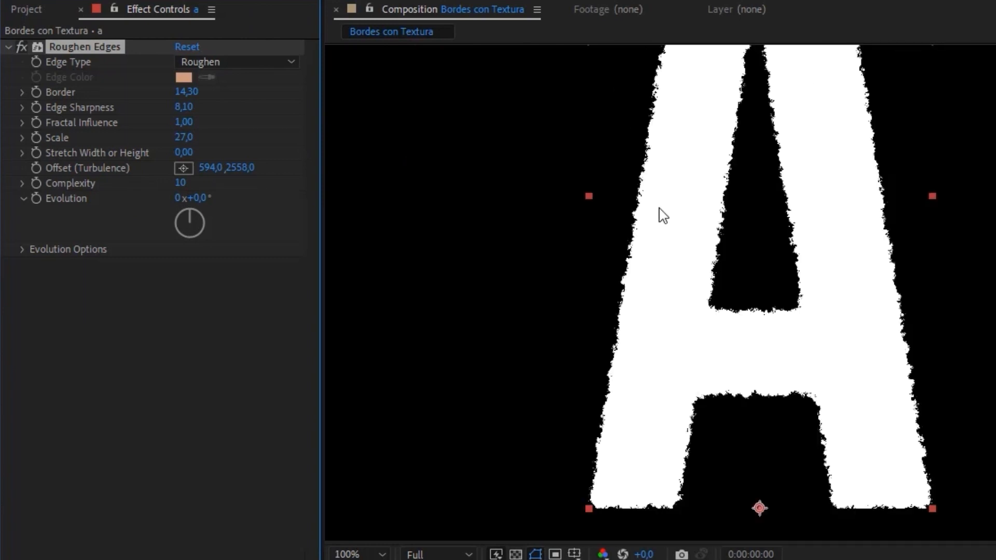
pyautogui.moveTo(660, 208); pyautogui.dragTo(618, 248)
pyautogui.scroll(1, 690, 279)
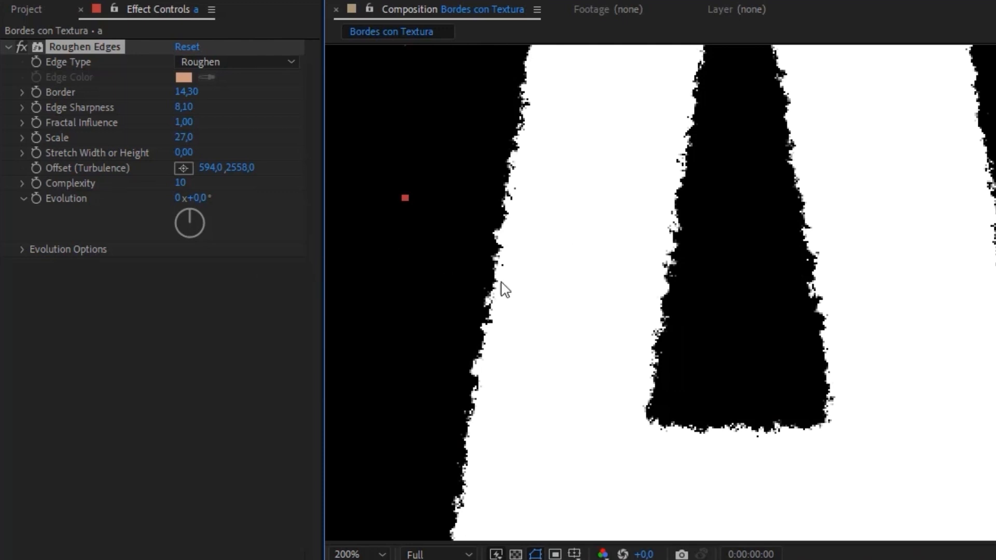
pyautogui.scroll(1, 496, 208)
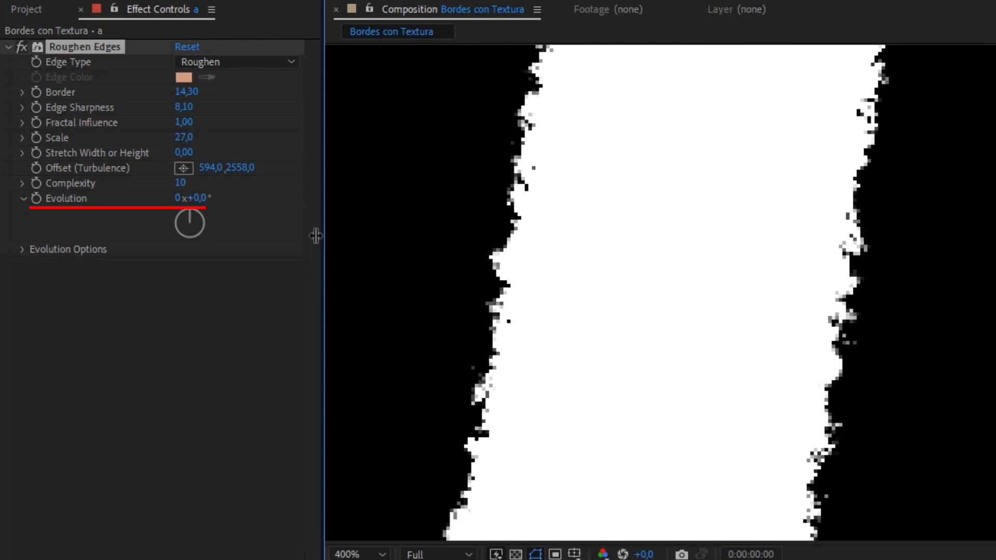
pyautogui.moveTo(210, 196); pyautogui.dragTo(342, 236)
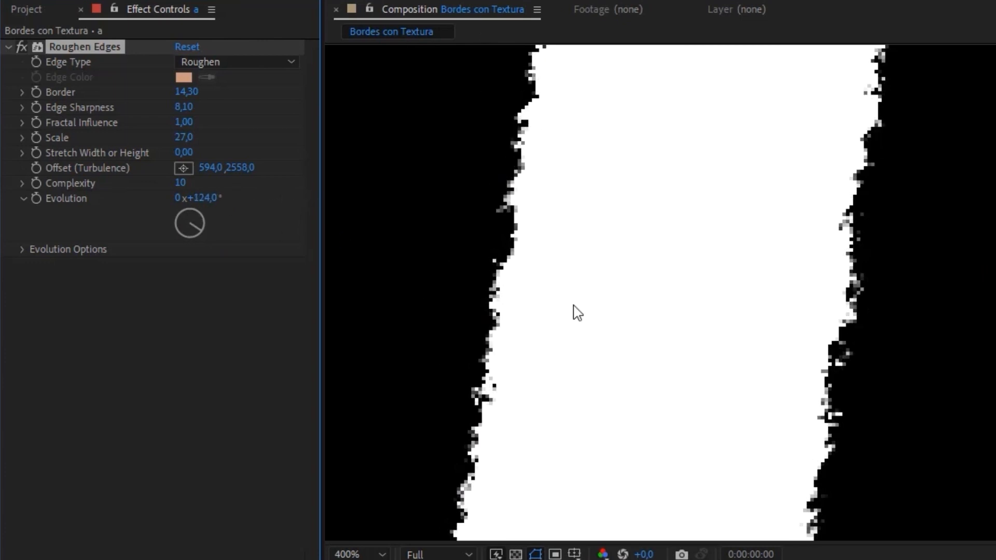
pyautogui.moveTo(200, 206); pyautogui.dragTo(565, 200)
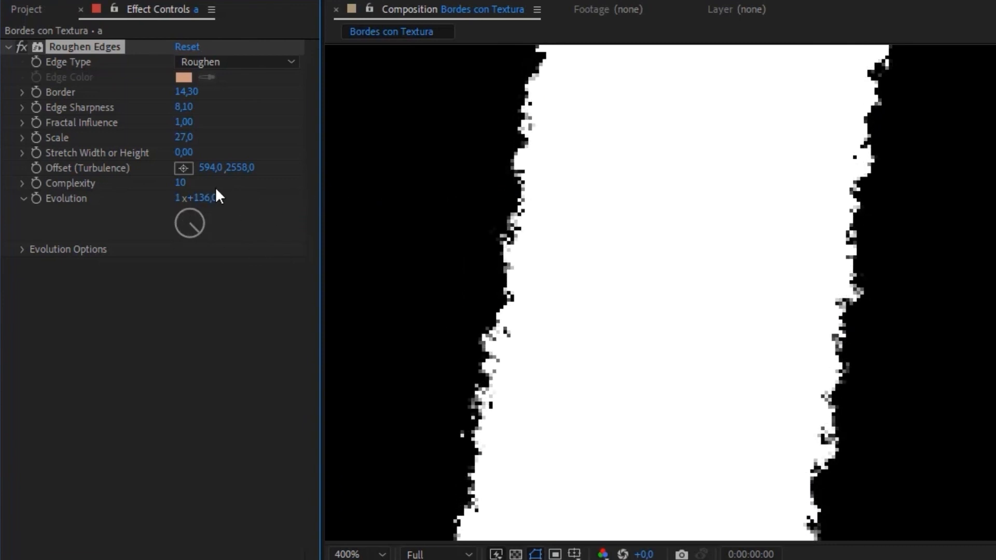
pyautogui.moveTo(216, 191); pyautogui.dragTo(680, 217)
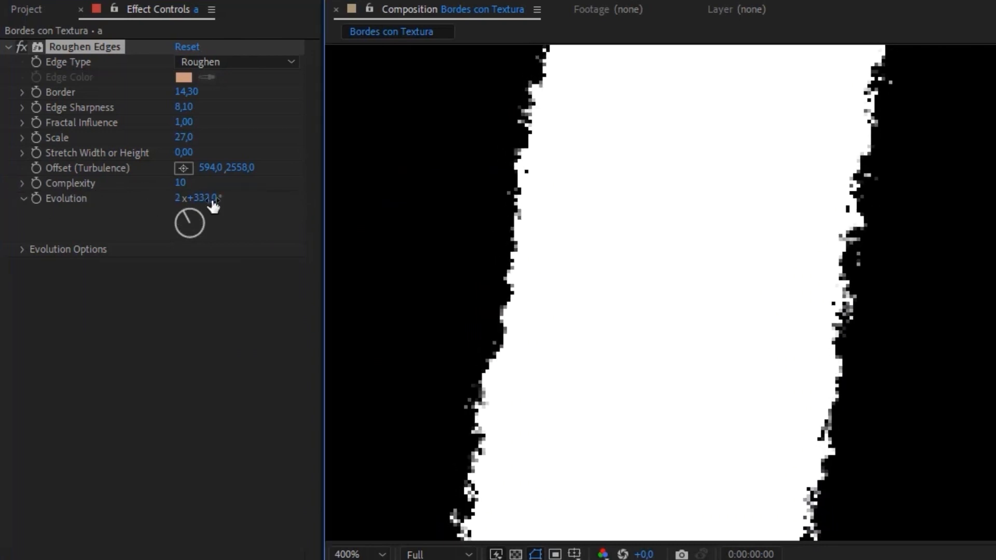
# - Advance the Roughen Edges Evolution to 4x+25° and expand the Evolution Options
pyautogui.moveTo(210, 198); pyautogui.dragTo(601, 189)
pyautogui.scroll(-1, 699, 238)
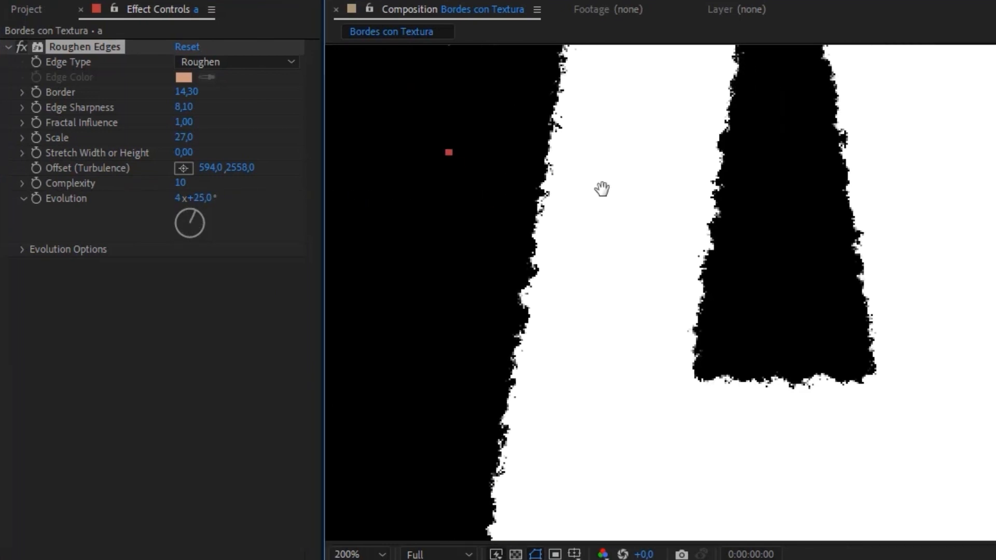
pyautogui.click(23, 248)
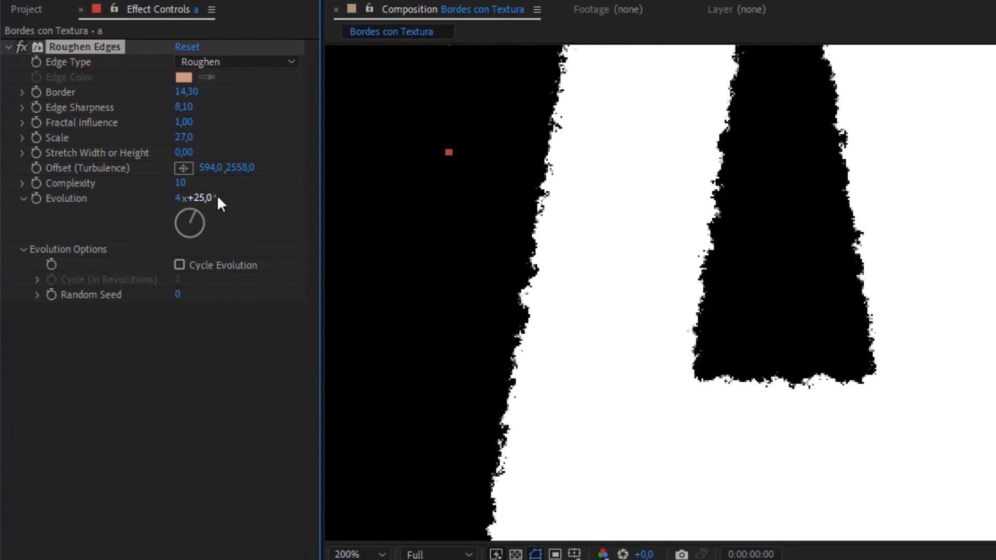
# - Reset the Roughen Edges Evolution to 0x+0°
pyautogui.scroll(1, 552, 231)
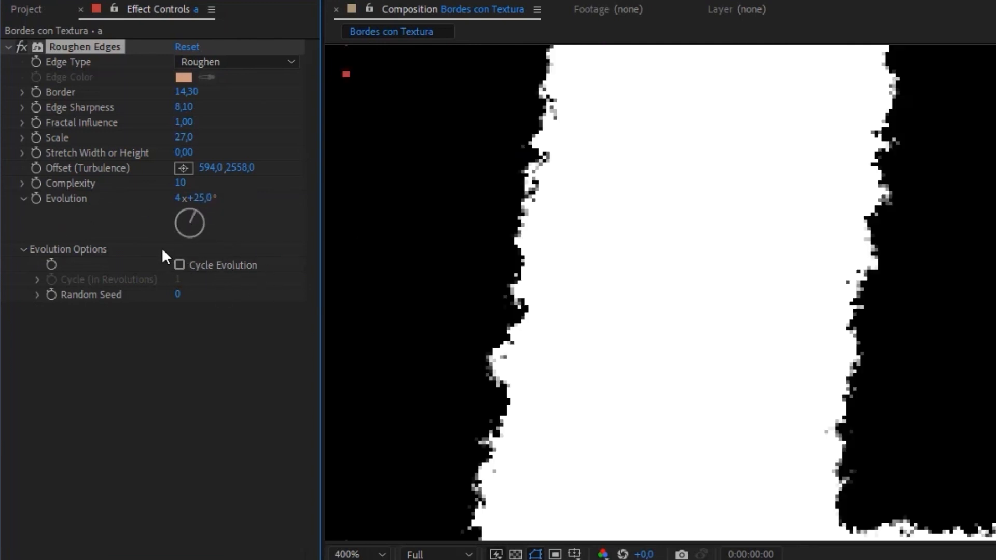
pyautogui.write('0')
pyautogui.press('Tab')
pyautogui.write('0')
pyautogui.press('Return')
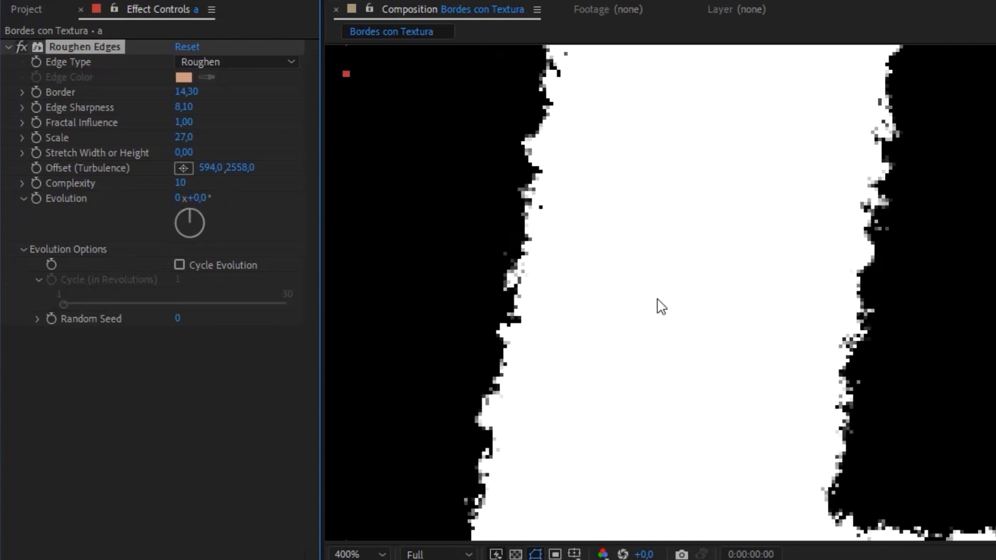
# - Show the rulers and cross a vertical and a horizontal guide at a rough spot on the letter's left edge
pyautogui.scroll(1, 498, 154)
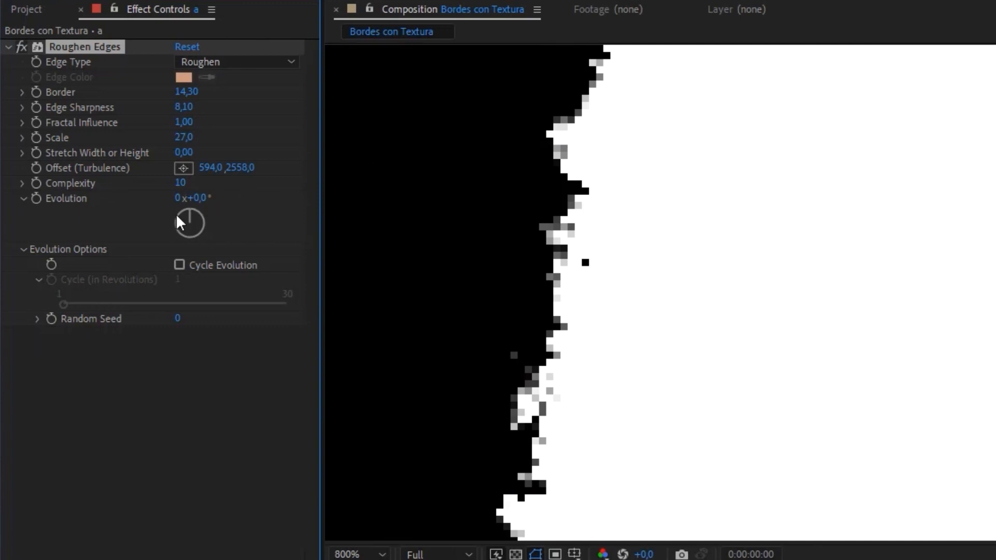
pyautogui.moveTo(511, 154); pyautogui.dragTo(504, 226)
pyautogui.hotkey('ctrl', 'r')
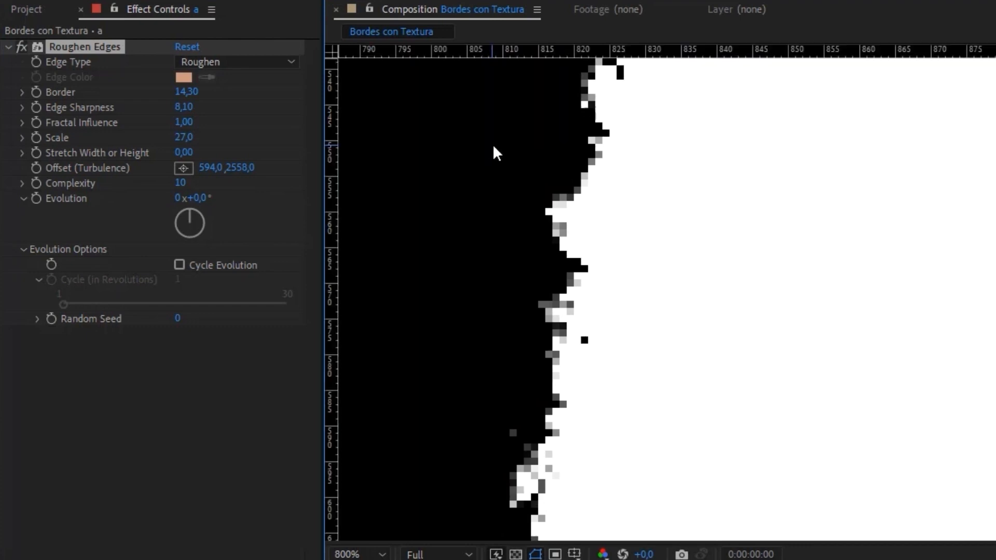
pyautogui.moveTo(332, 188); pyautogui.dragTo(512, 183)
pyautogui.moveTo(575, 454); pyautogui.dragTo(555, 275)
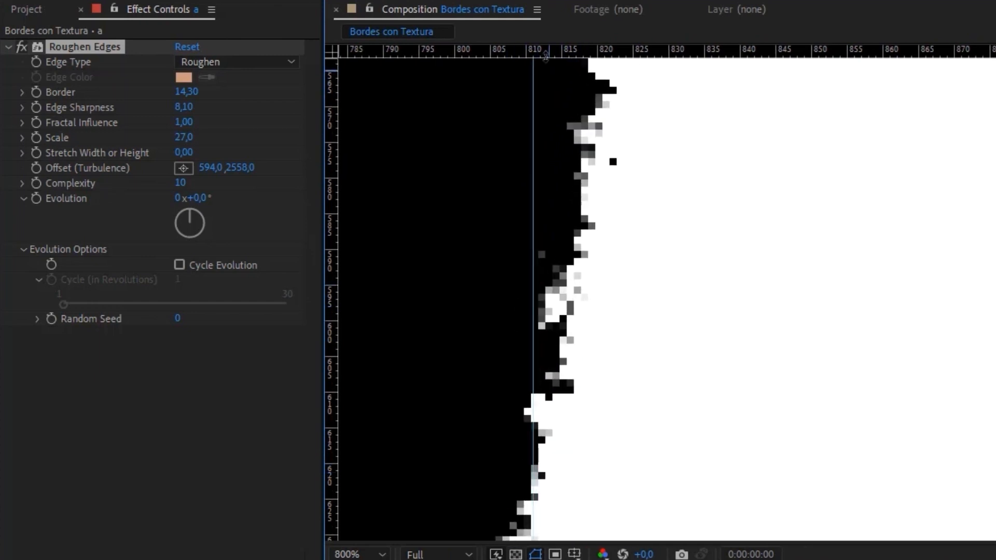
pyautogui.moveTo(536, 50); pyautogui.dragTo(554, 310)
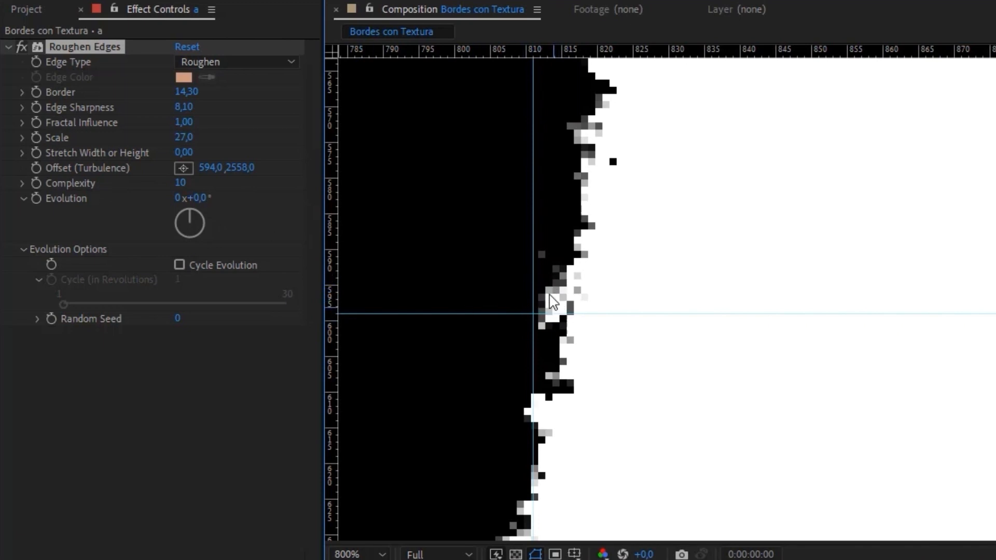
# - Try an Evolution of 1x+2°, then undo and redo it to compare the edge against the guides, ending at 0x+0°
pyautogui.moveTo(196, 197); pyautogui.dragTo(533, 198)
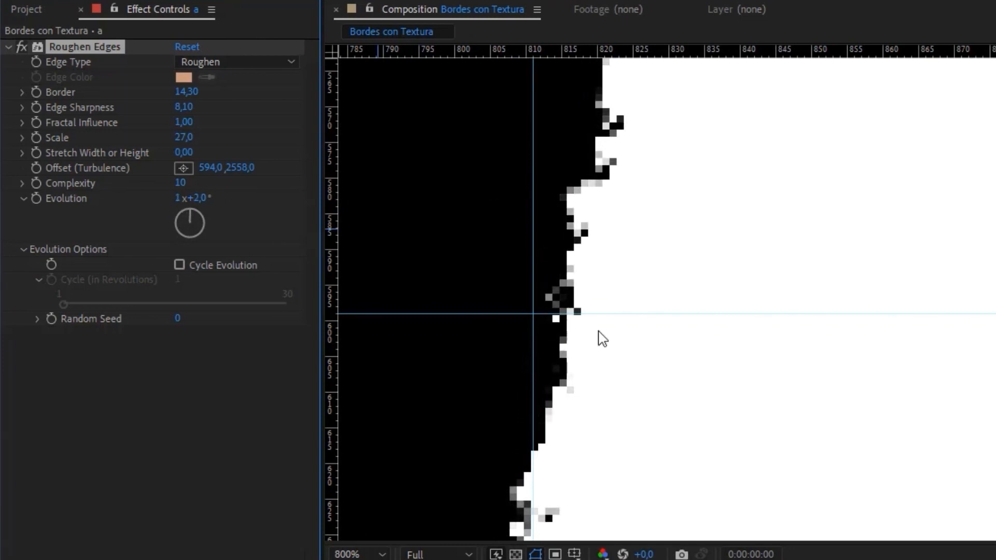
pyautogui.hotkey('ctrl', 'z')
pyautogui.hotkey('ctrl', 'shift', 'z')
pyautogui.hotkey('ctrl', 'z')
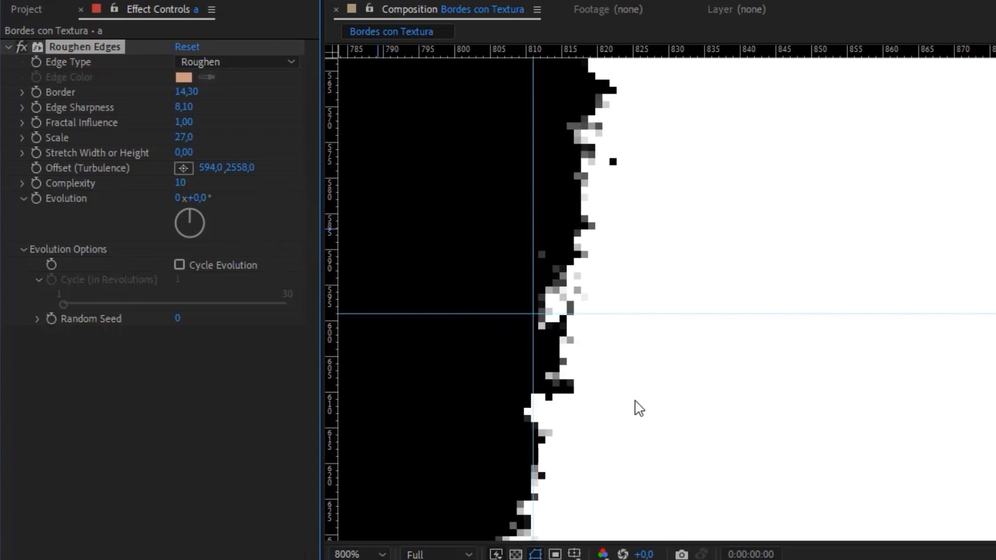
# - Enable Cycle Evolution and bring the letter's left stroke into view to inspect both of its edges
pyautogui.click(180, 264)
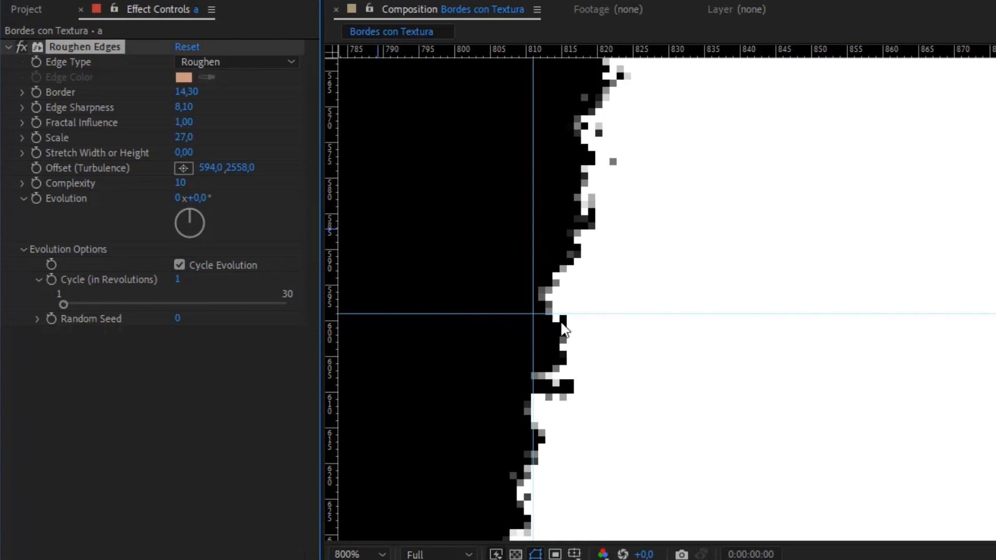
pyautogui.moveTo(559, 385); pyautogui.dragTo(588, 440)
pyautogui.scroll(-2, 583, 356)
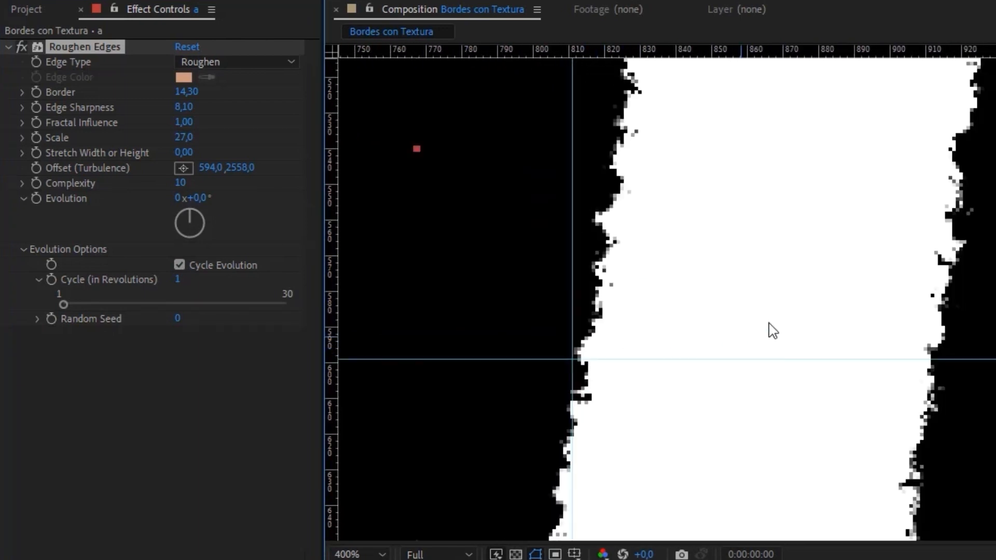
pyautogui.moveTo(772, 330); pyautogui.dragTo(687, 327)
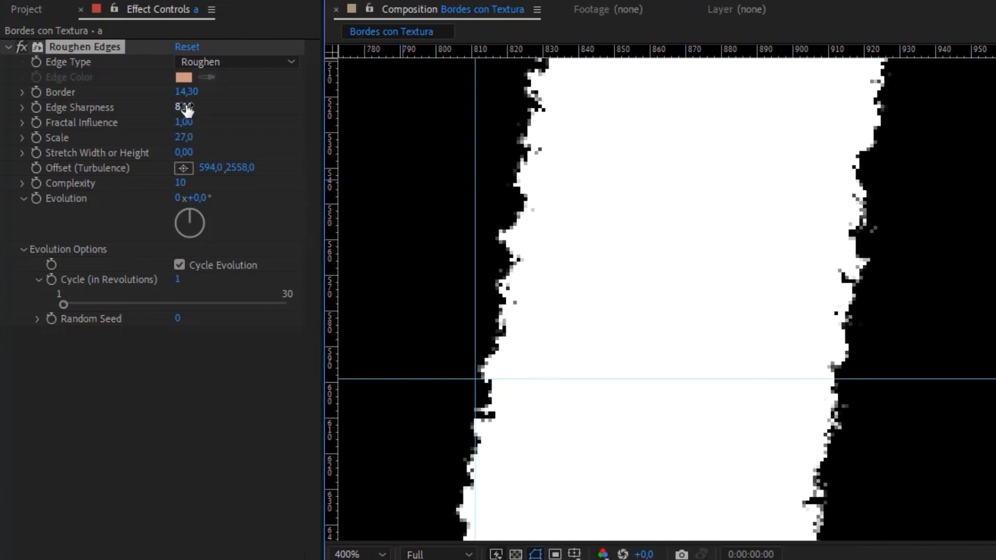
# - Raise the Roughen Edges Border to 36.10 for a more pronounced edge texture
pyautogui.moveTo(186, 92); pyautogui.dragTo(375, 94)
pyautogui.moveTo(457, 361); pyautogui.dragTo(554, 251)
pyautogui.scroll(1, 521, 389)
pyautogui.moveTo(538, 398); pyautogui.dragTo(575, 362)
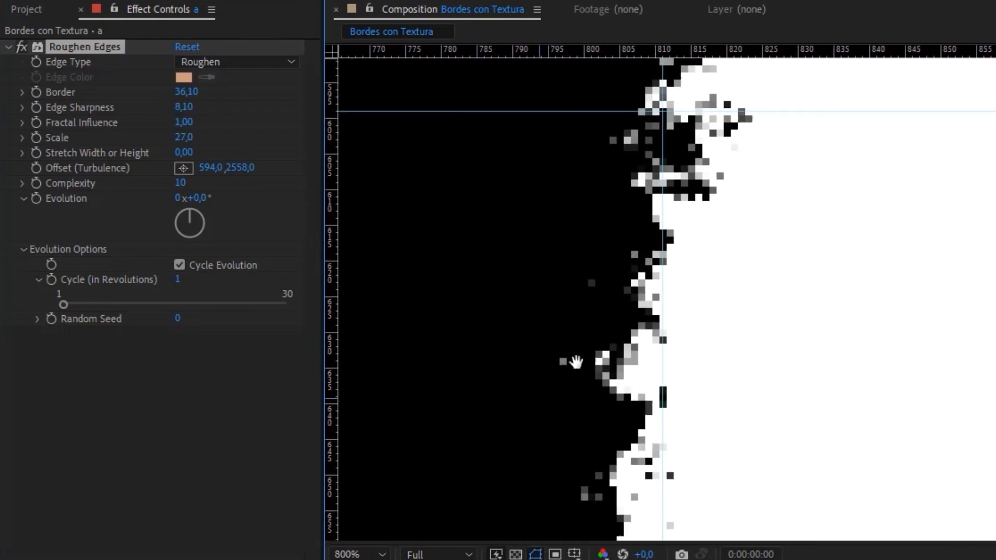
# - Move both guides to a protruding pixel on the letter's left edge and advance the Evolution to 1x+0°
pyautogui.moveTo(663, 129); pyautogui.dragTo(598, 154)
pyautogui.moveTo(642, 110); pyautogui.dragTo(573, 292)
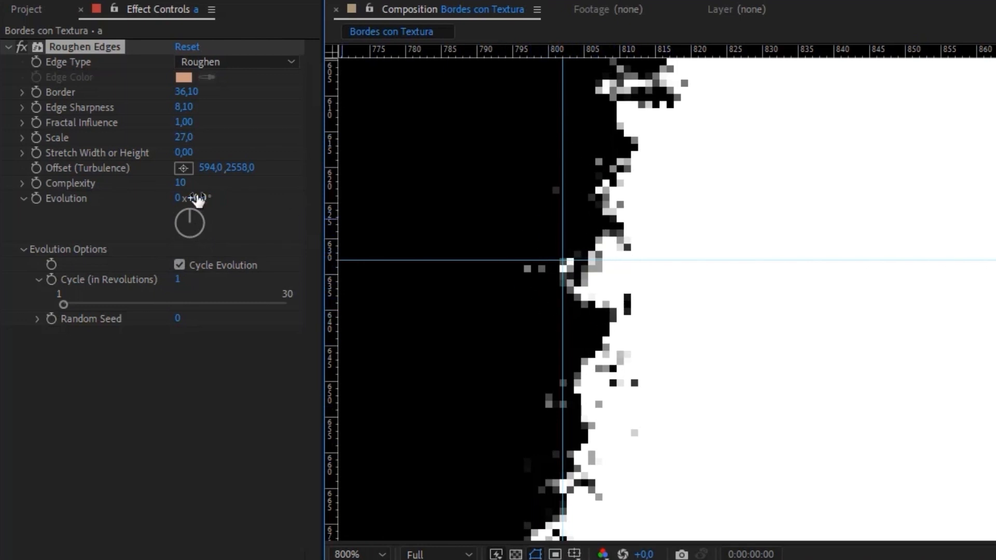
pyautogui.moveTo(196, 198); pyautogui.dragTo(524, 195)
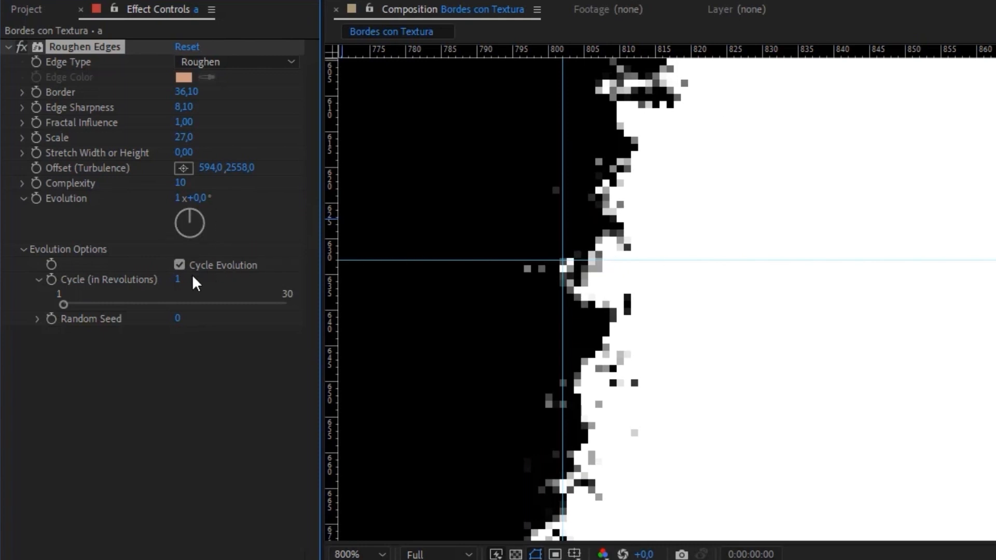
# - Set Cycle (in Revolutions) to 2 and the Evolution to 2x+0°
pyautogui.click(178, 281)
pyautogui.write('2')
pyautogui.press('Return')
pyautogui.click(178, 199)
pyautogui.write('2')
pyautogui.press('Return')
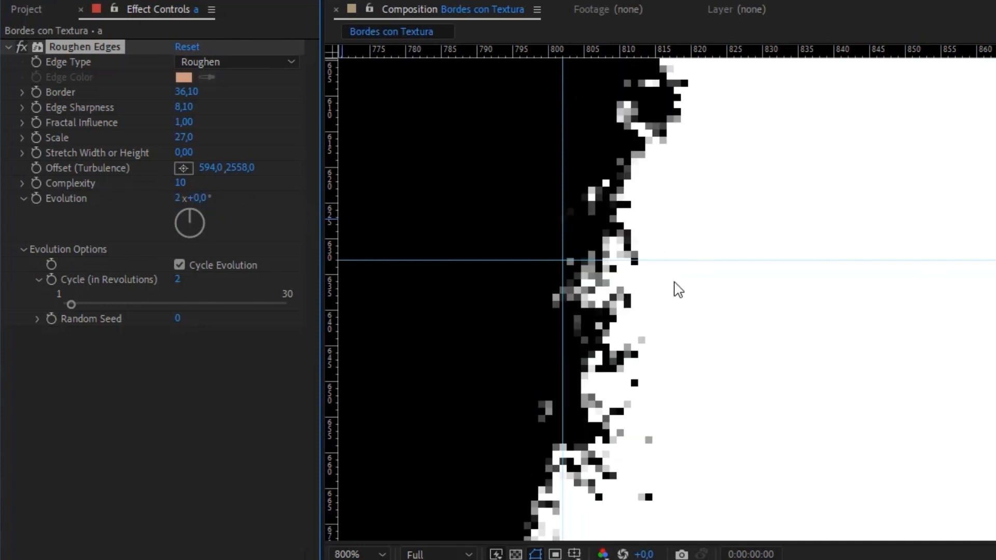
# - Return the Evolution to 0x+0° and turn off Cycle Evolution
pyautogui.click(178, 198)
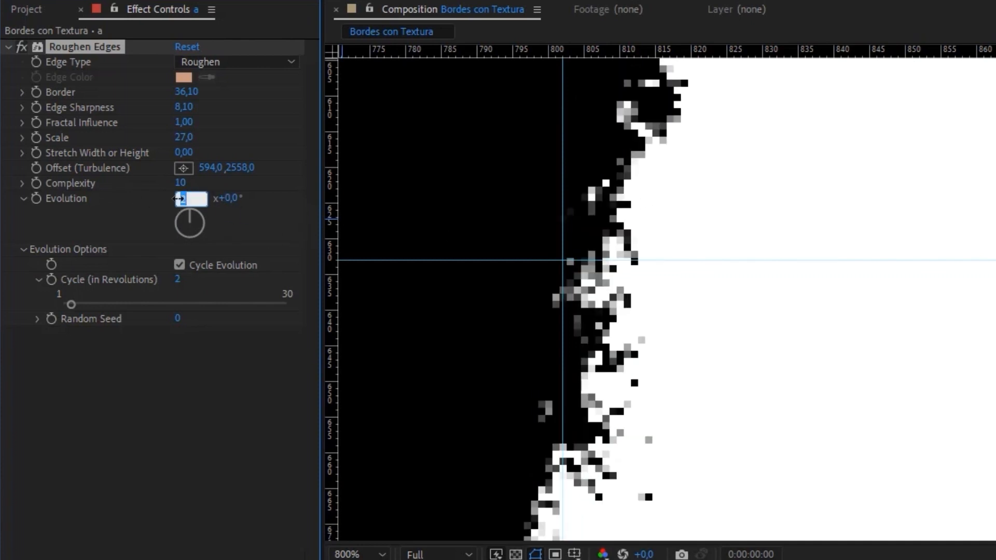
pyautogui.write('0')
pyautogui.press('Return')
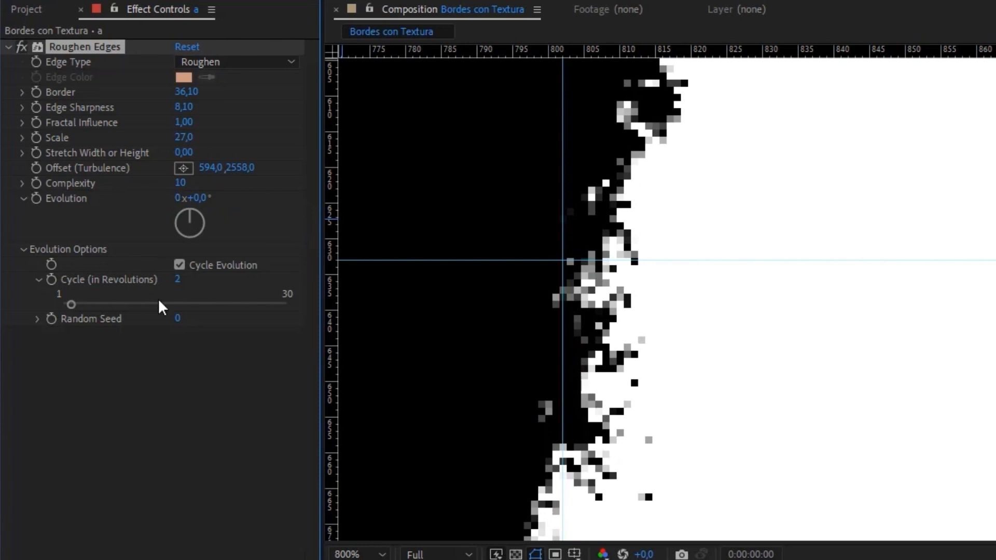
pyautogui.click(180, 265)
pyautogui.click(178, 264)
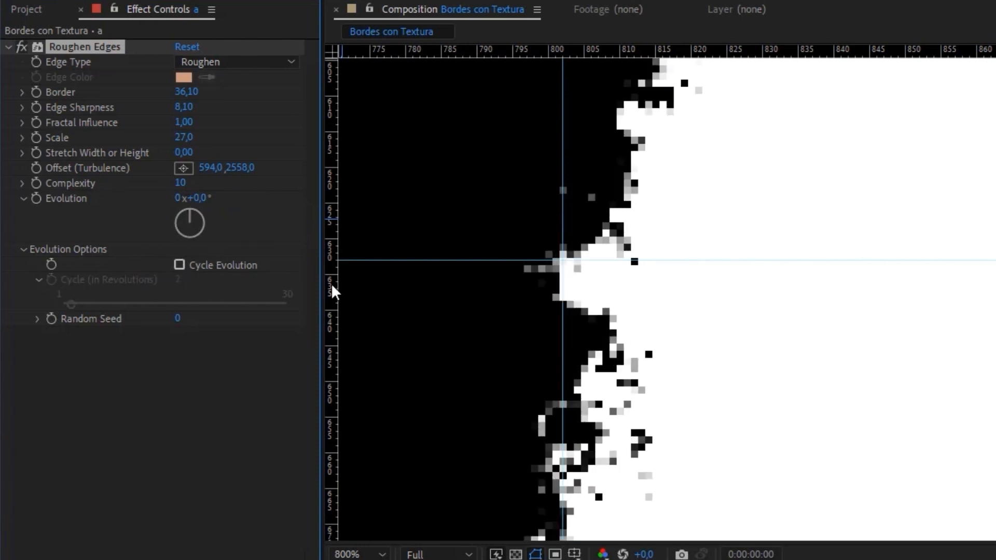
# - Remove both guides from the composition view and hide the rulers
pyautogui.scroll(-3, 640, 283)
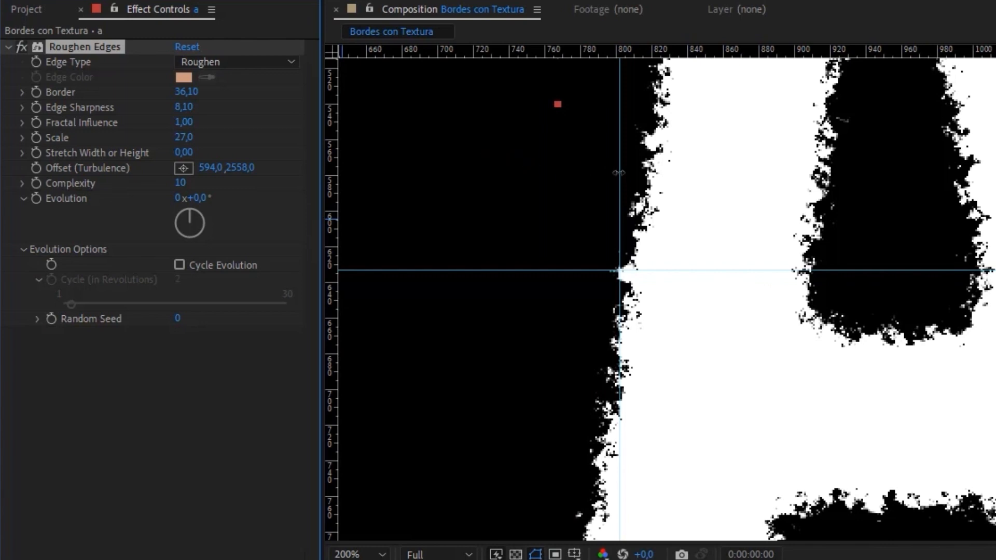
pyautogui.moveTo(618, 173); pyautogui.dragTo(332, 174)
pyautogui.moveTo(436, 270); pyautogui.dragTo(438, 51)
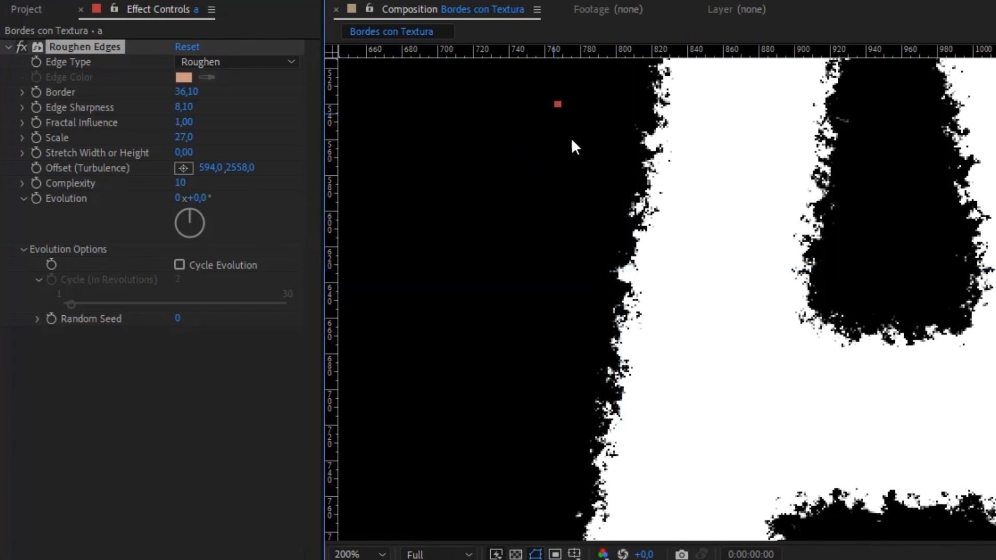
pyautogui.hotkey('ctrl', 'r')
pyautogui.scroll(-1, 628, 291)
pyautogui.moveTo(675, 275); pyautogui.dragTo(638, 301)
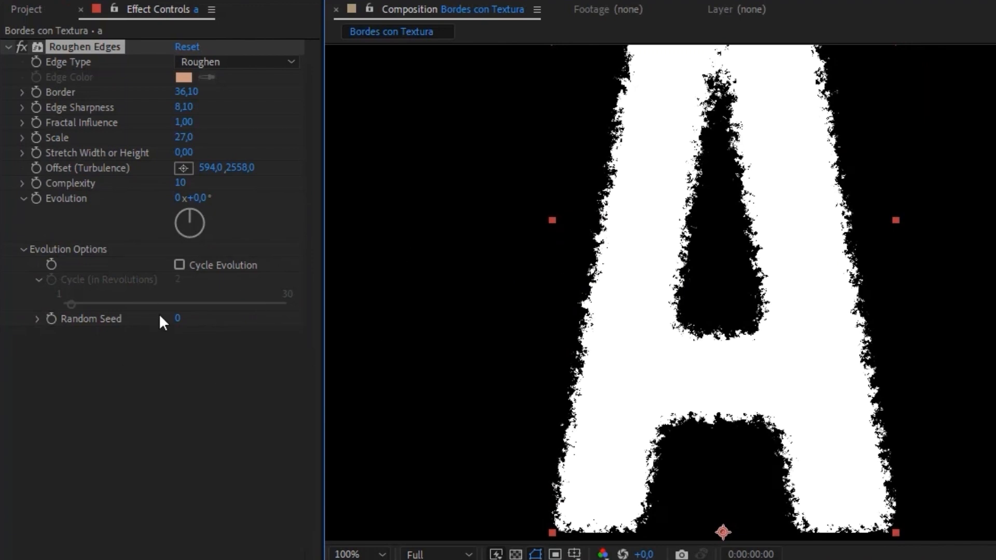
# - Advance the Evolution to 1x+257° and set the Random Seed to 1
pyautogui.moveTo(189, 198); pyautogui.dragTo(757, 196)
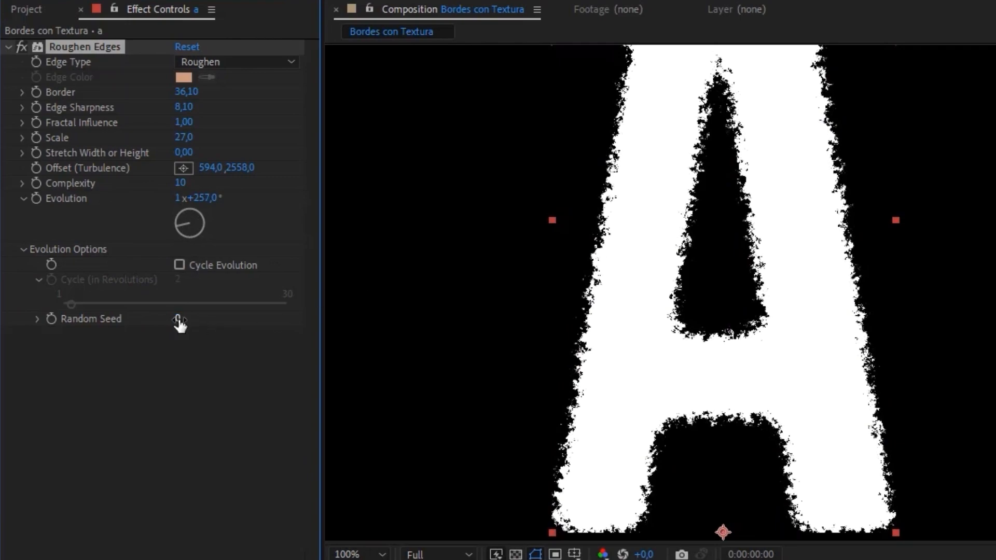
pyautogui.moveTo(176, 320)
pyautogui.mouseDown()
pyautogui.moveTo(258, 319)
pyautogui.moveTo(172, 320)
pyautogui.mouseUp()
pyautogui.click(195, 324)
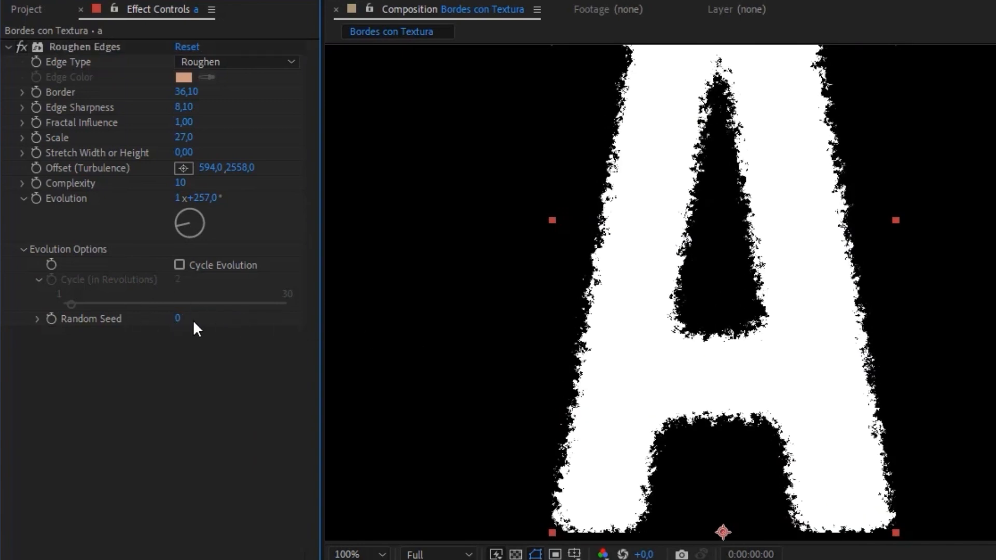
pyautogui.click(181, 318)
pyautogui.press('Return')
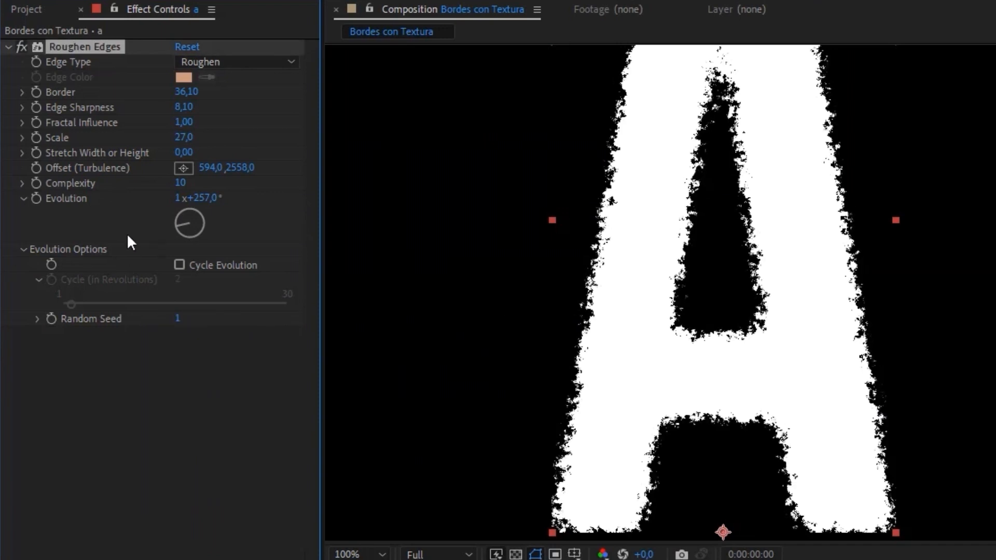
# - Advance the Evolution to 3x+154° and check the edges across the whole letter
pyautogui.moveTo(203, 207); pyautogui.dragTo(597, 219)
pyautogui.scroll(-1, 673, 266)
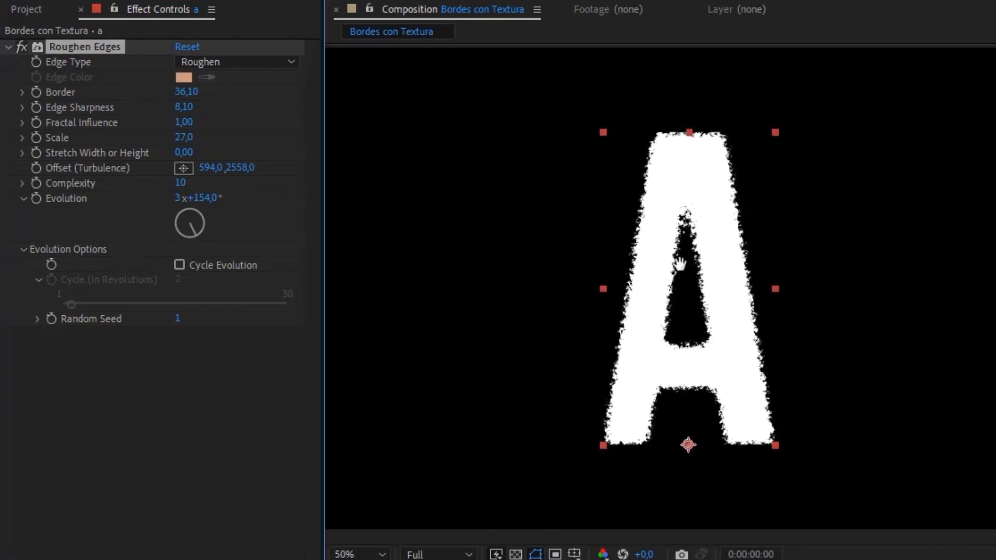
pyautogui.scroll(1, 674, 267)
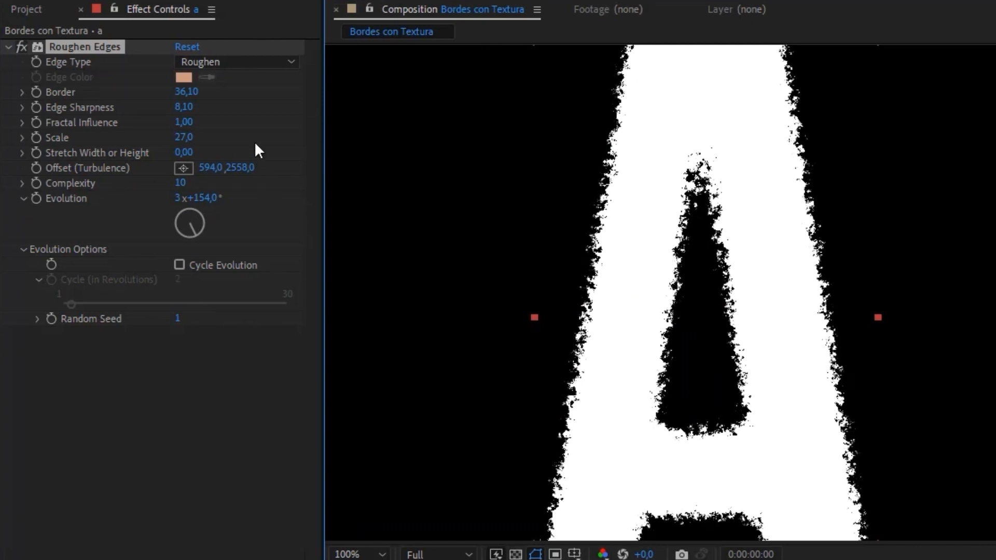
# - Switch the Edge Type to Roughen Color and change the Edge Color to bright yellow
pyautogui.click(214, 61)
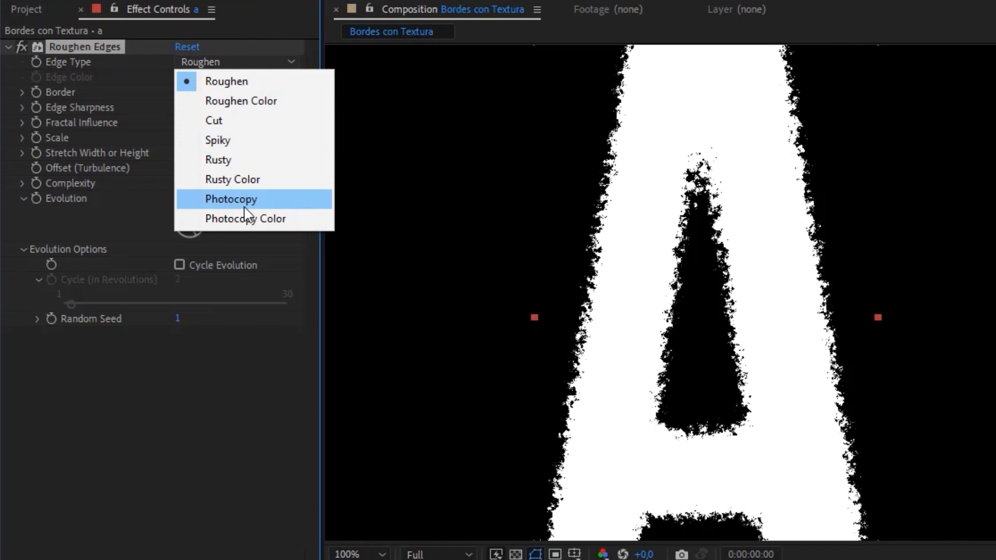
pyautogui.click(249, 102)
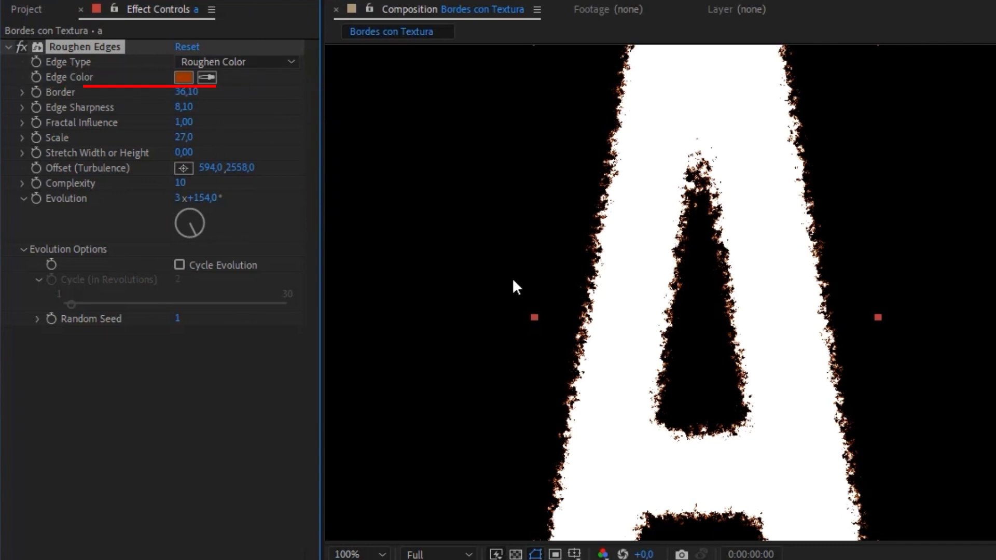
pyautogui.scroll(4, 513, 287)
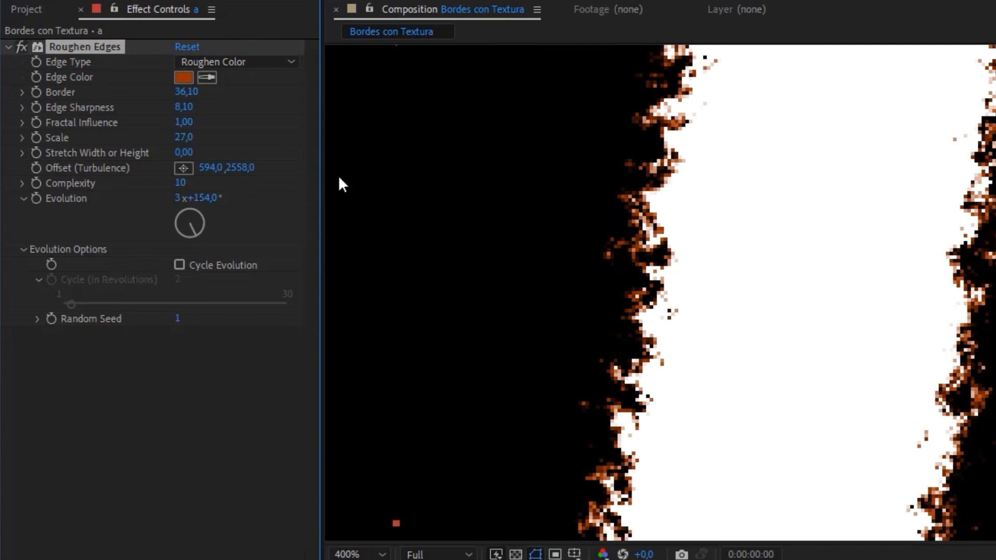
pyautogui.click(186, 78)
pyautogui.click(995, 416)
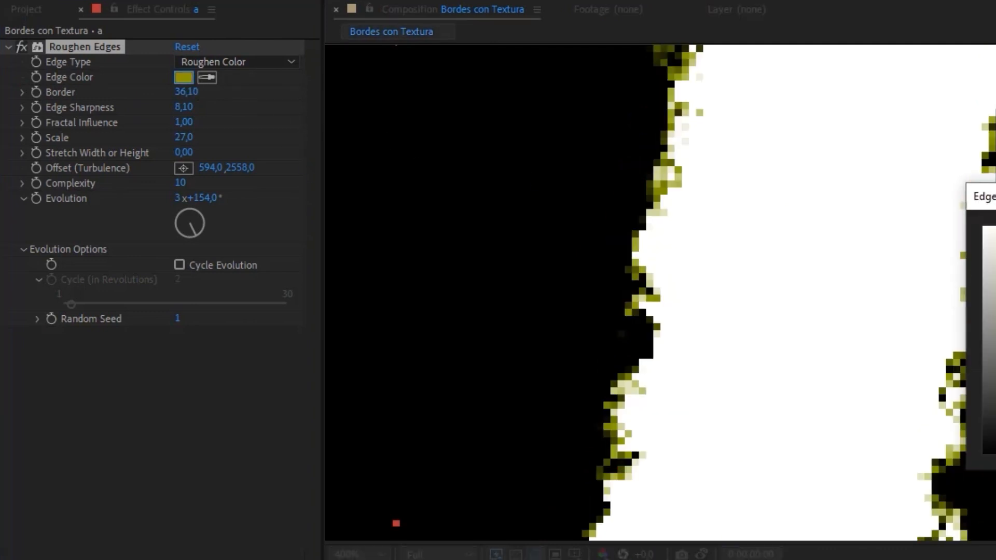
pyautogui.click(995, 249)
pyautogui.press('Return')
pyautogui.scroll(-2, 928, 273)
pyautogui.moveTo(966, 271); pyautogui.dragTo(795, 210)
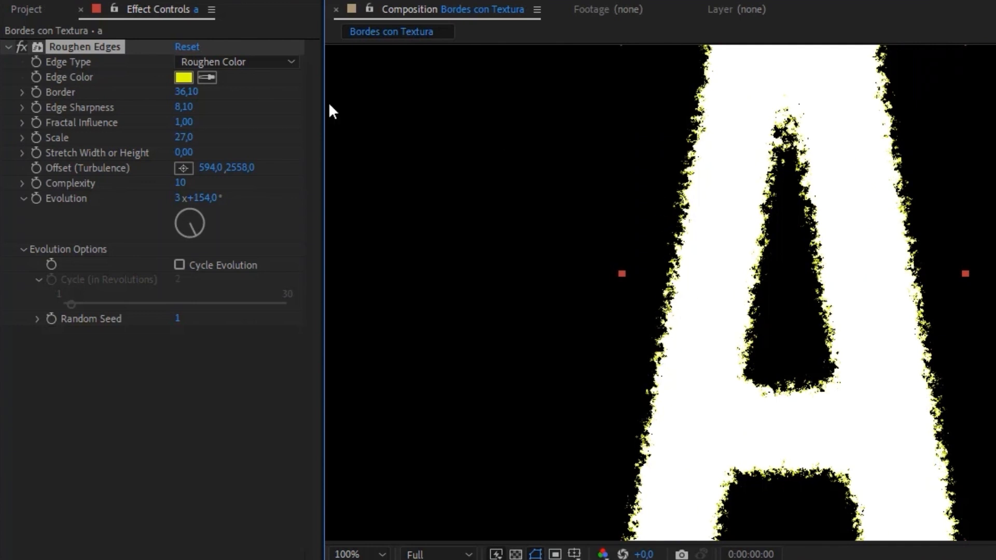
# - Switch the letter's Edge Type to Roughen and finally to Cut, checking the letter's inner and outer edges
pyautogui.click(241, 65)
pyautogui.click(275, 83)
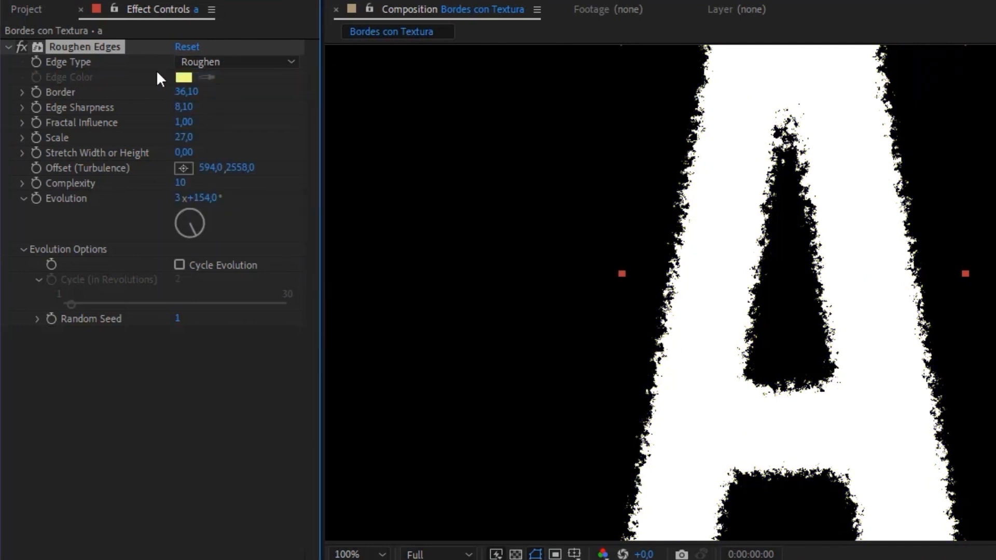
pyautogui.click(218, 63)
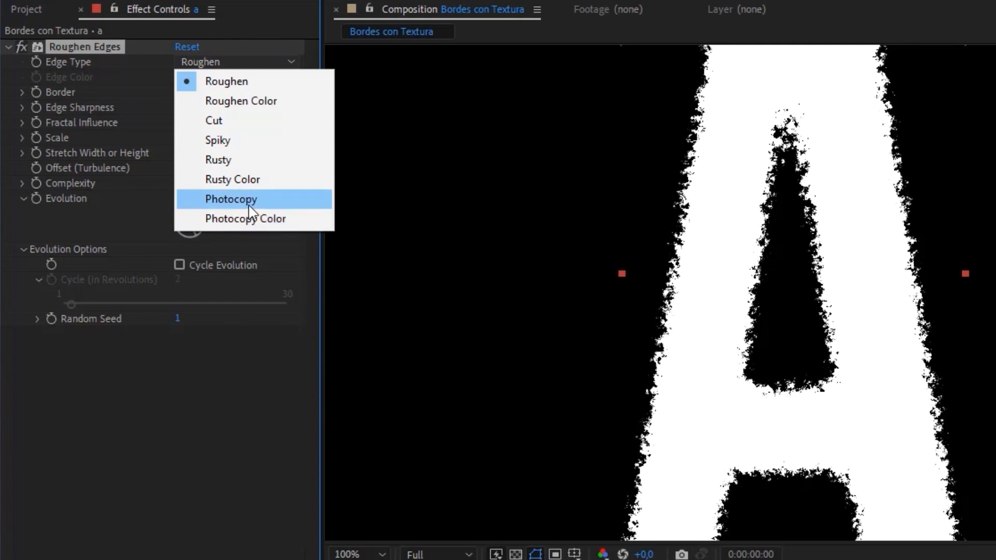
pyautogui.click(242, 123)
pyautogui.scroll(-2, 760, 228)
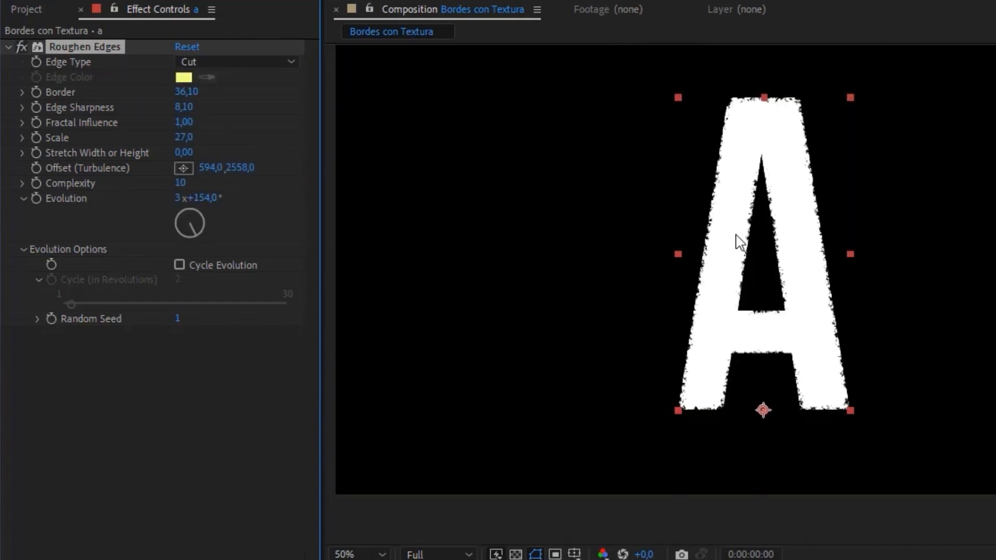
pyautogui.scroll(2, 759, 232)
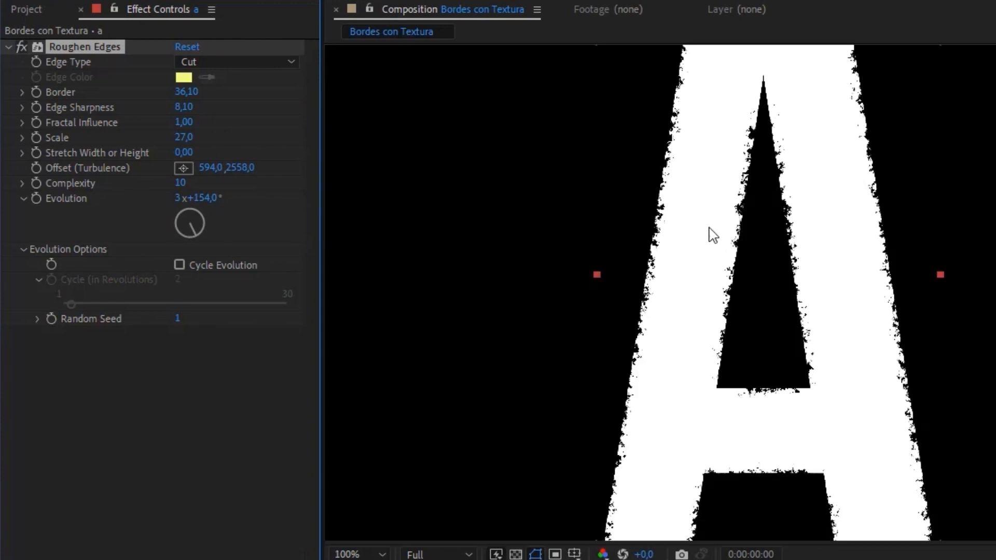
pyautogui.moveTo(711, 233); pyautogui.dragTo(612, 344)
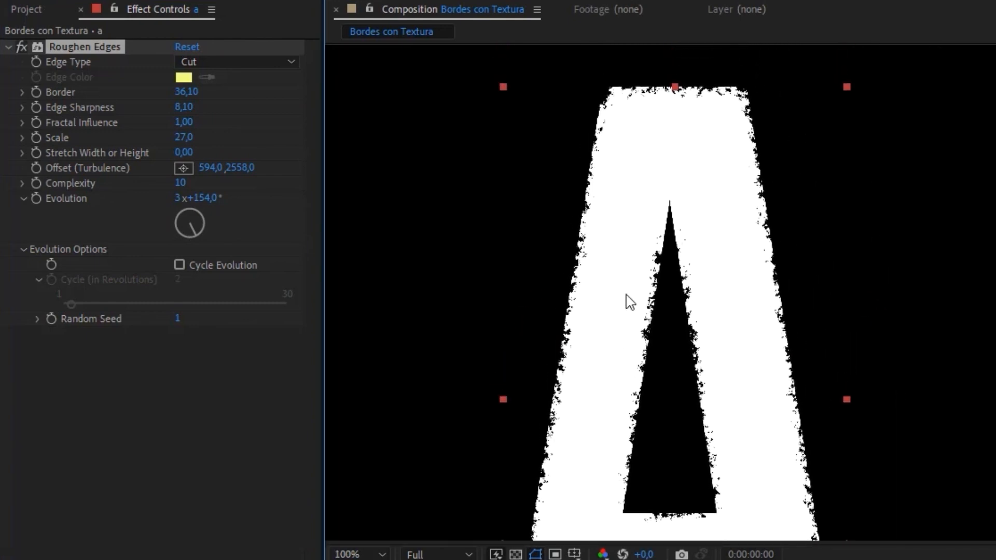
# - Duplicate the letter A layer and place the copy side by side with the original
pyautogui.click(103, 559)
pyautogui.hotkey('ctrl', 'd')
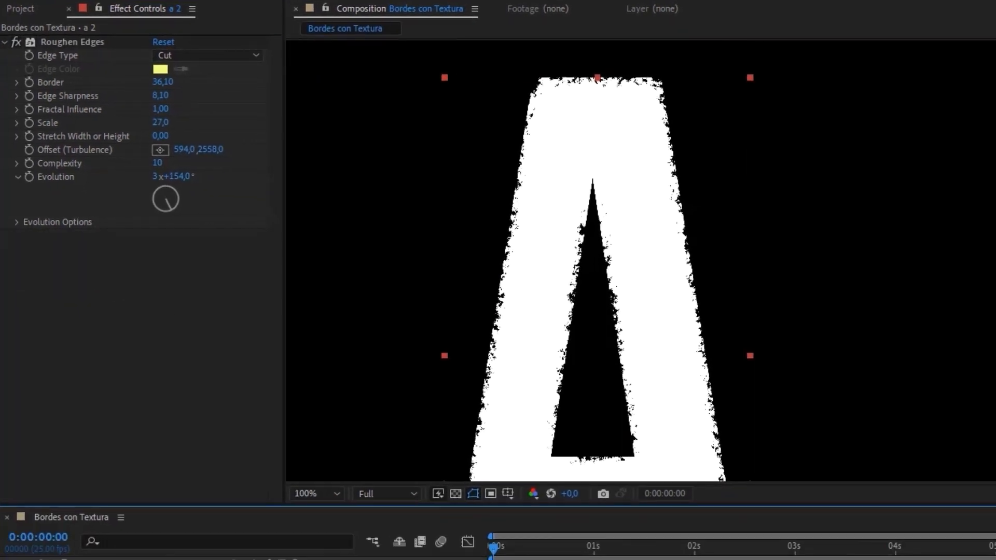
pyautogui.moveTo(524, 423); pyautogui.dragTo(777, 404)
# - Set the Edge Type of the original letter A to Roughen, leaving the copy on Cut
pyautogui.click(549, 200)
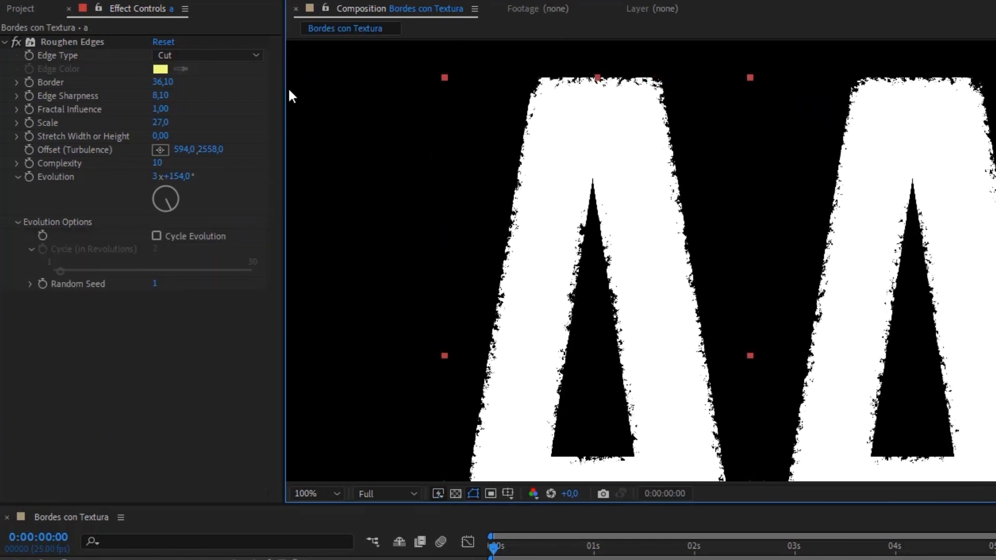
pyautogui.click(222, 56)
pyautogui.click(231, 74)
pyautogui.moveTo(648, 282); pyautogui.dragTo(633, 186)
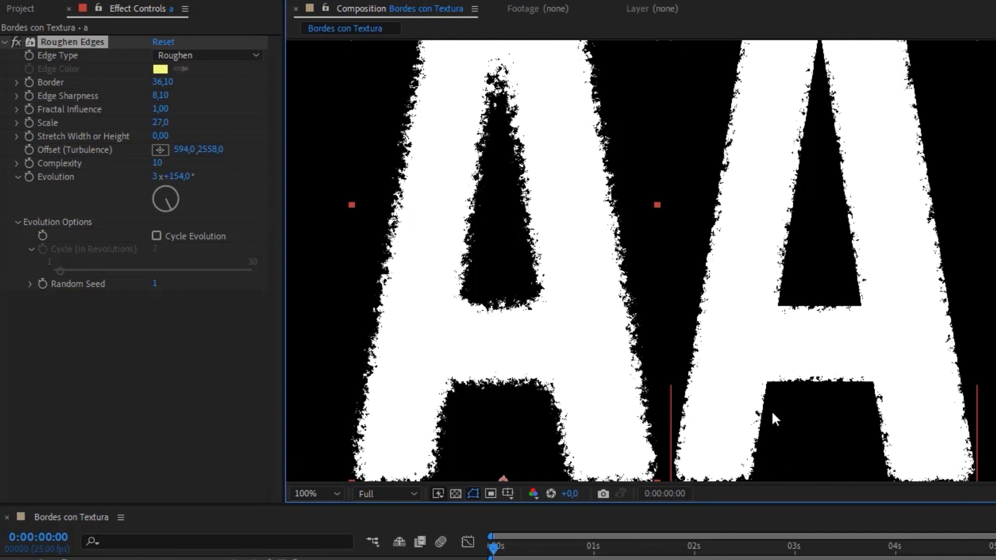
pyautogui.moveTo(917, 401); pyautogui.dragTo(900, 412)
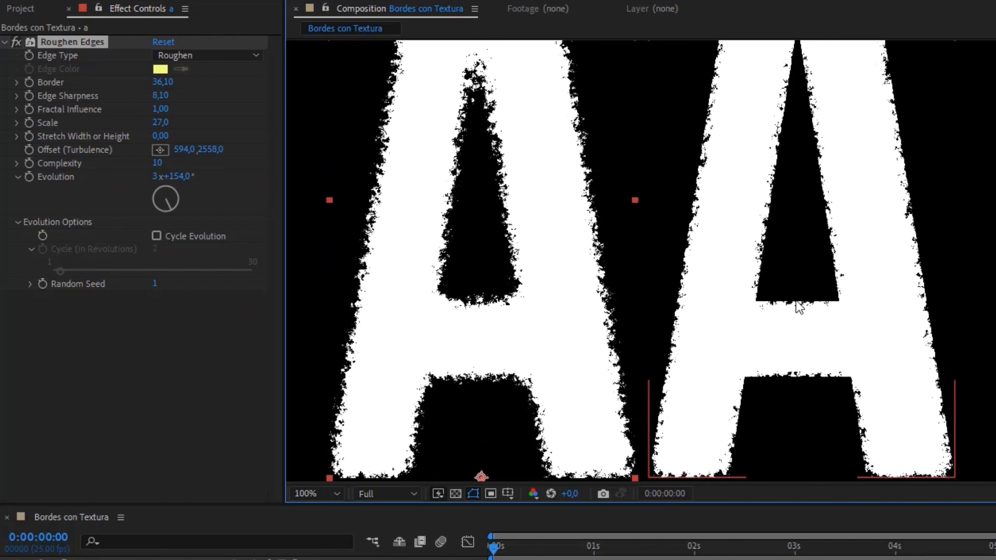
# - Compare the Cut edges of the second letter with the Roughen edges of the first at close range
pyautogui.click(795, 291)
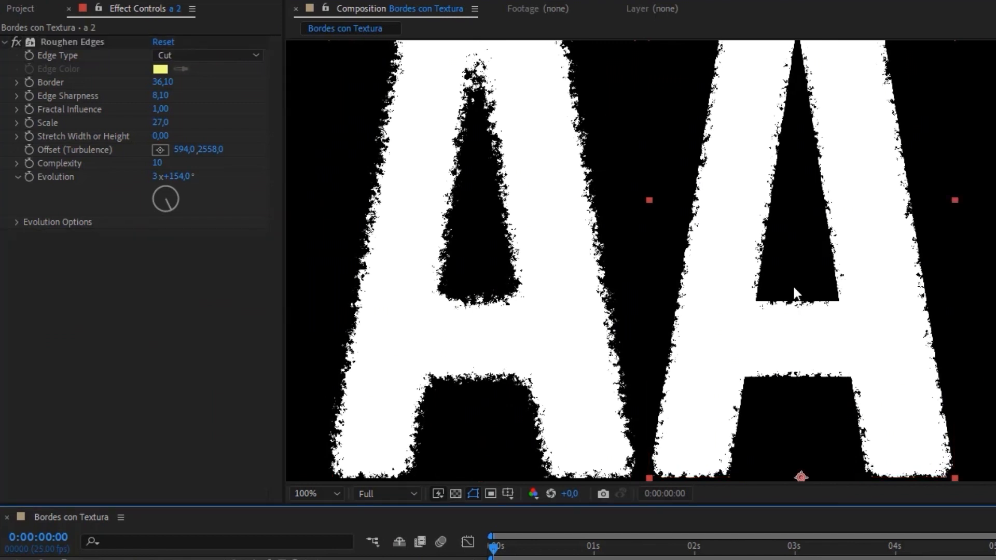
pyautogui.moveTo(759, 241); pyautogui.dragTo(762, 283)
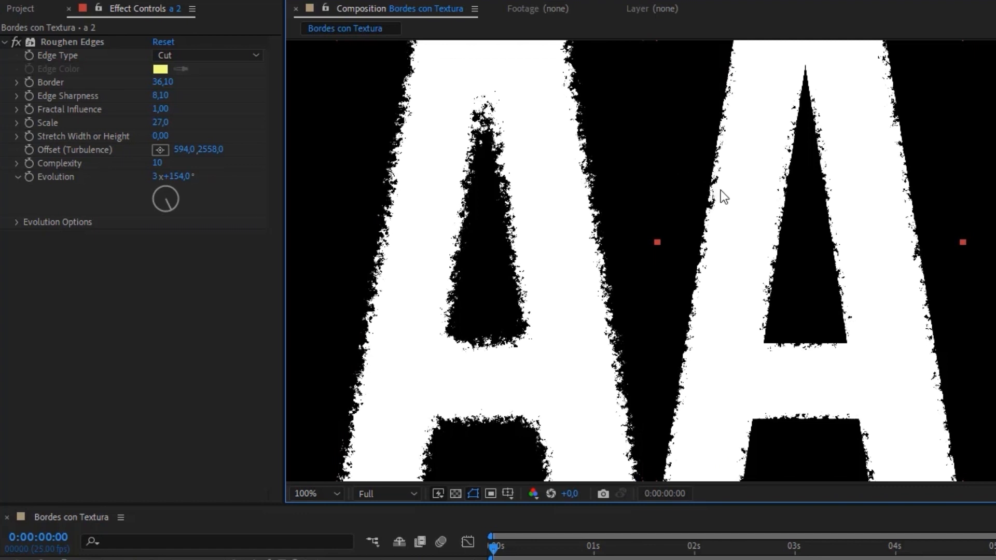
pyautogui.scroll(4, 720, 191)
pyautogui.scroll(-2, 707, 191)
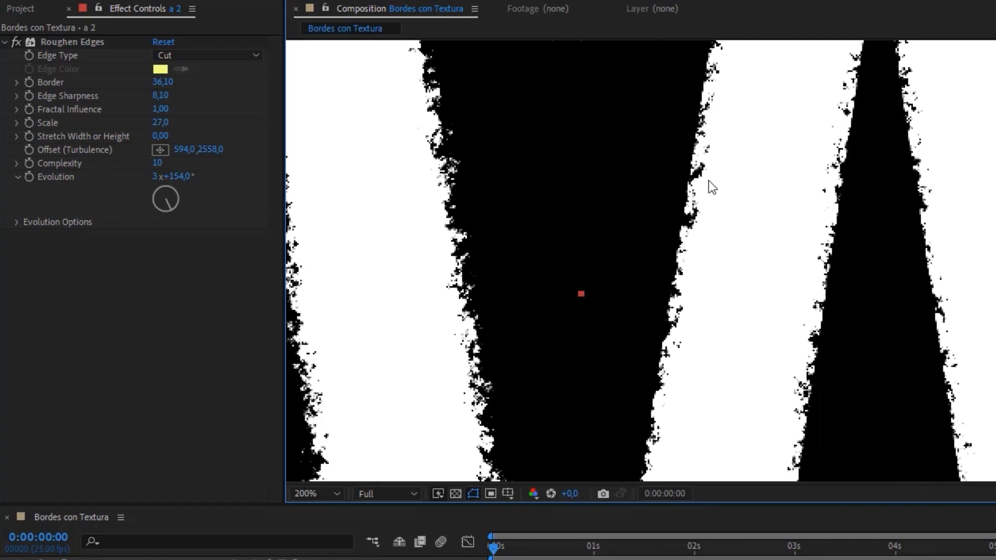
pyautogui.moveTo(708, 181); pyautogui.dragTo(549, 203)
pyautogui.scroll(-2, 749, 236)
pyautogui.moveTo(748, 236); pyautogui.dragTo(631, 195)
# - Duplicate the Cut letter and place the new copy beside it as the third letter in the row
pyautogui.click(210, 51)
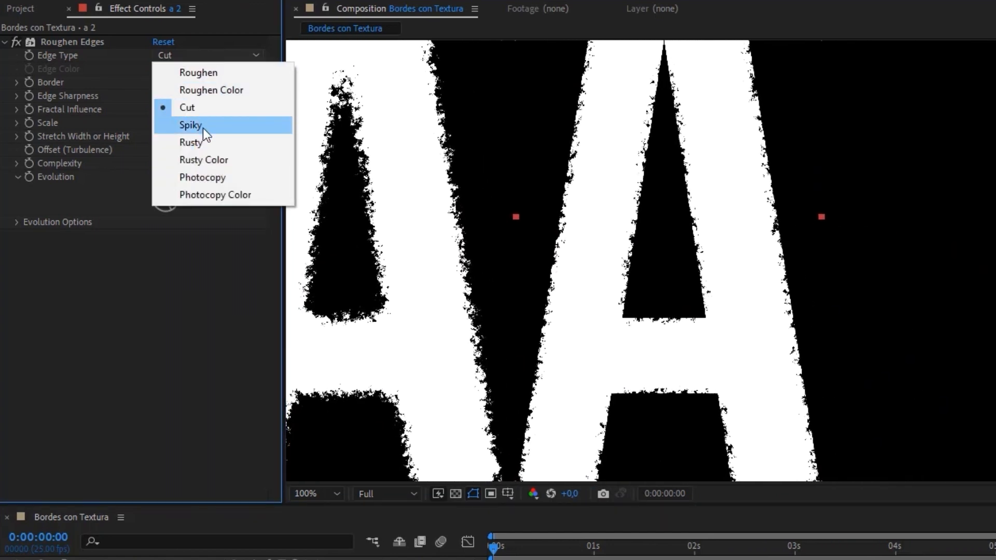
pyautogui.click(218, 558)
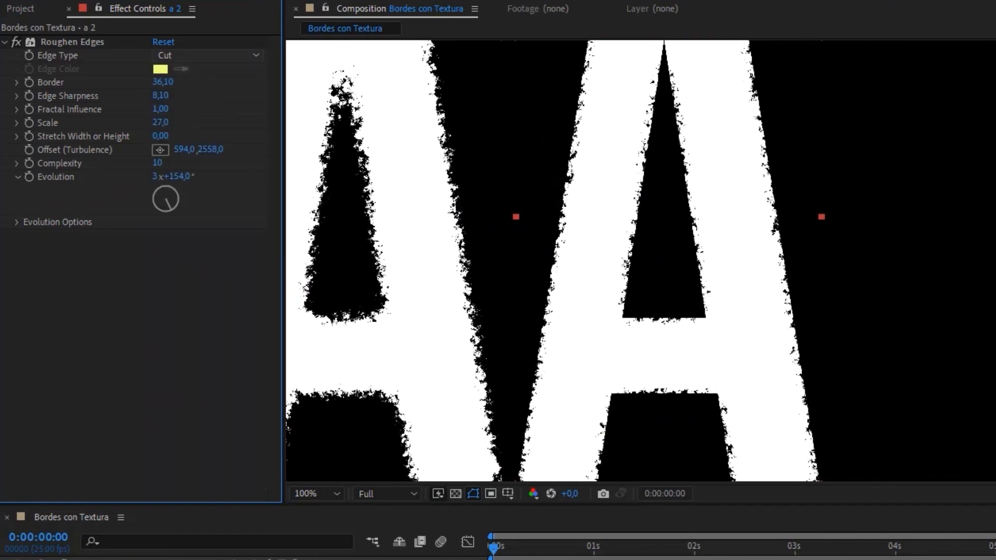
pyautogui.hotkey('ctrl', 'd')
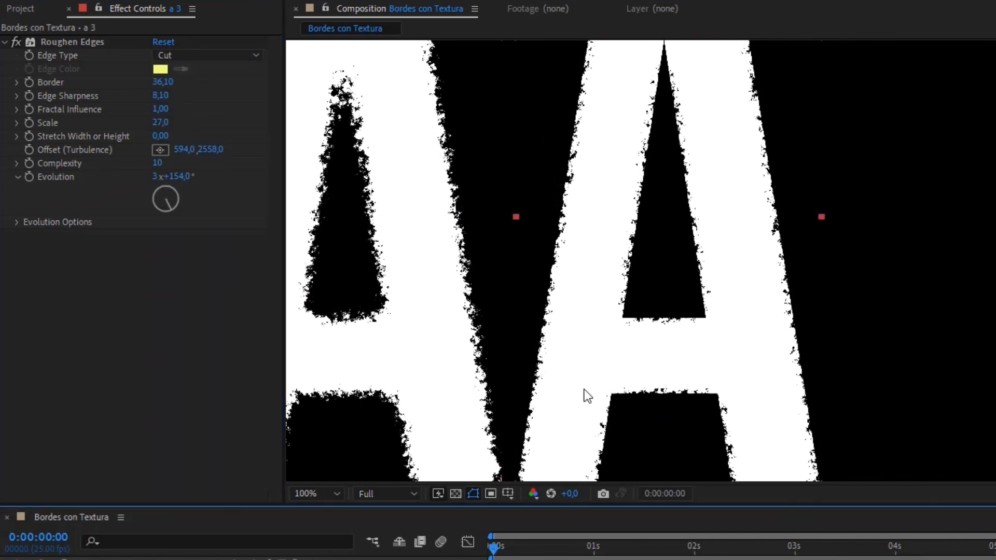
pyautogui.moveTo(584, 390); pyautogui.dragTo(899, 384)
pyautogui.scroll(-2, 773, 343)
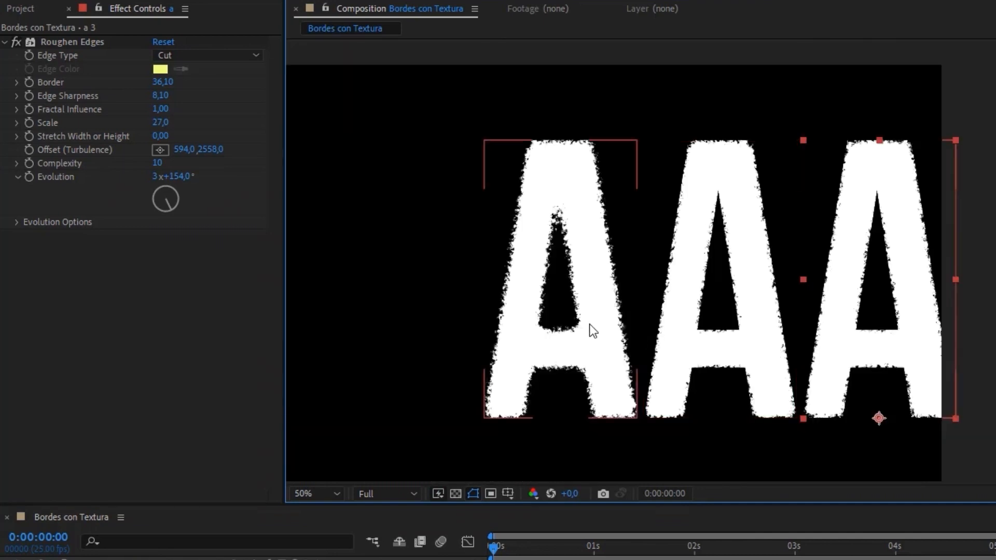
# - Move all three letters together so that the whole row fits inside the composition frame
pyautogui.hotkey('ctrl', 'a')
pyautogui.moveTo(857, 344); pyautogui.dragTo(705, 343)
pyautogui.click(658, 465)
# - Reset the third letter's Roughen Edges effect to its defaults and set its Edge Type to Spiky
pyautogui.click(683, 366)
pyautogui.scroll(2, 730, 284)
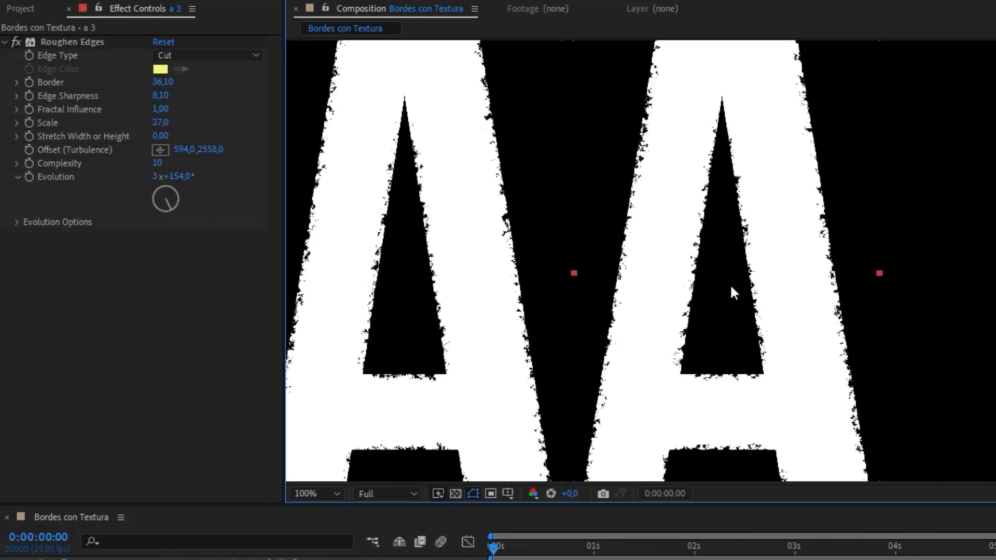
pyautogui.click(195, 56)
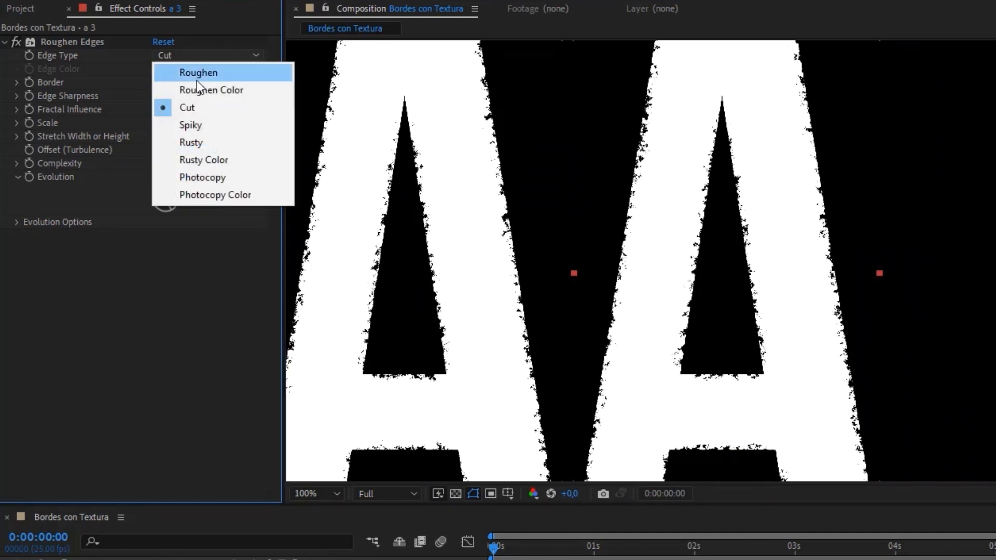
pyautogui.click(199, 126)
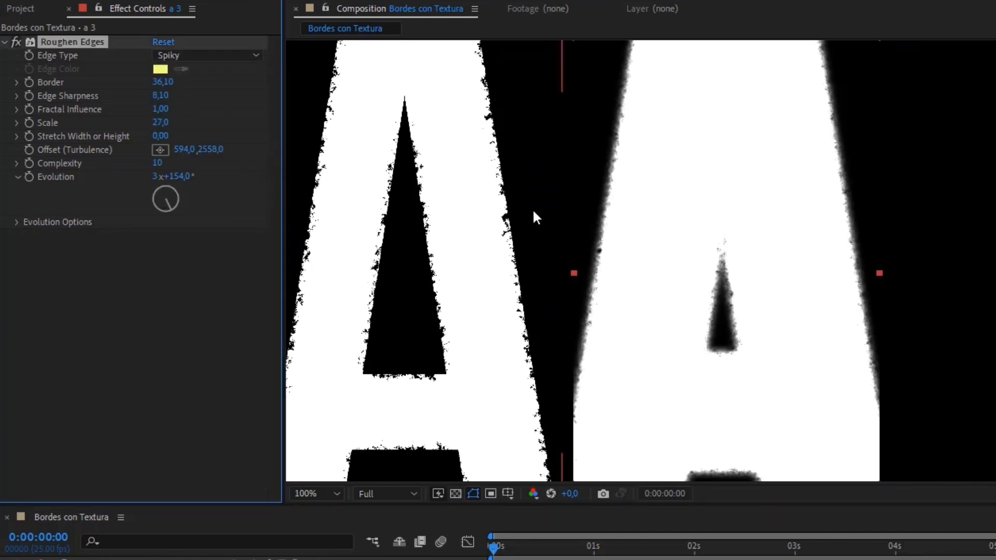
pyautogui.click(164, 44)
pyautogui.click(178, 55)
pyautogui.click(190, 124)
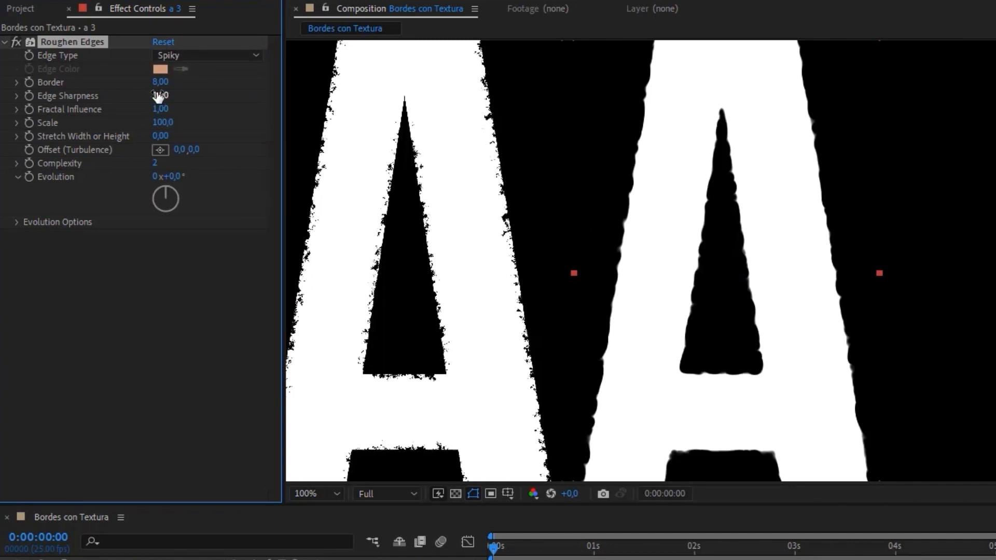
# - Raise the third letter's Border to 90,50 and inspect its spiky edges
pyautogui.moveTo(160, 82); pyautogui.dragTo(715, 223)
pyautogui.scroll(1, 719, 223)
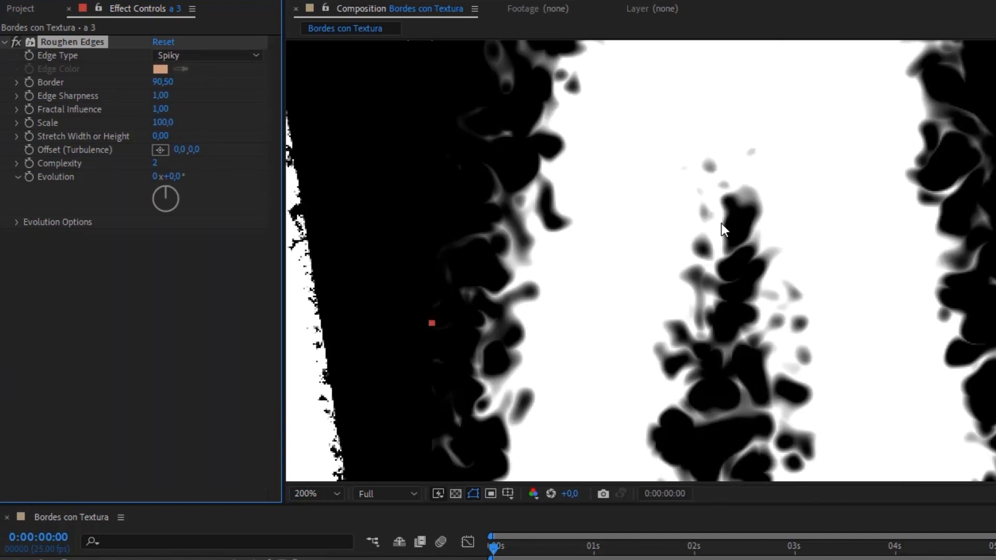
pyautogui.scroll(-1, 729, 246)
pyautogui.scroll(-1, 728, 251)
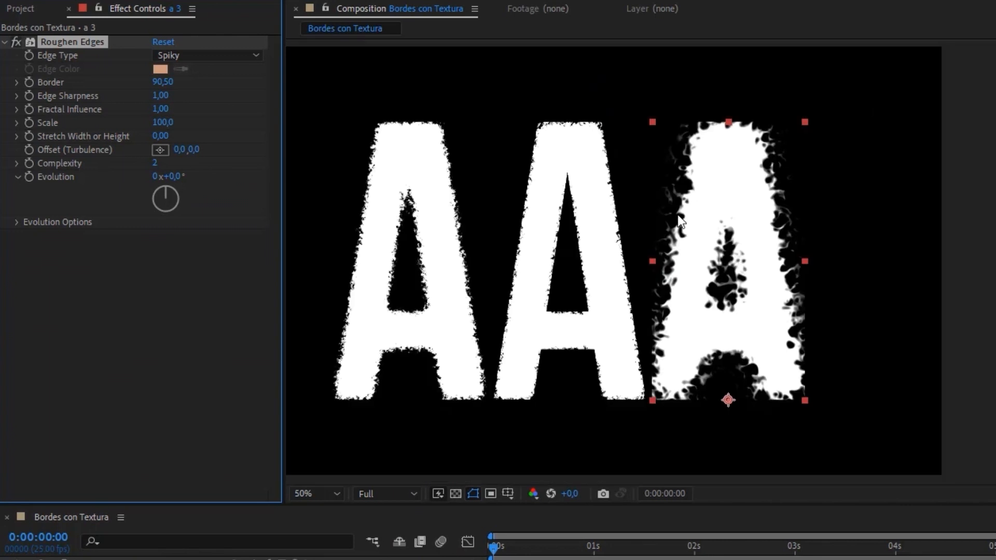
pyautogui.scroll(1, 727, 267)
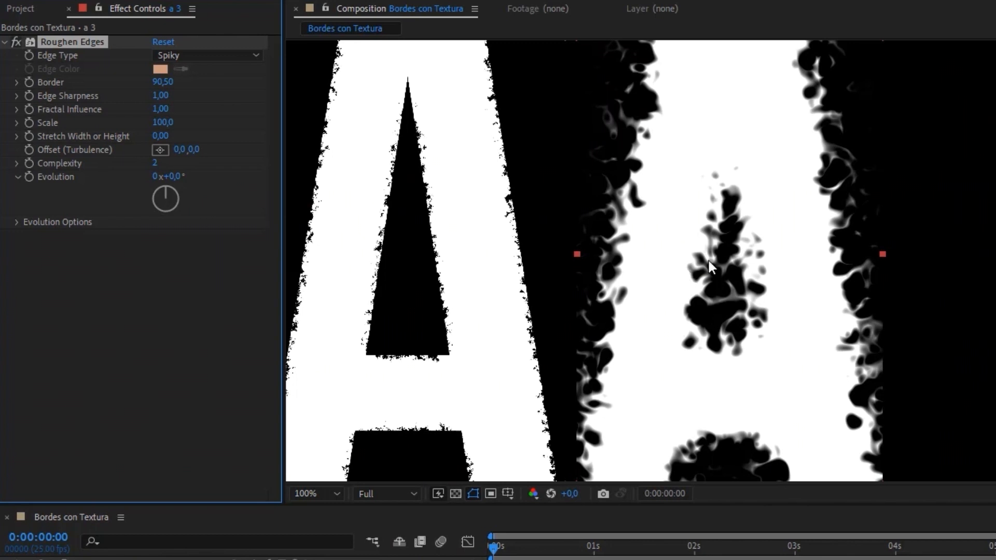
# - Change the third letter's Edge Type to Rusty and bring all three letters into view
pyautogui.click(207, 55)
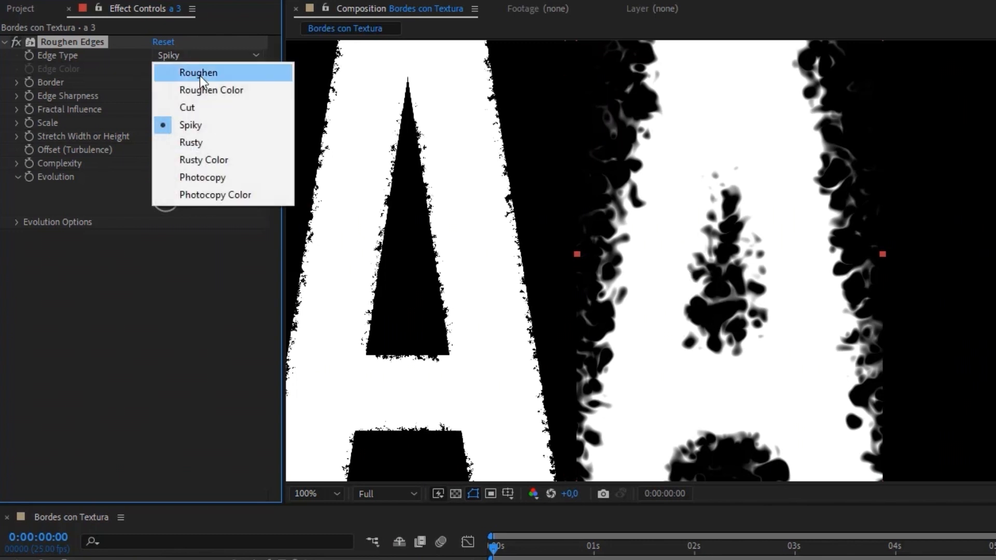
pyautogui.click(224, 141)
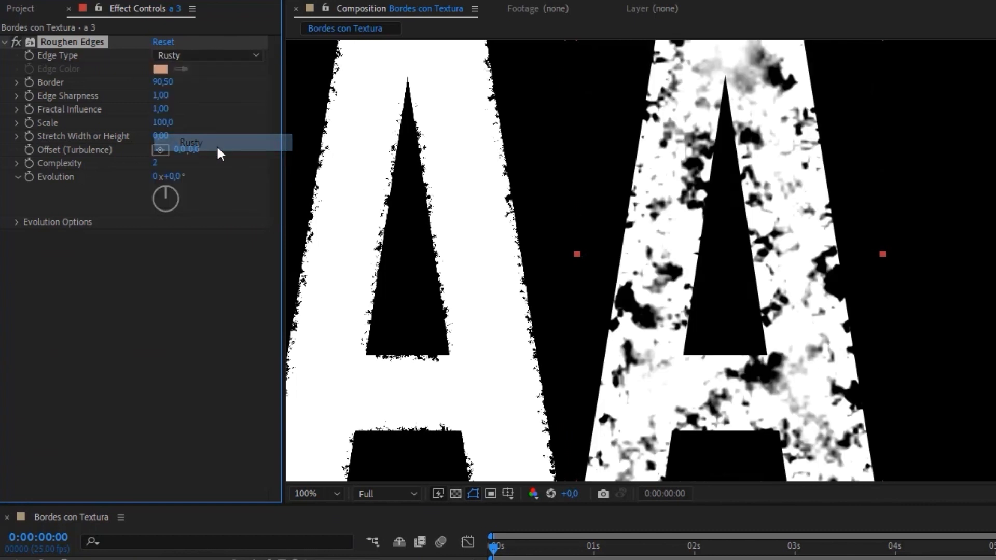
pyautogui.scroll(-1, 685, 228)
pyautogui.moveTo(612, 233); pyautogui.dragTo(689, 240)
# - Compare the Roughen, Cut and Rusty letters, examining the worn texture inside the third letter up close
pyautogui.click(477, 180)
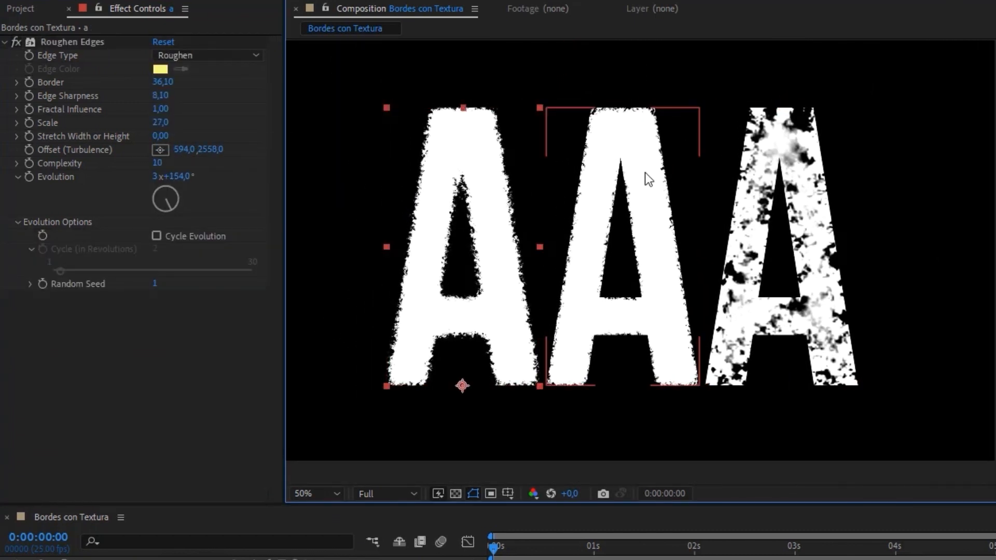
pyautogui.click(645, 172)
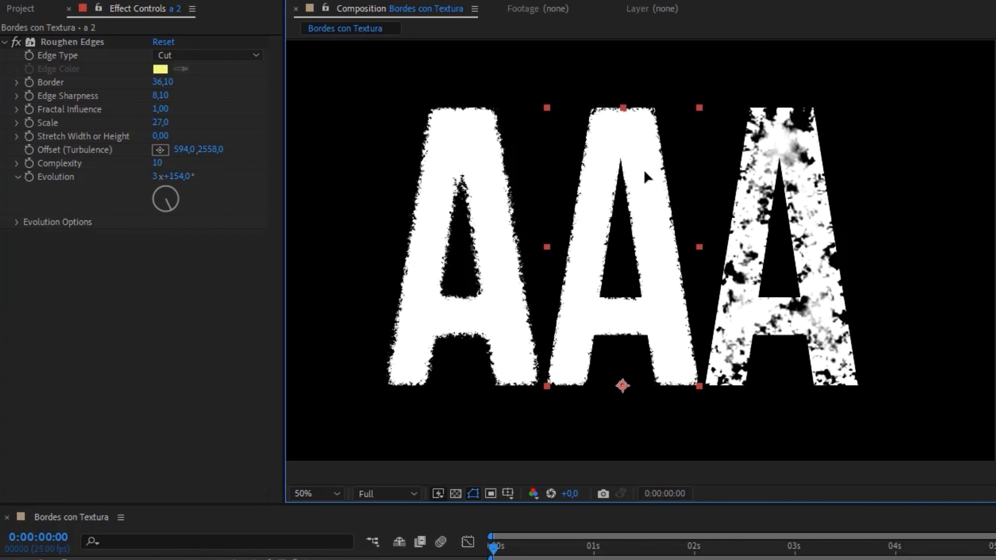
pyautogui.click(798, 239)
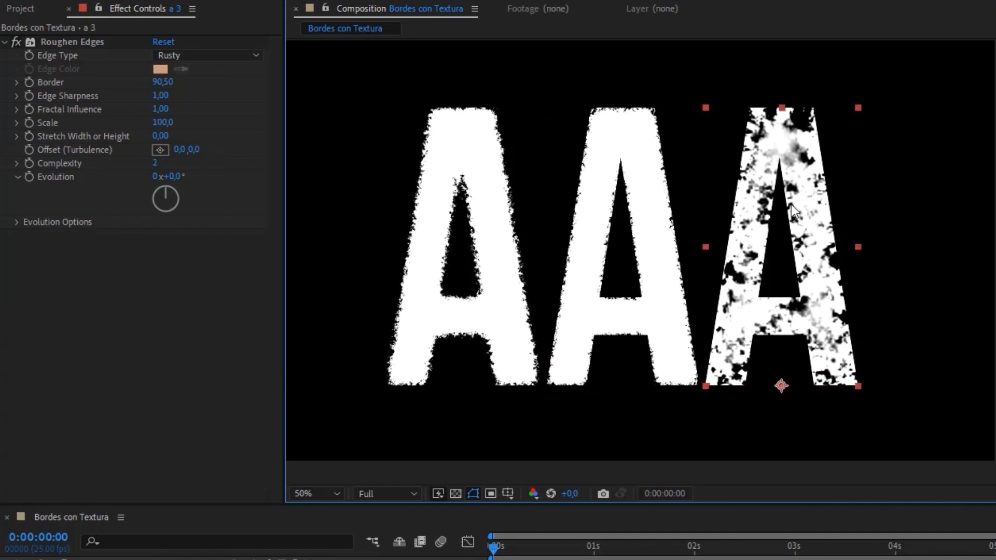
pyautogui.scroll(2, 806, 205)
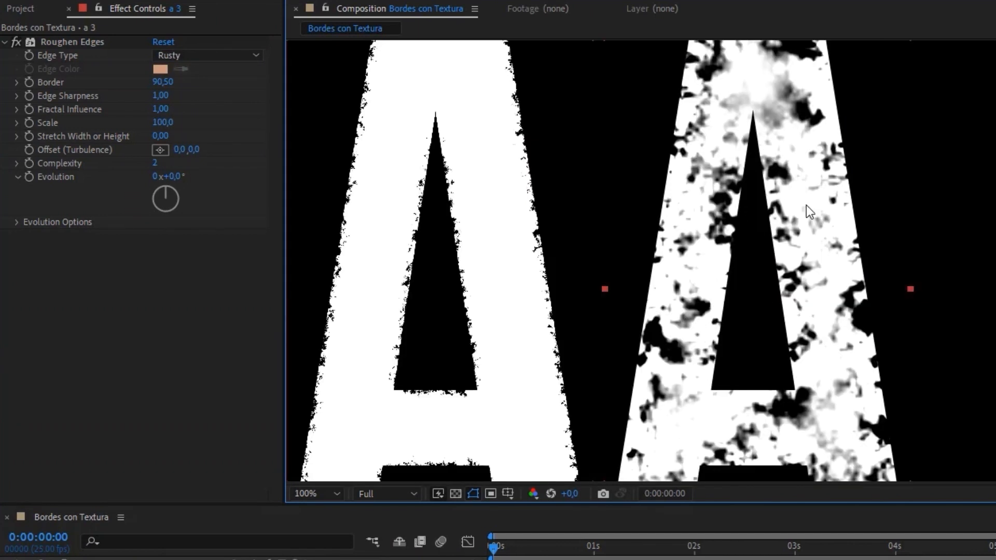
pyautogui.scroll(-2, 806, 205)
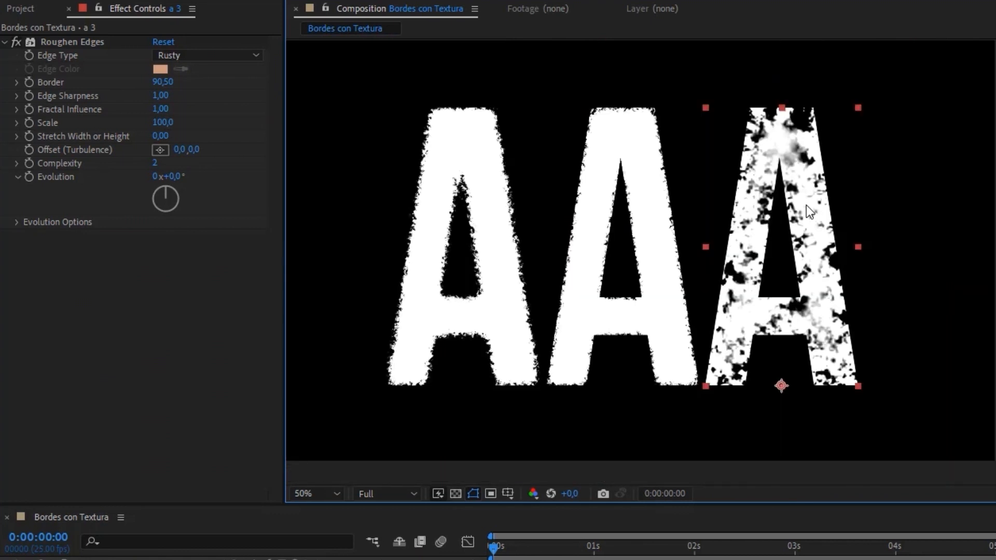
pyautogui.scroll(2, 796, 210)
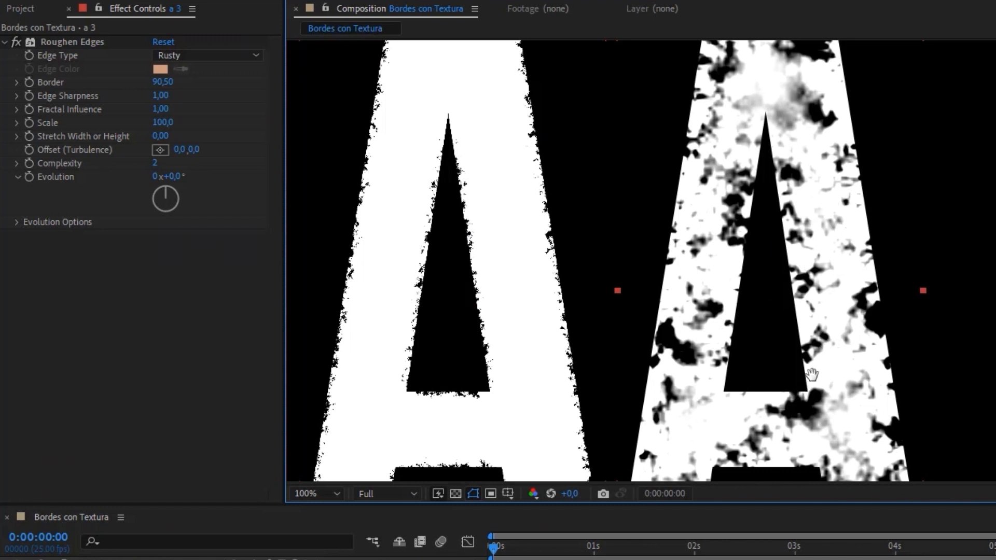
pyautogui.moveTo(811, 373); pyautogui.dragTo(830, 331)
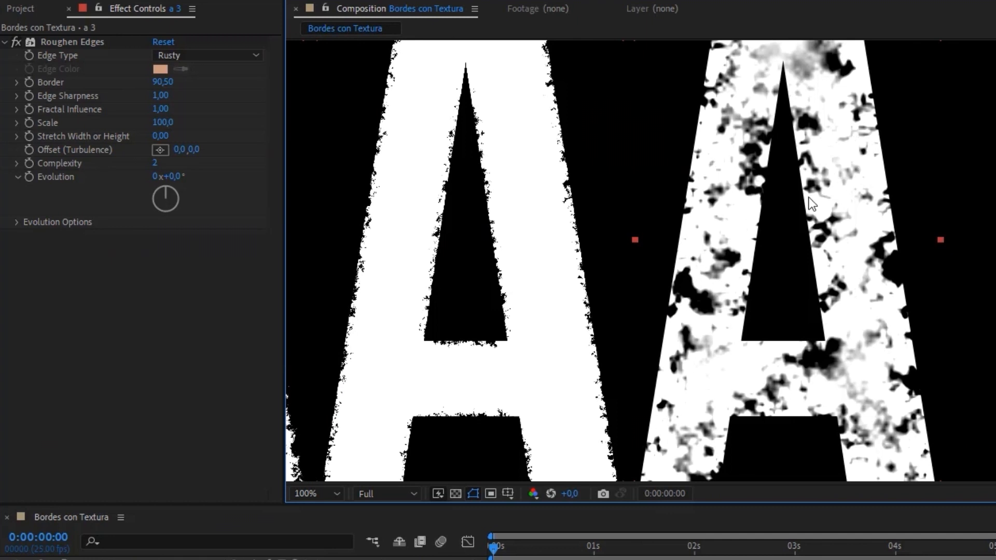
pyautogui.scroll(-2, 808, 197)
pyautogui.click(516, 180)
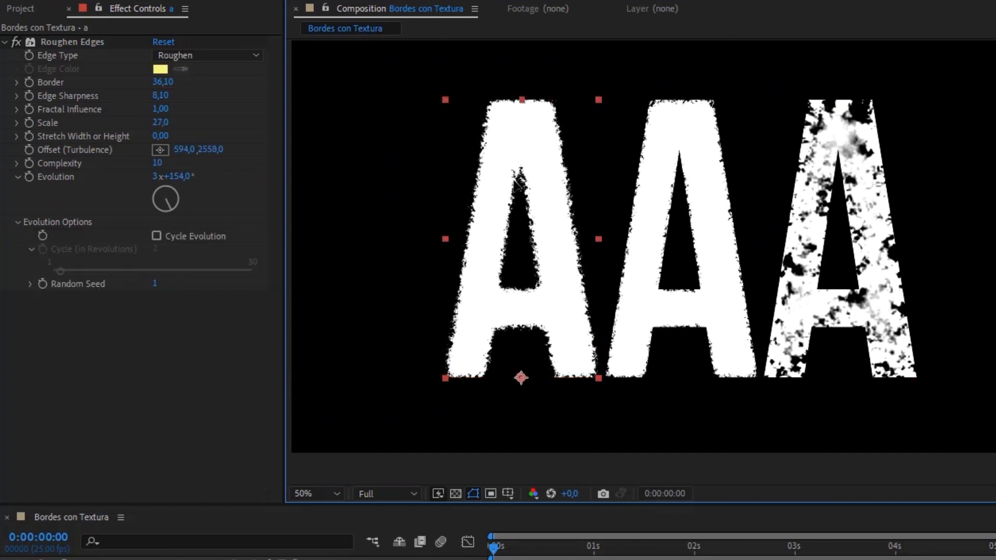
pyautogui.click(646, 155)
# - Set the third letter's Edge Type to Rusty Color
pyautogui.click(858, 186)
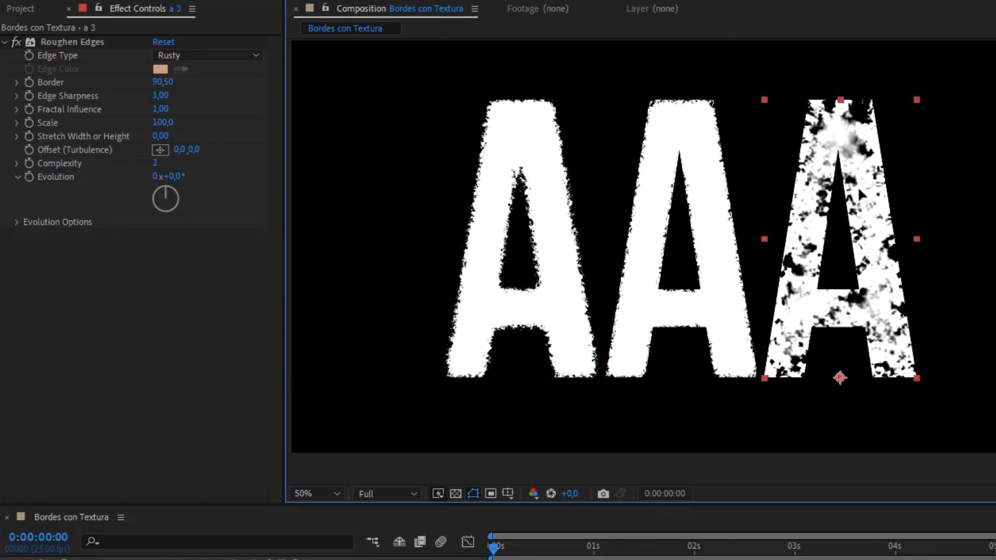
pyautogui.click(228, 57)
pyautogui.click(216, 161)
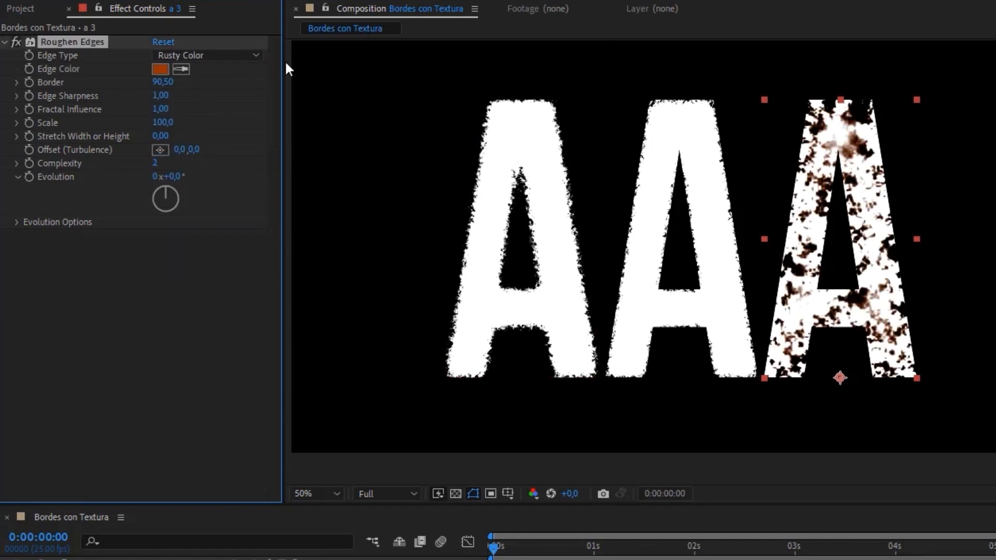
# - Reset the third letter's Roughen Edges effect and set its Edge Type to Photocopy
pyautogui.click(219, 54)
pyautogui.click(268, 174)
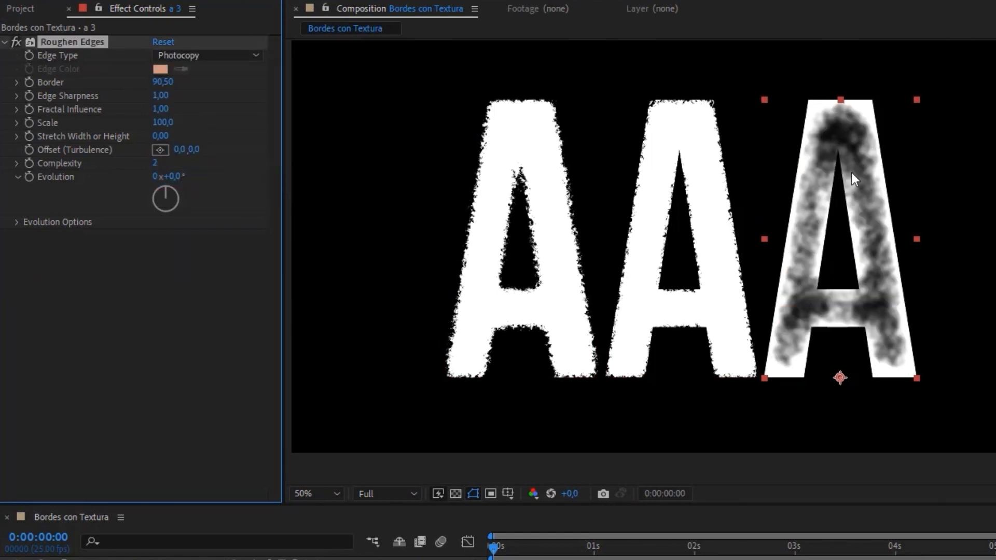
pyautogui.click(165, 42)
pyautogui.click(175, 52)
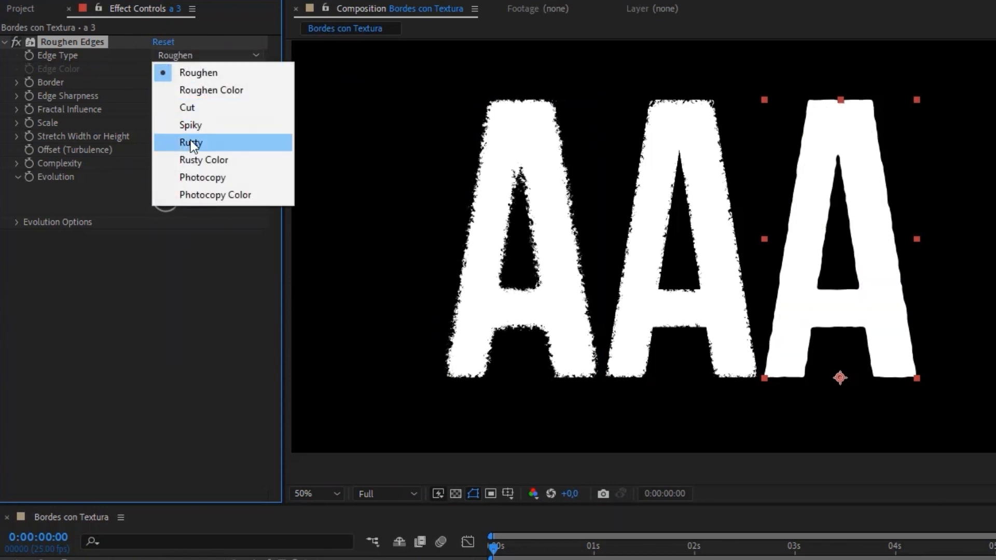
pyautogui.click(188, 175)
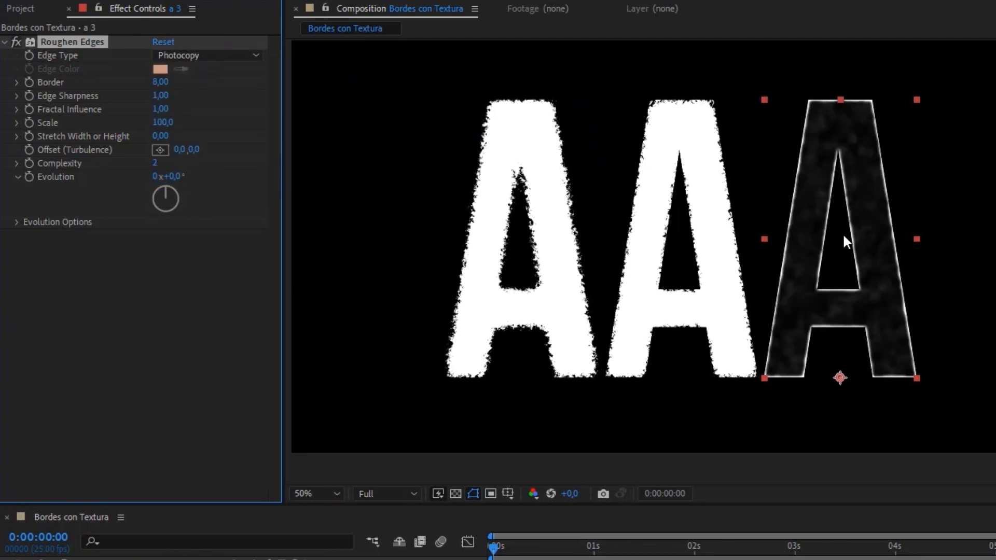
# - Lower the third letter's Border to 4,00 and inspect its photocopy outline next to the other letters
pyautogui.scroll(2, 842, 233)
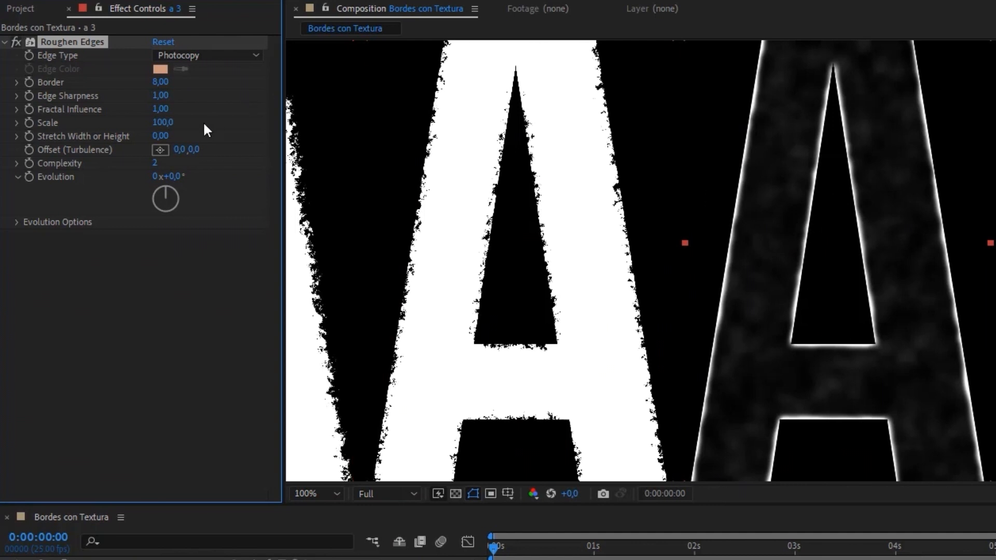
pyautogui.moveTo(166, 84); pyautogui.dragTo(137, 83)
pyautogui.scroll(-2, 839, 310)
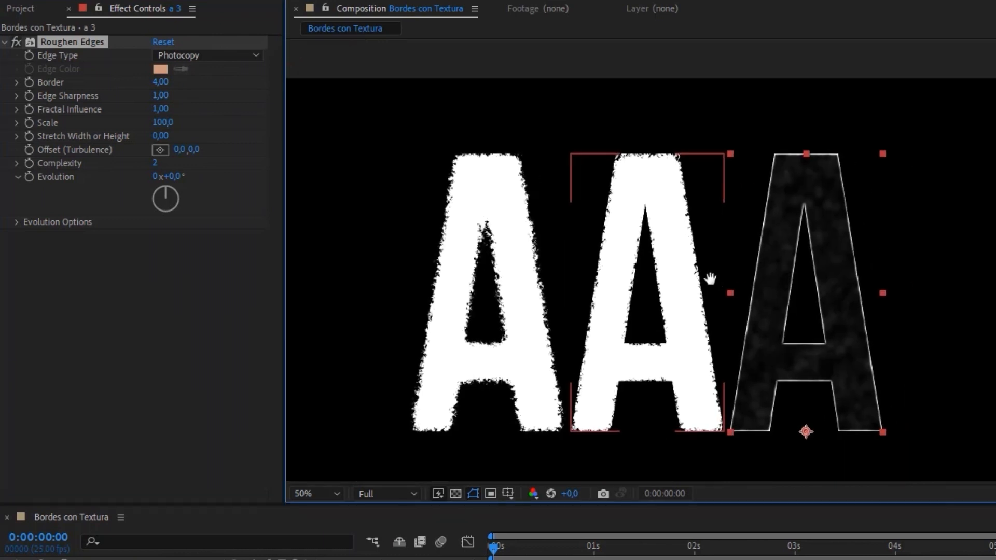
# - Set the third letter's Edge Type to Rusty and compare its effect settings with those of the other two letters
pyautogui.click(217, 55)
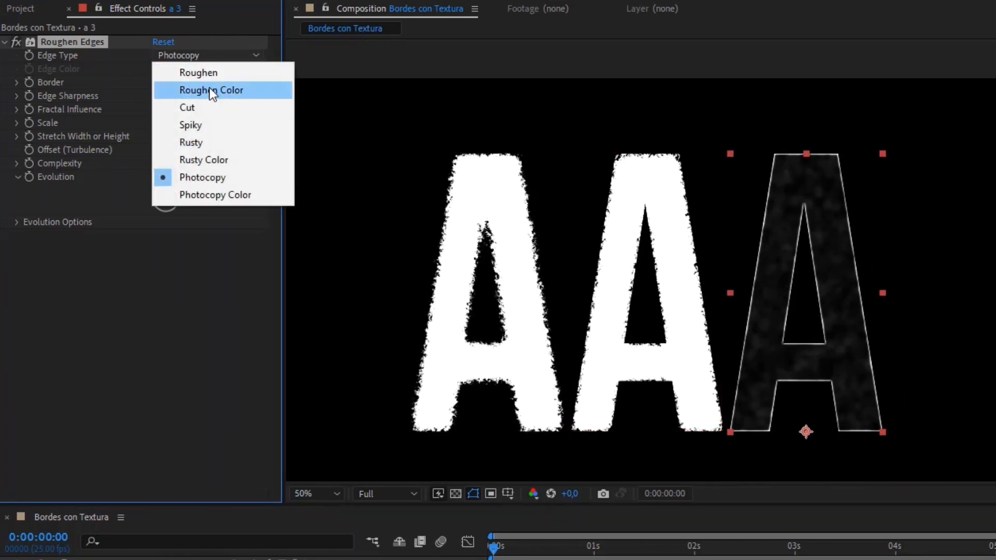
pyautogui.click(201, 141)
pyautogui.click(533, 232)
pyautogui.click(668, 228)
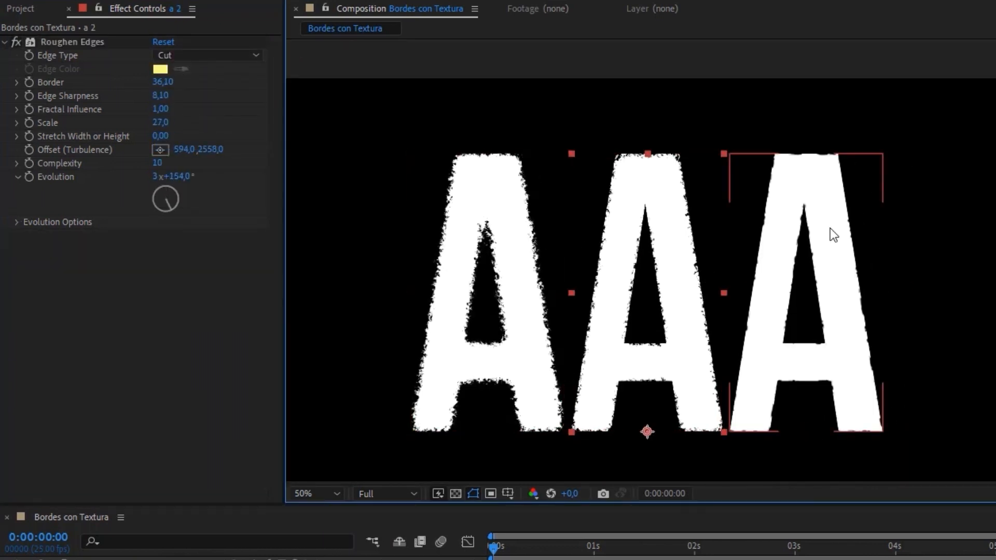
pyautogui.click(830, 229)
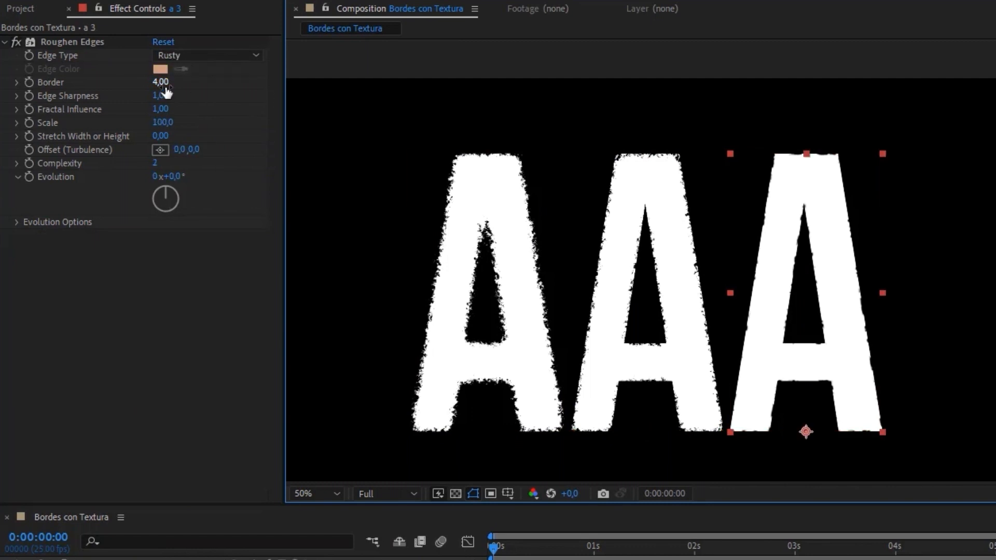
# - Raise the third letter's Border to 50,30 and its Complexity to 10
pyautogui.moveTo(162, 83); pyautogui.dragTo(533, 88)
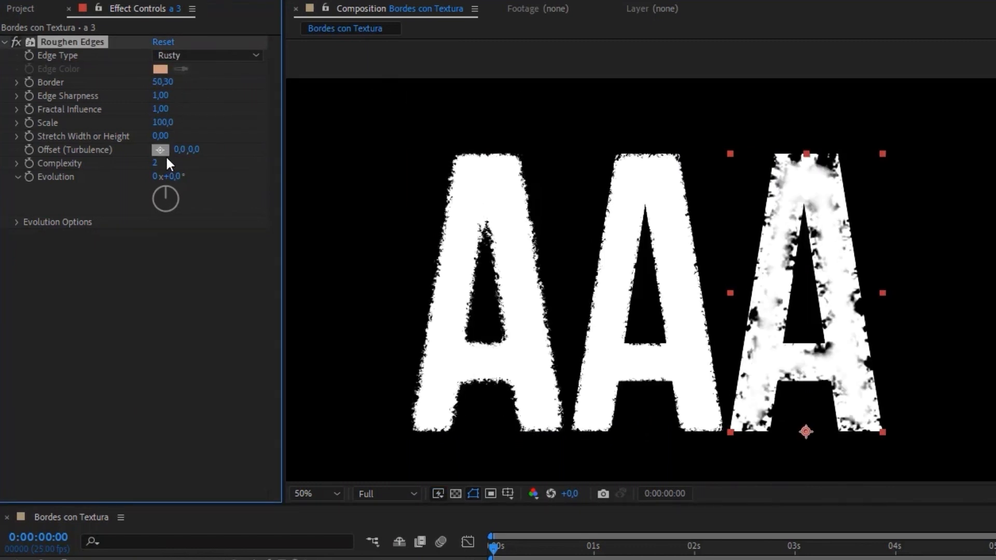
pyautogui.moveTo(156, 162); pyautogui.dragTo(280, 164)
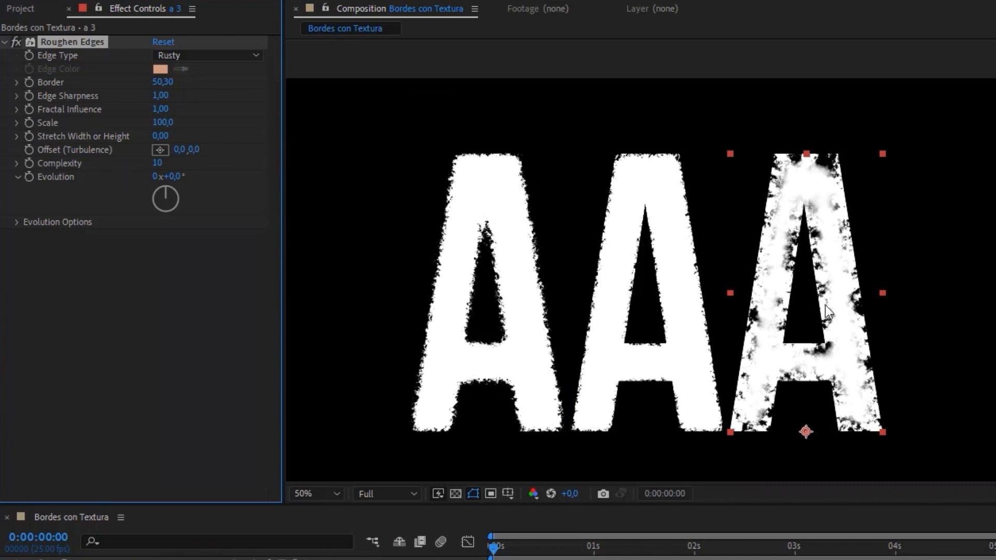
pyautogui.moveTo(826, 305); pyautogui.dragTo(849, 289)
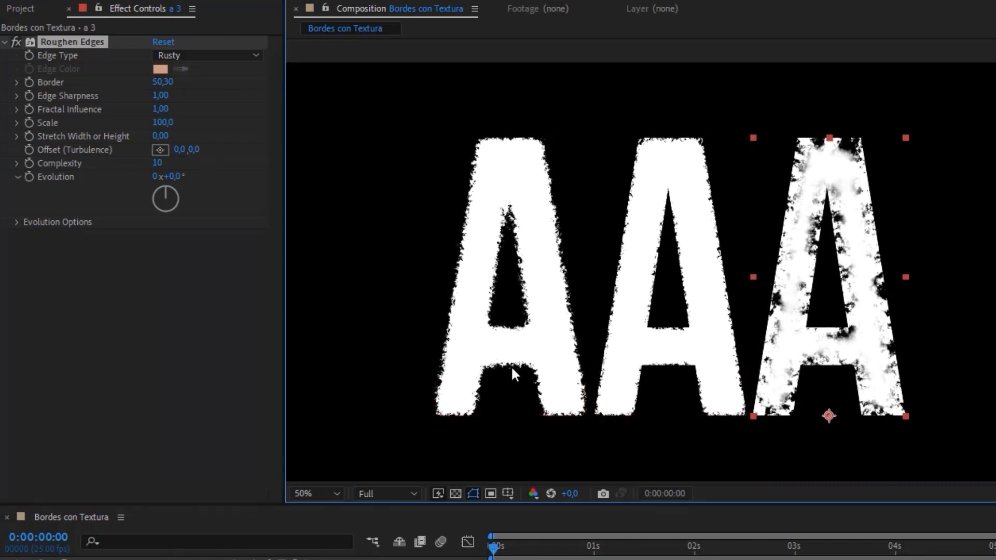
# - Delete the second and third letters, keeping only the first letter with the Roughen edge type
pyautogui.click(634, 278)
pyautogui.keyDown('shift'); pyautogui.click(811, 285); pyautogui.keyUp('shift')
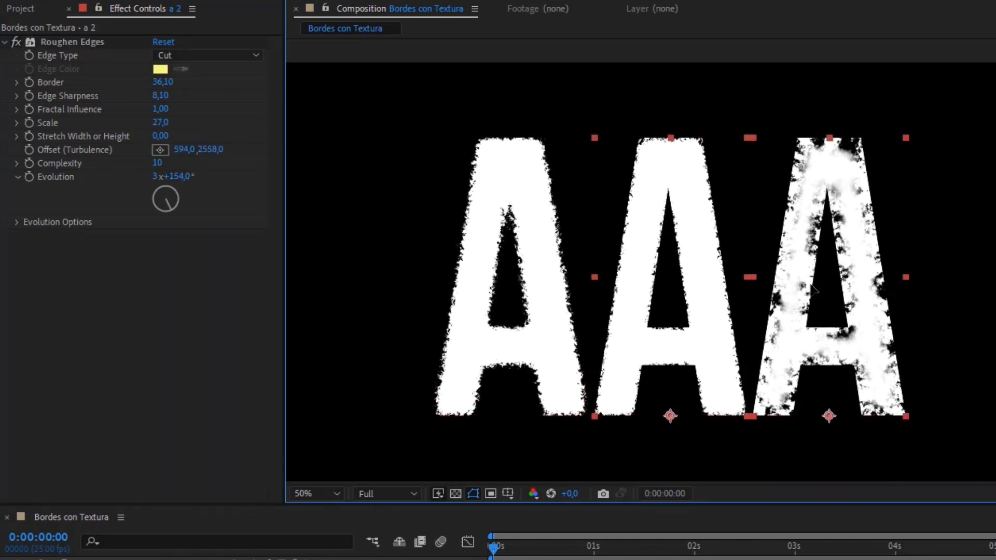
pyautogui.press('Delete')
# - Enable an expression on the remaining letter's Roughen Edges Random Seed and show only the layer's expressions in the timeline
pyautogui.scroll(1, 463, 317)
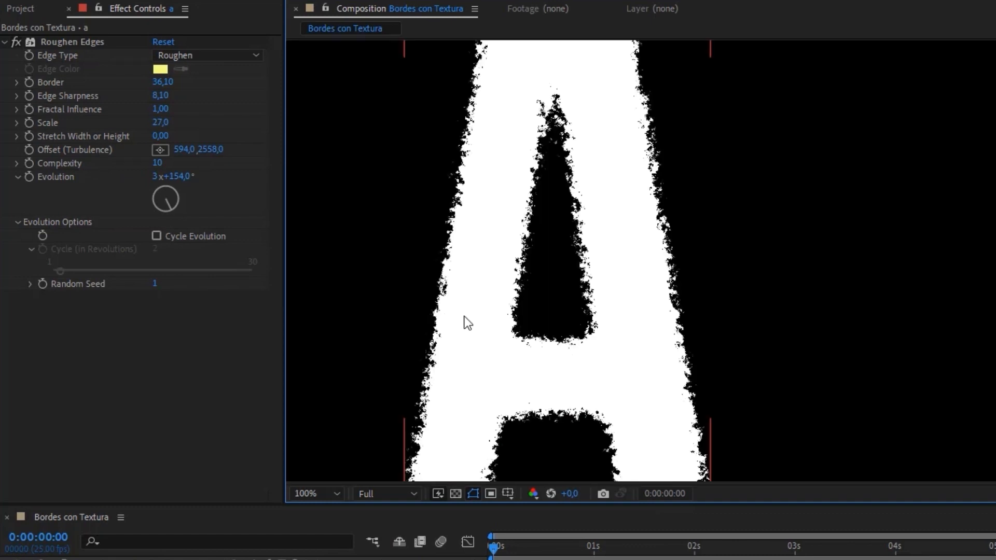
pyautogui.moveTo(464, 315); pyautogui.dragTo(584, 263)
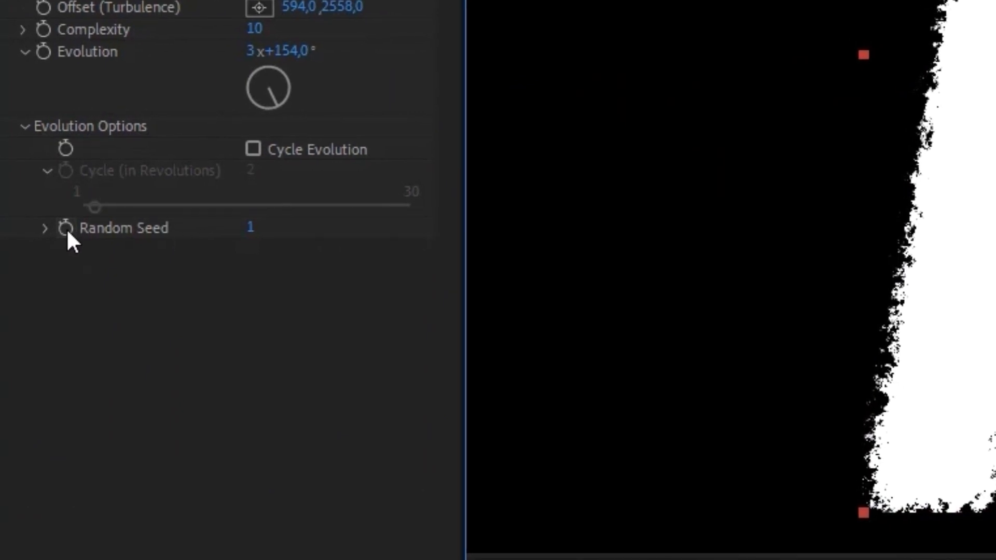
pyautogui.keyDown('alt'); pyautogui.click(65, 229); pyautogui.keyUp('alt')
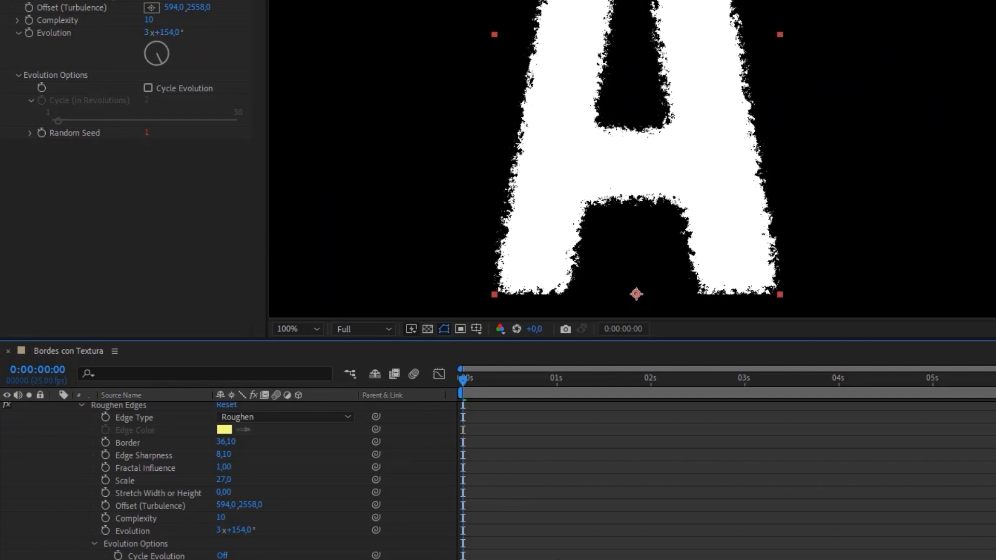
pyautogui.press('space')
pyautogui.scroll(2, 523, 464)
pyautogui.click(533, 412)
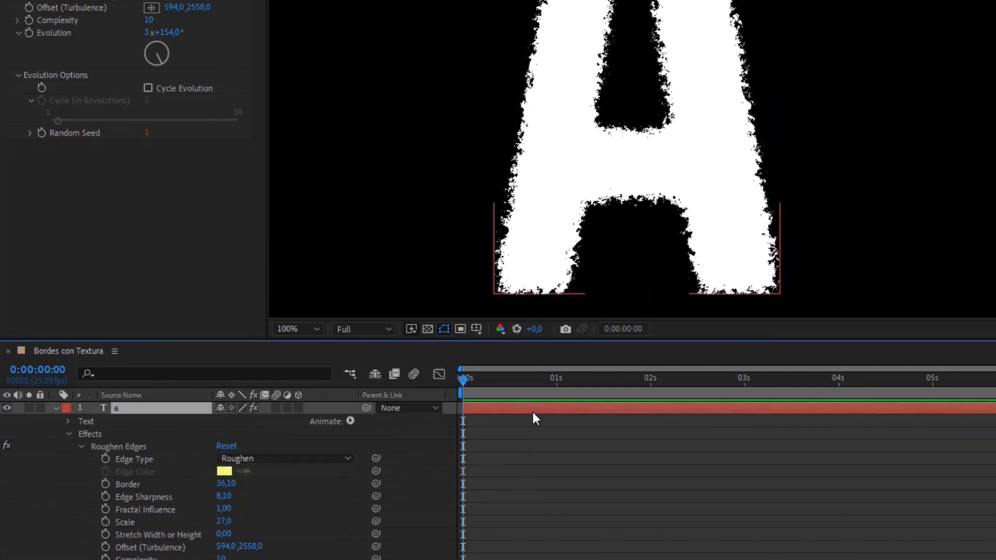
pyautogui.press('e')
pyautogui.press('e')
# - Set the Random Seed expression to time*1 and preview the edge animation
pyautogui.click(486, 455)
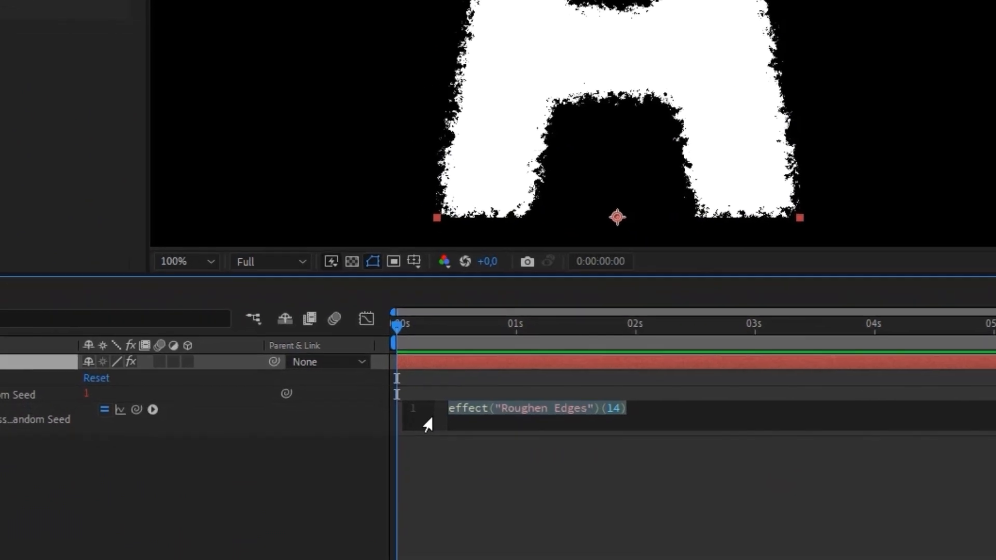
pyautogui.write('time')
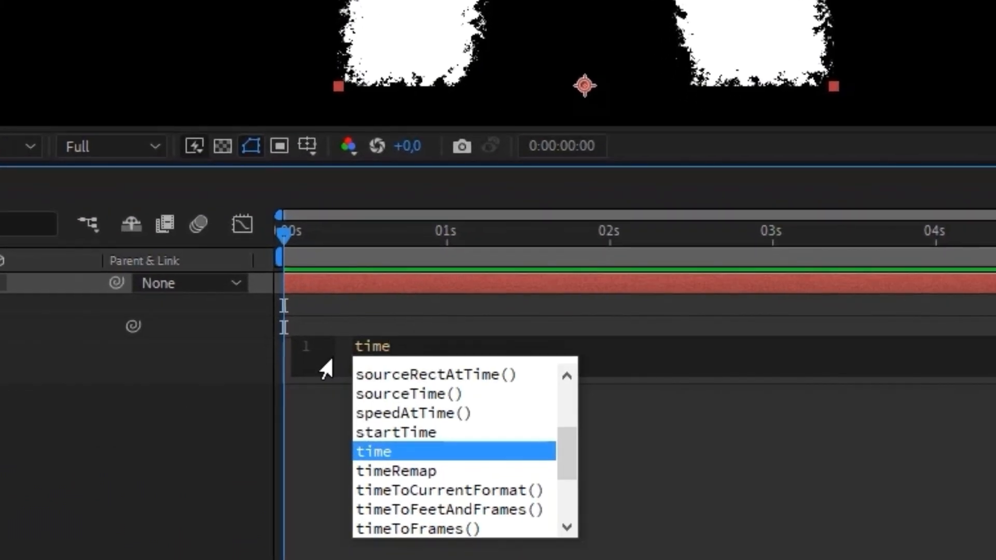
pyautogui.write('*')
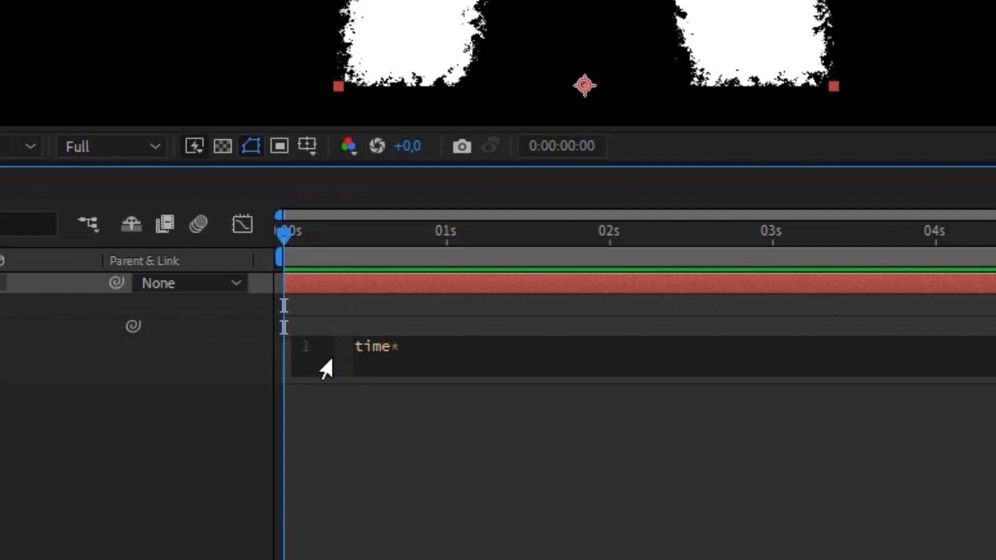
pyautogui.click(417, 425)
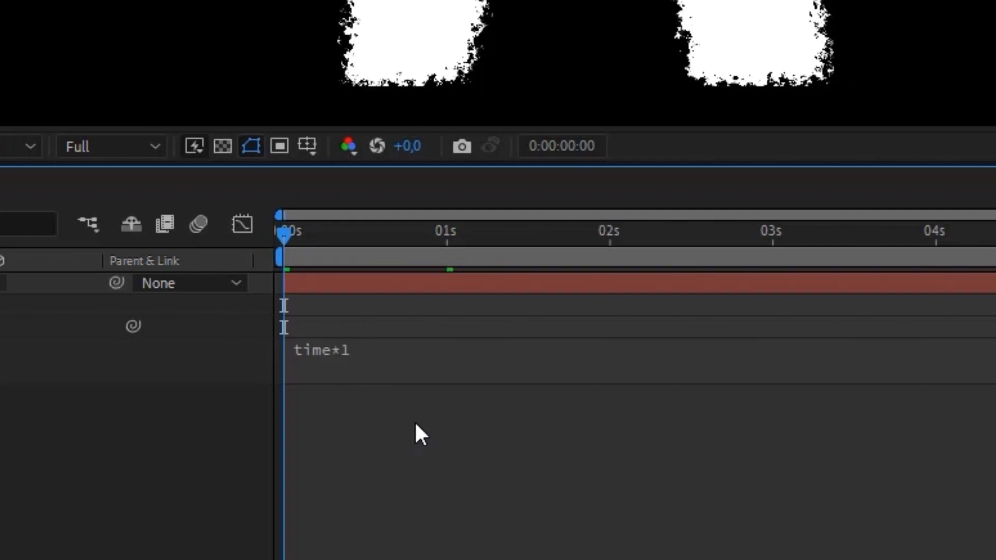
pyautogui.press('space')
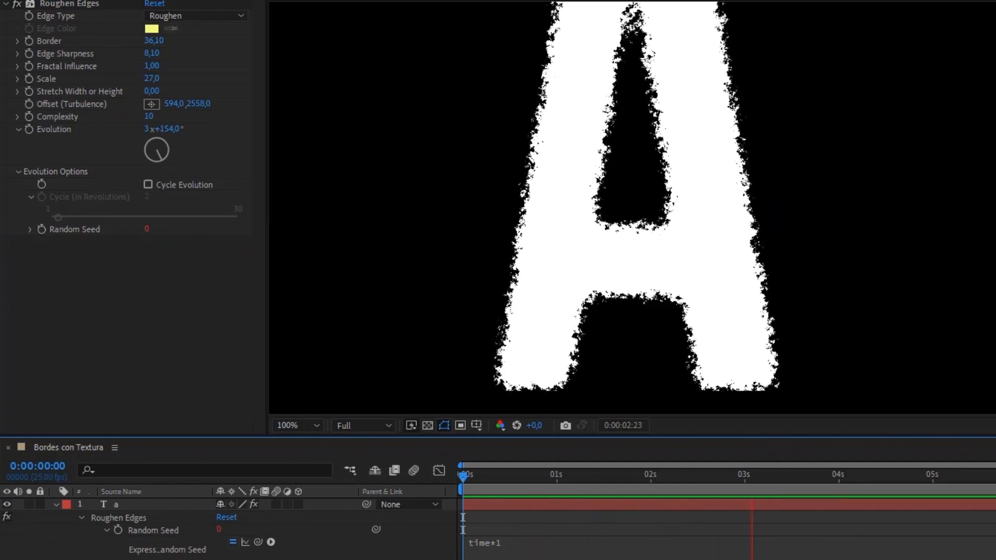
pyautogui.press('space')
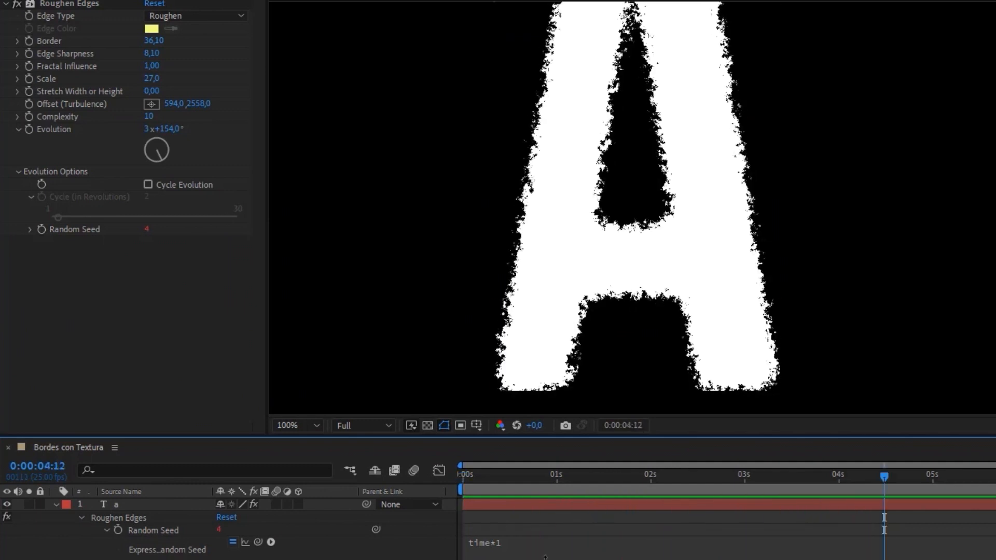
# - Change the Random Seed expression to time*4 and preview the whole letter fitted in the viewer
pyautogui.click(554, 540)
pyautogui.click(554, 539)
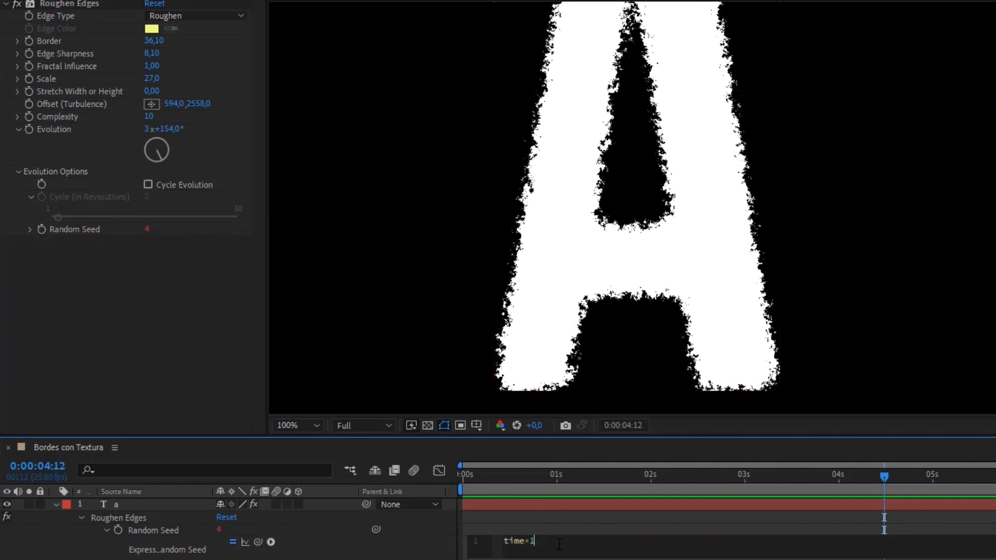
pyautogui.press('BackSpace')
pyautogui.write('4')
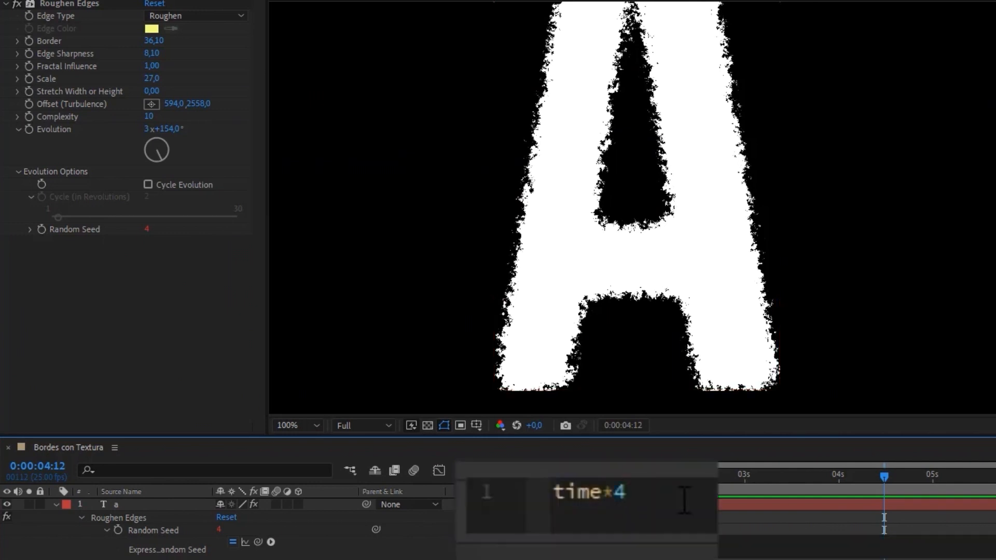
pyautogui.press('KP_Enter')
pyautogui.click(285, 426)
pyautogui.click(297, 525)
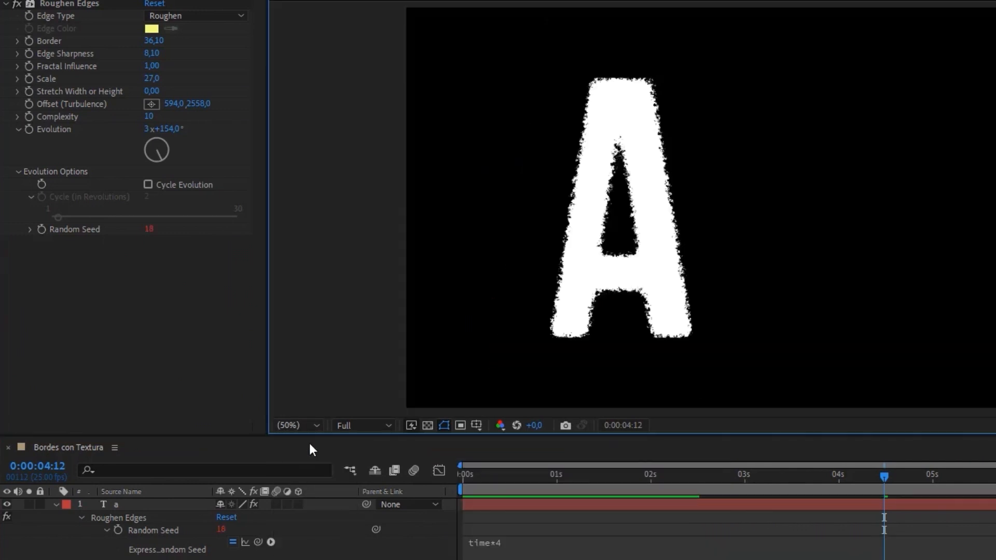
pyautogui.press('space')
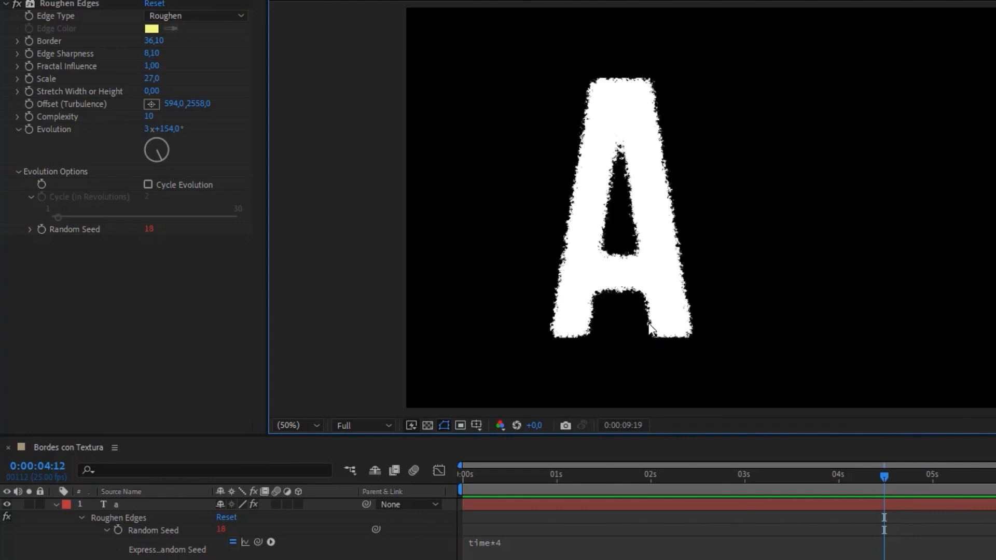
# - Change the Random Seed expression to time*10 and preview the animation from near the start of the composition
pyautogui.click(469, 474)
pyautogui.scroll(2, 601, 277)
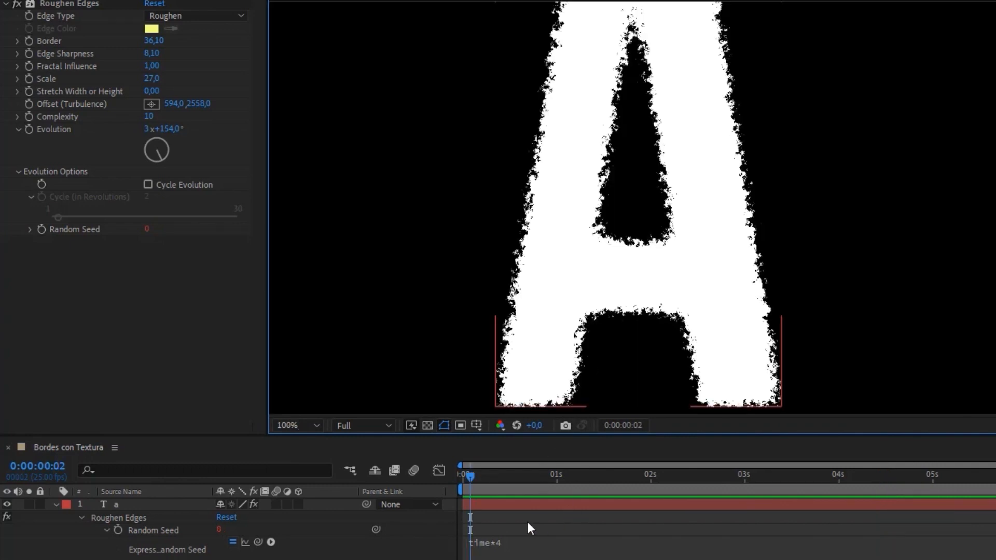
pyautogui.click(521, 539)
pyautogui.press('BackSpace')
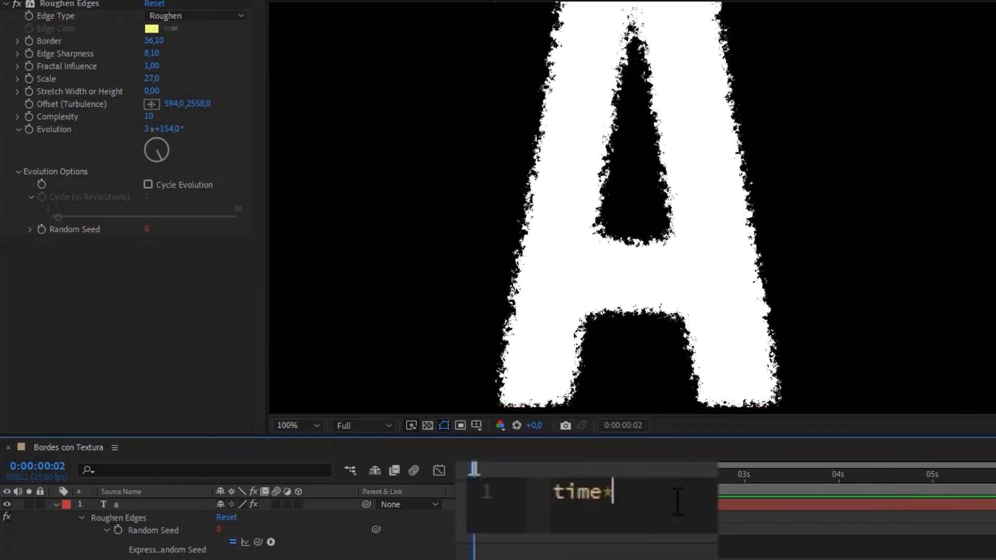
pyautogui.write('10')
pyautogui.press('KP_Enter')
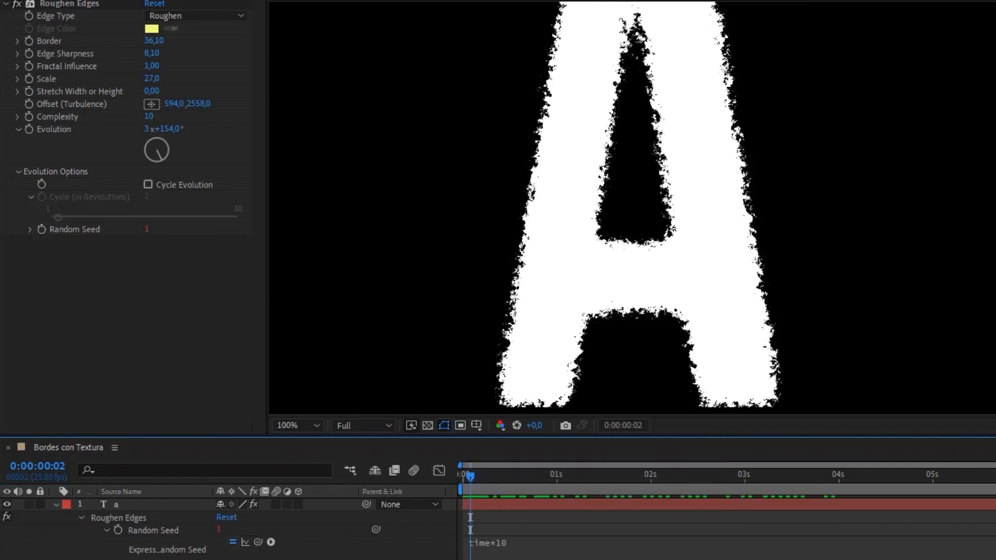
pyautogui.press('space')
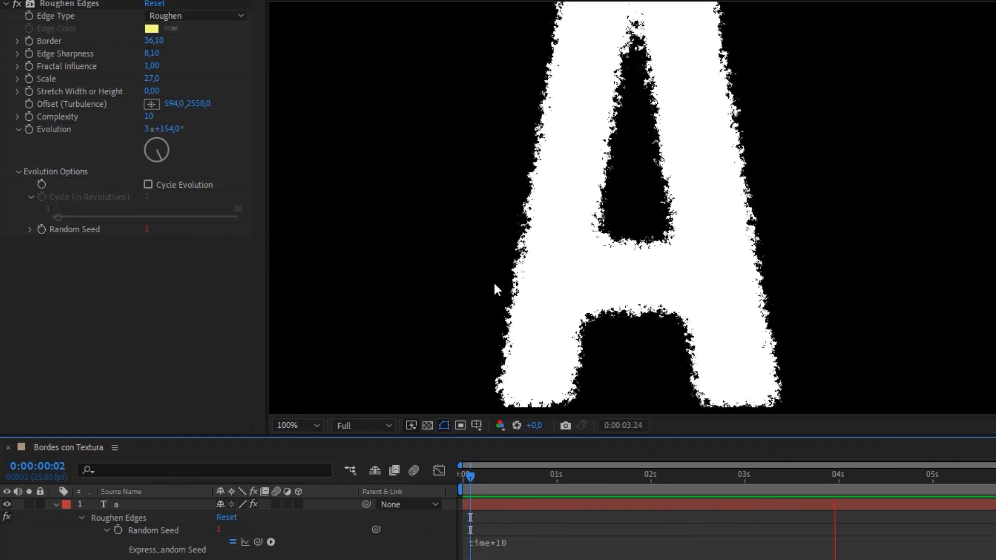
# - Lower the letter's Border to 14,30 and its Complexity to 1, and preview the smoother wobbling edges
pyautogui.click(554, 156)
pyautogui.moveTo(153, 40); pyautogui.dragTo(1, 47)
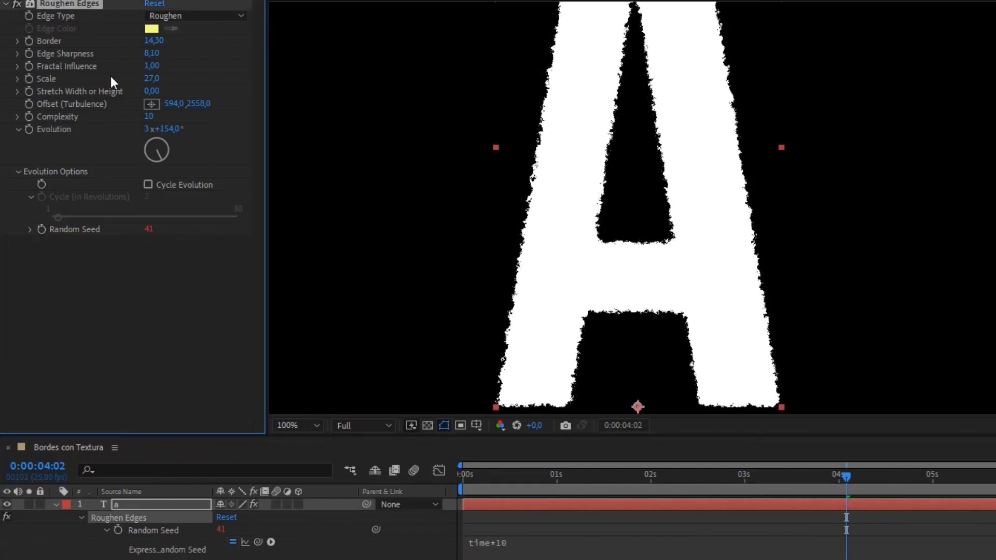
pyautogui.moveTo(152, 79)
pyautogui.mouseDown()
pyautogui.moveTo(137, 118)
pyautogui.moveTo(95, 118)
pyautogui.mouseUp()
pyautogui.press('space')
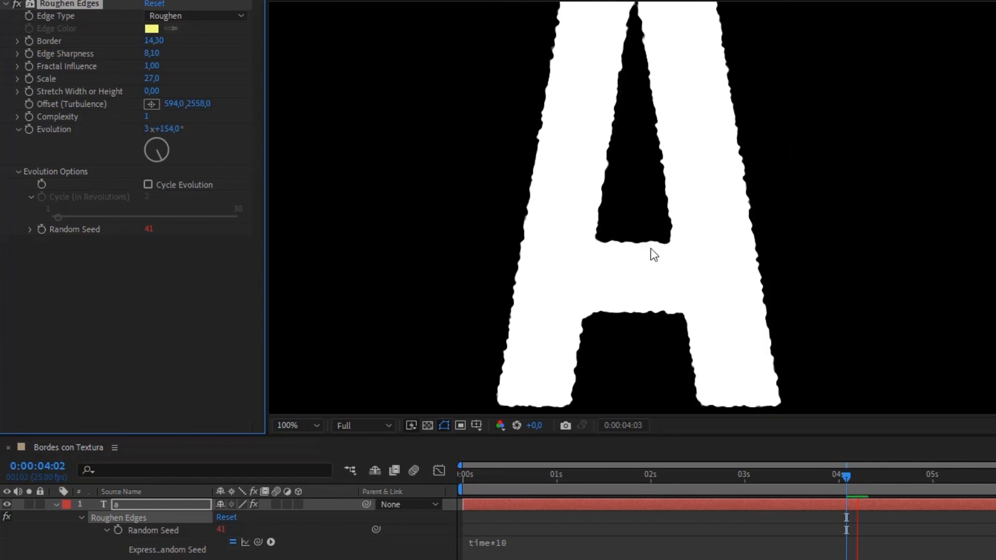
pyautogui.press('space')
# - Fit the composition in the viewer and replace the letter A with the word "texto"
pyautogui.click(313, 425)
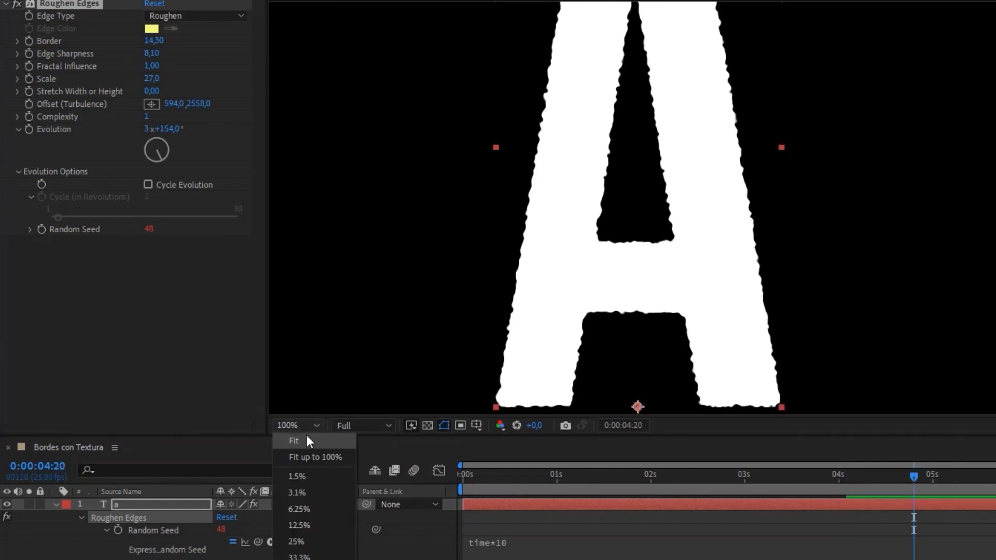
pyautogui.click(306, 437)
pyautogui.doubleClick(615, 204)
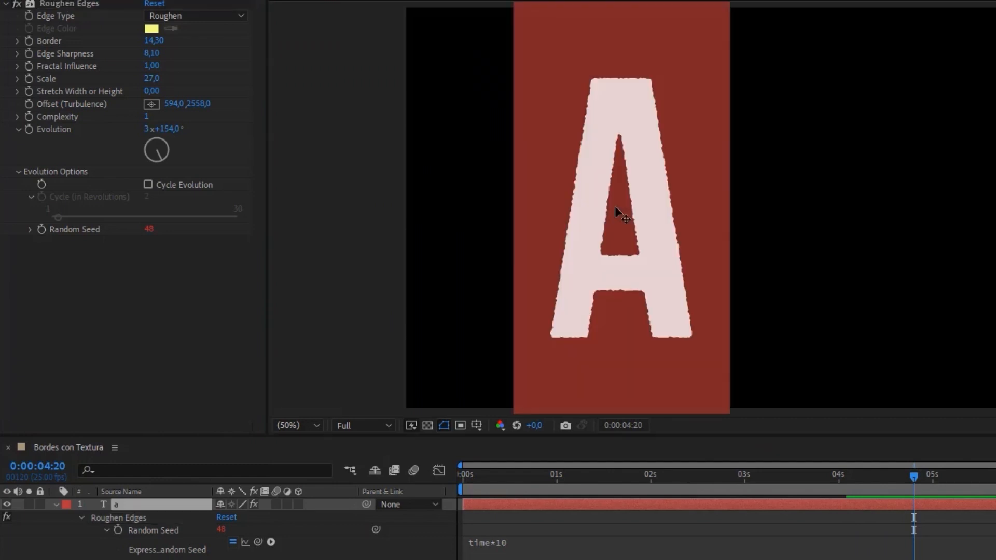
pyautogui.write('texto')
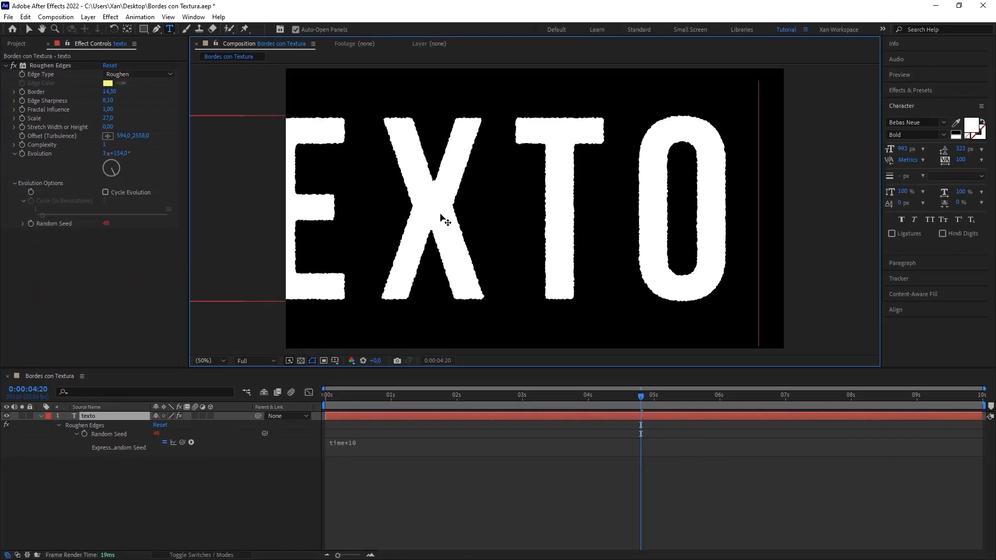
# - Reduce the word's font size to 526 px and centre the text layer horizontally and vertically in the composition
pyautogui.click(400, 504)
pyautogui.click(421, 417)
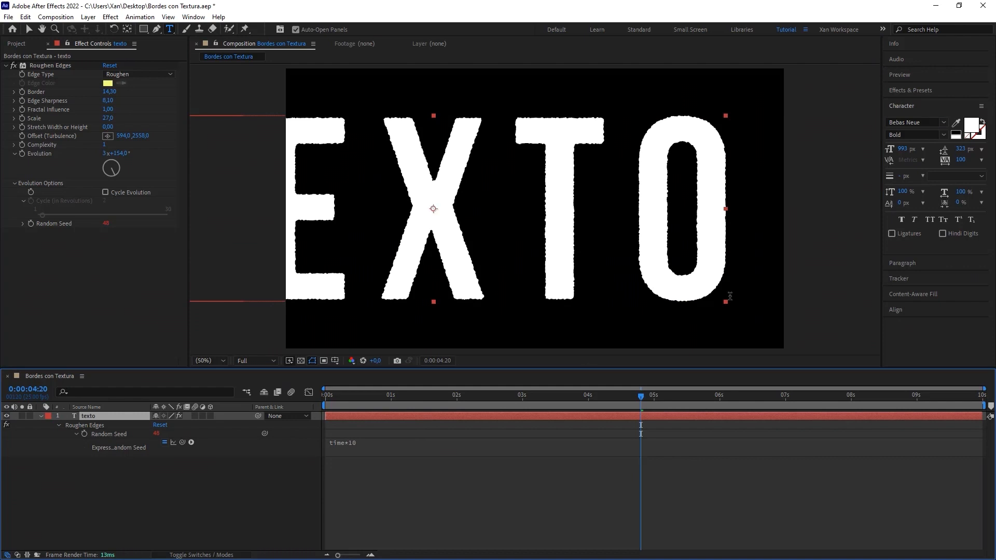
pyautogui.hotkey('ctrl', 'Home')
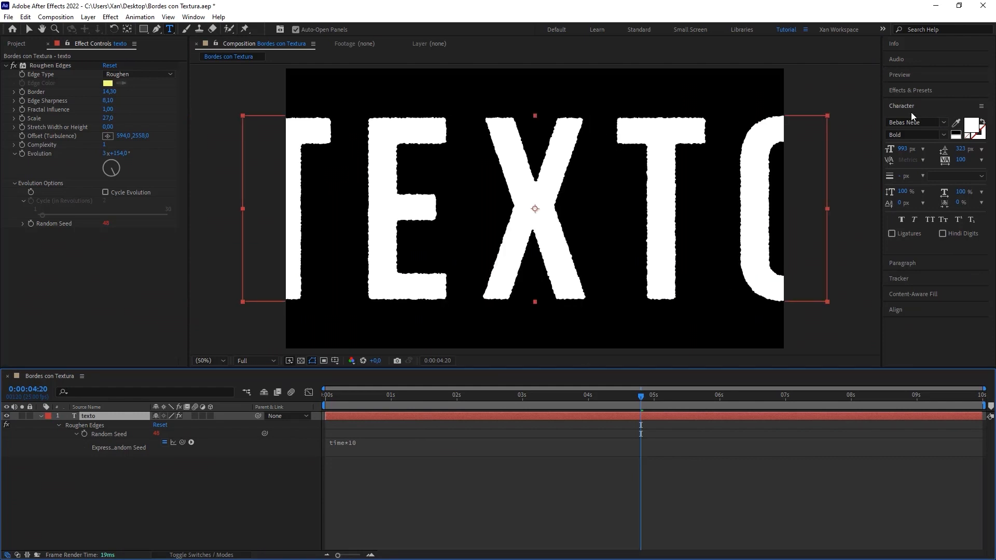
pyautogui.moveTo(895, 148); pyautogui.dragTo(659, 151)
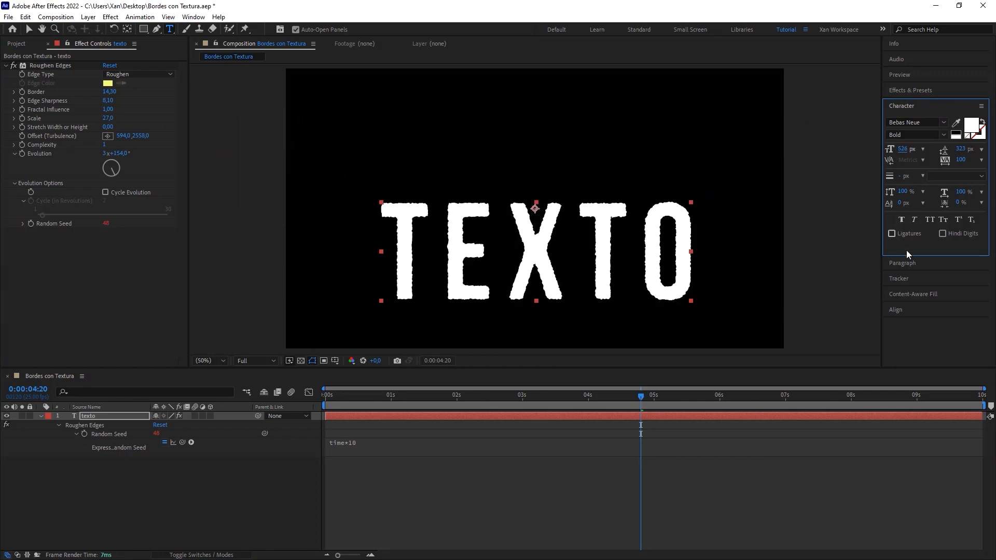
pyautogui.click(902, 311)
pyautogui.click(965, 196)
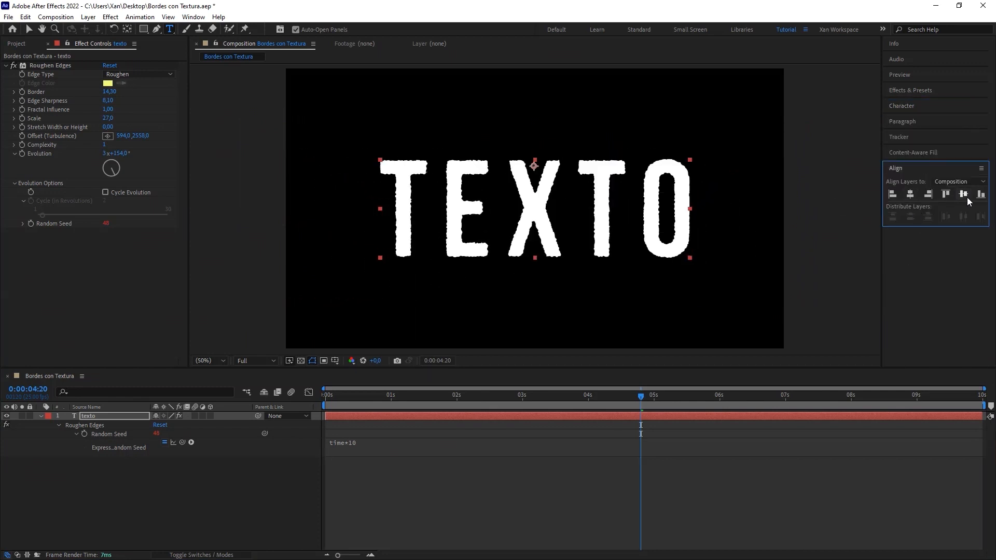
# - Preview the animated word from the start of the composition, first in full and then magnified to 100%
pyautogui.moveTo(397, 394); pyautogui.dragTo(325, 394)
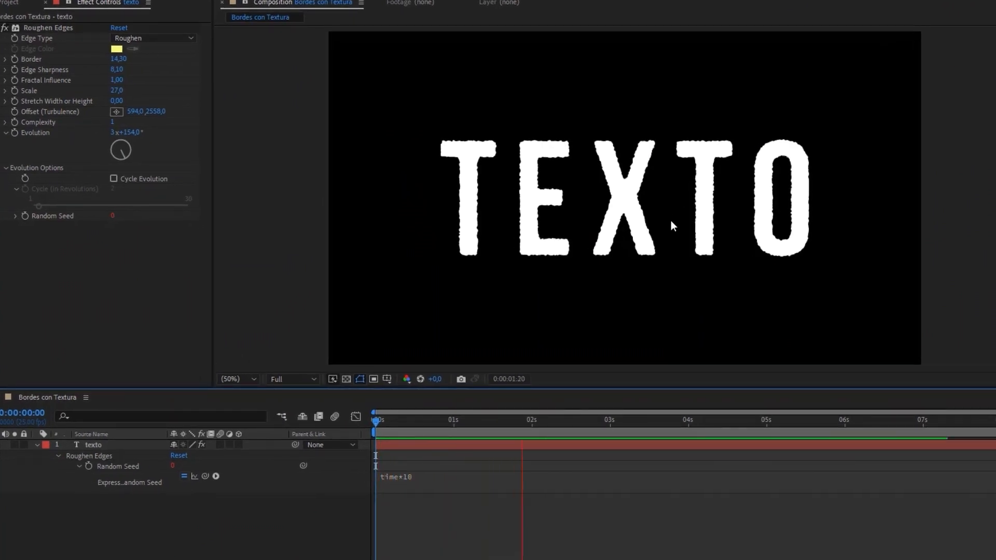
pyautogui.press('space')
pyautogui.scroll(1, 670, 220)
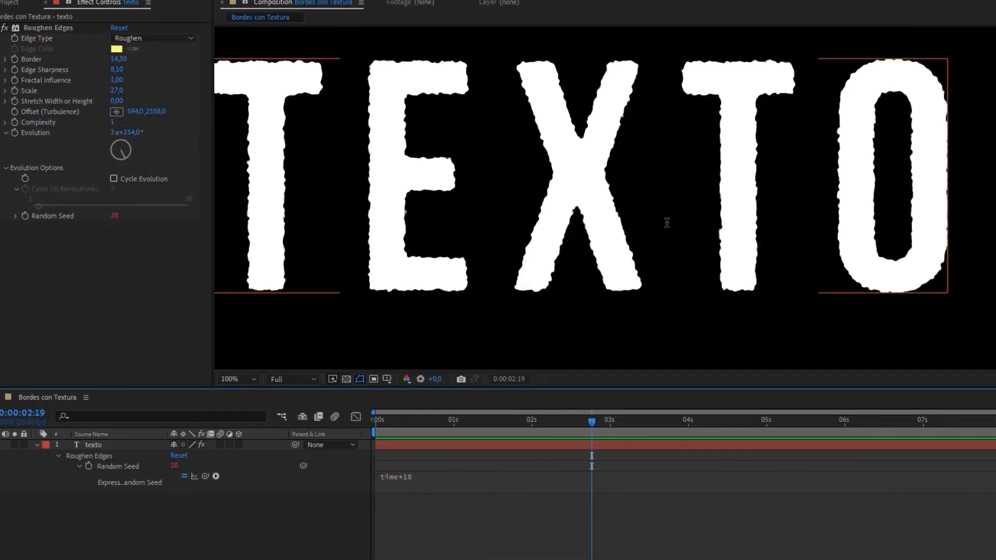
pyautogui.moveTo(661, 222); pyautogui.dragTo(681, 236)
pyautogui.press('space')
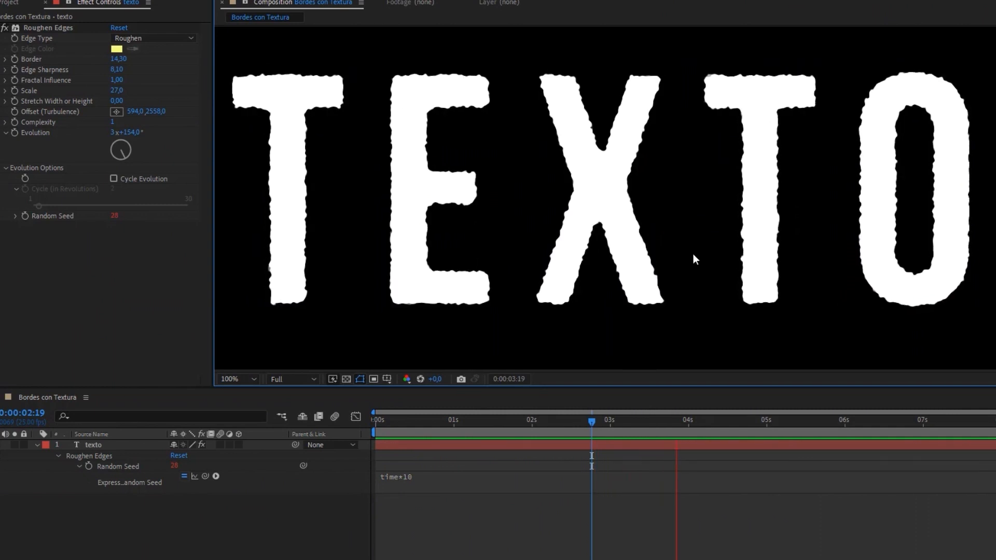
# - Turn Roughen Edges off and back on for the word during playback to compare clean and textured edges
pyautogui.click(5, 29)
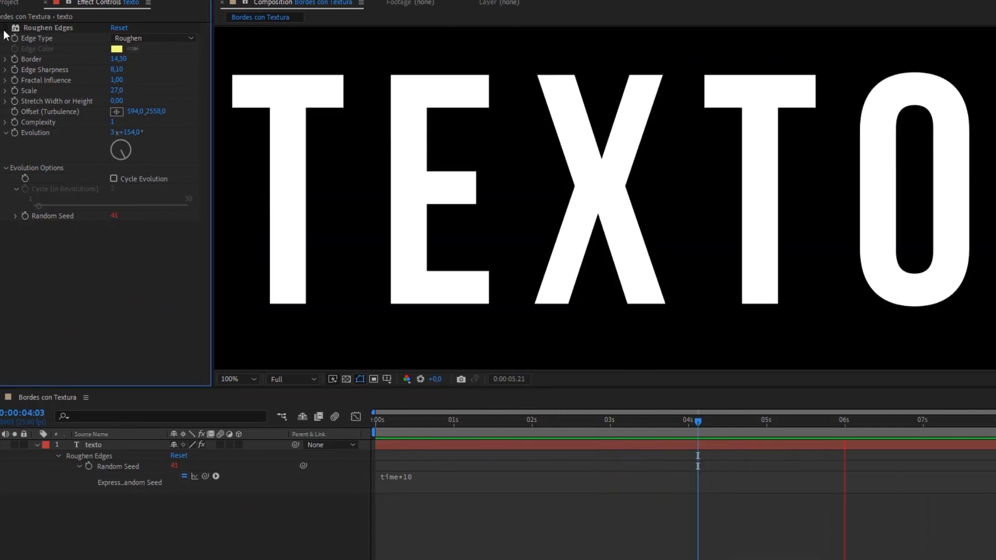
pyautogui.click(5, 29)
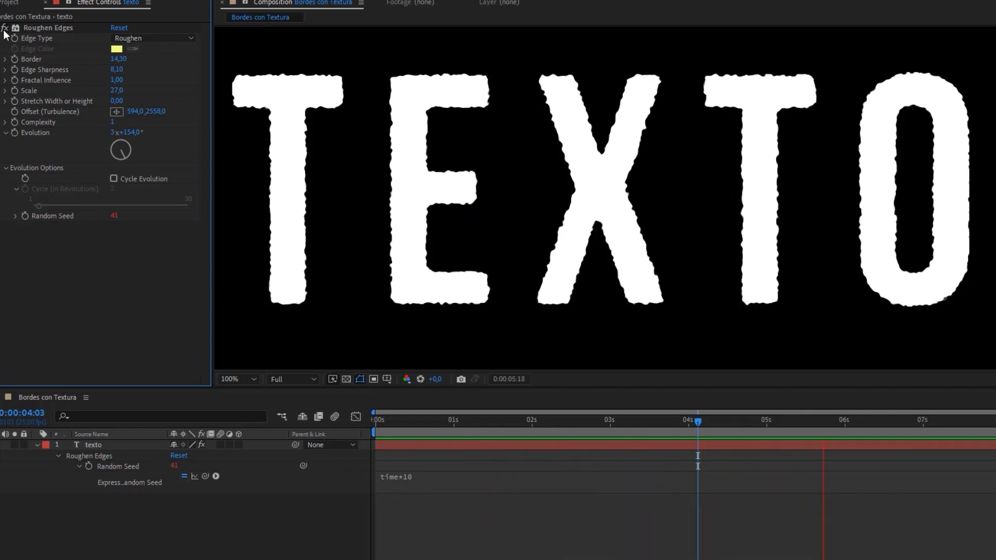
pyautogui.press('space')
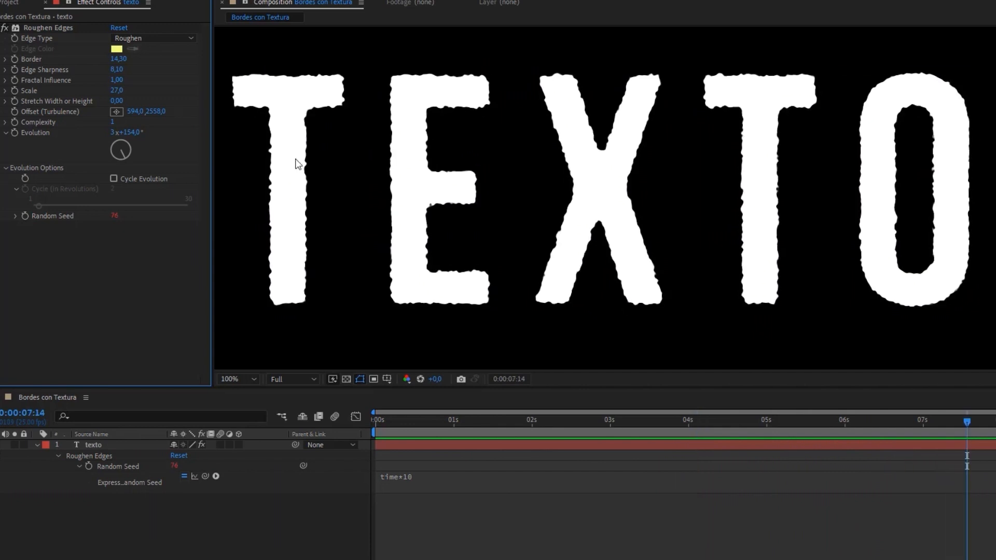
# - Move the word straight up into the upper half of the composition, leaving free space beneath it
pyautogui.scroll(-2, 383, 177)
pyautogui.moveTo(410, 189); pyautogui.dragTo(468, 205)
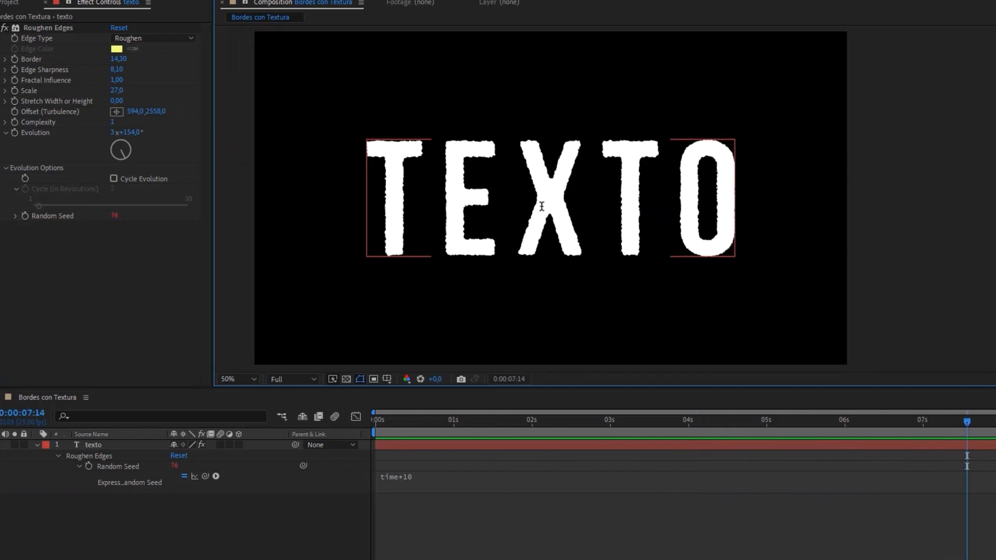
pyautogui.click(522, 482)
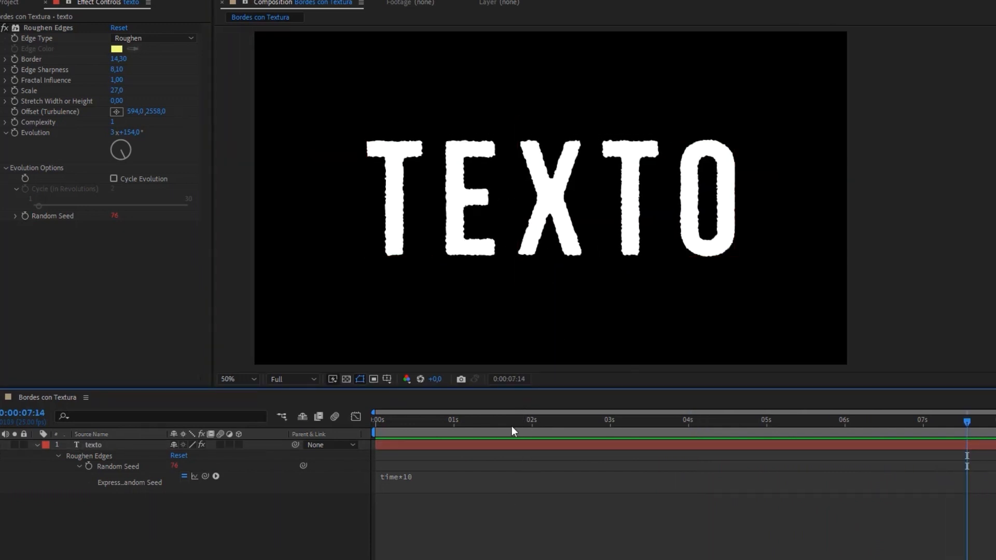
pyautogui.click(541, 223)
pyautogui.moveTo(542, 223); pyautogui.dragTo(539, 147)
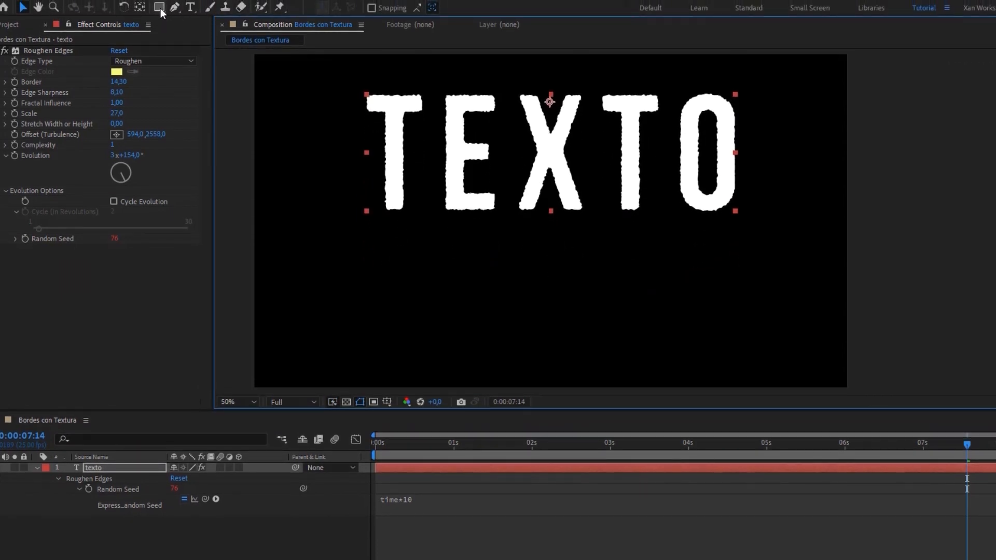
# - Draw a blue circle with the Ellipse tool as a separate shape layer below the word, undoing the accidental mask on the text
pyautogui.moveTo(160, 8); pyautogui.dragTo(196, 32)
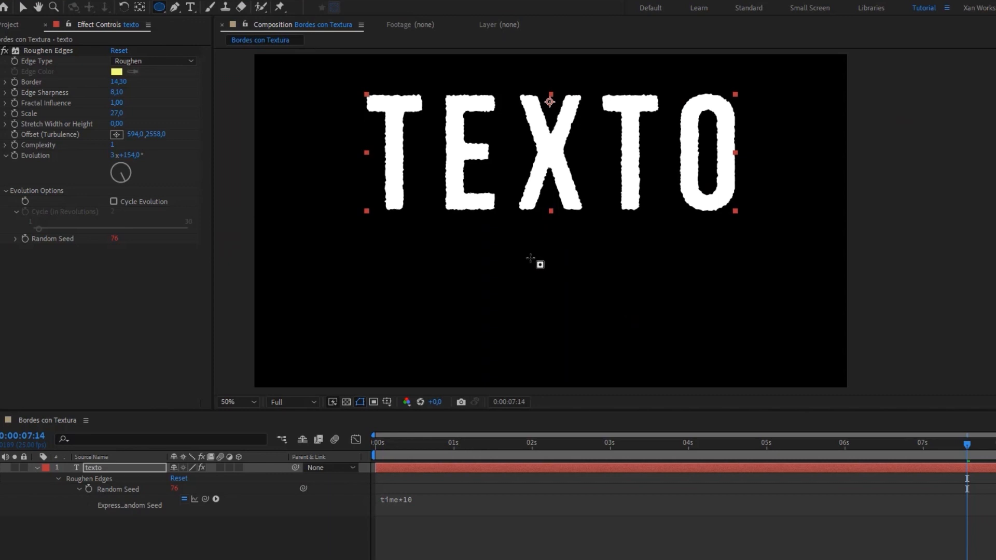
pyautogui.moveTo(530, 258); pyautogui.dragTo(622, 326)
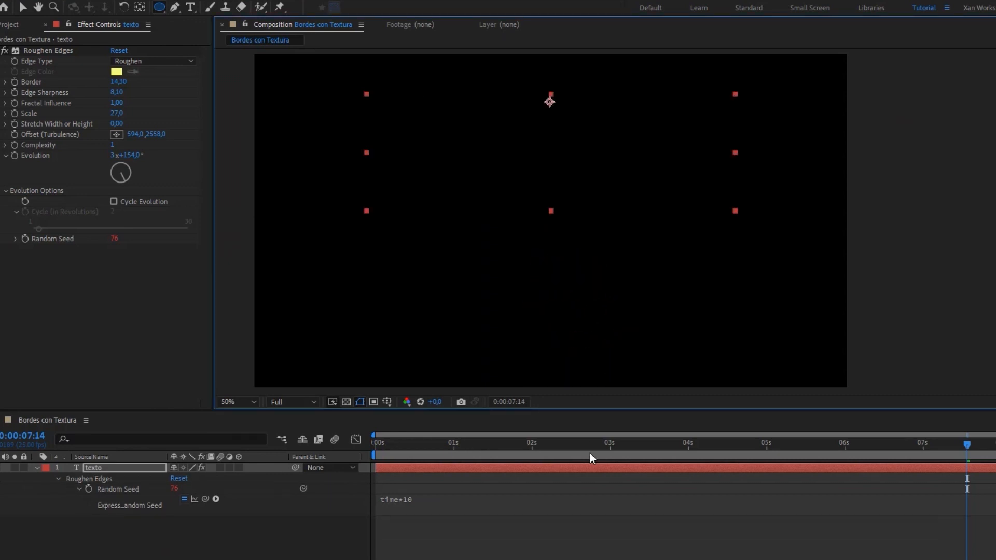
pyautogui.hotkey('ctrl', 'z')
pyautogui.click(542, 527)
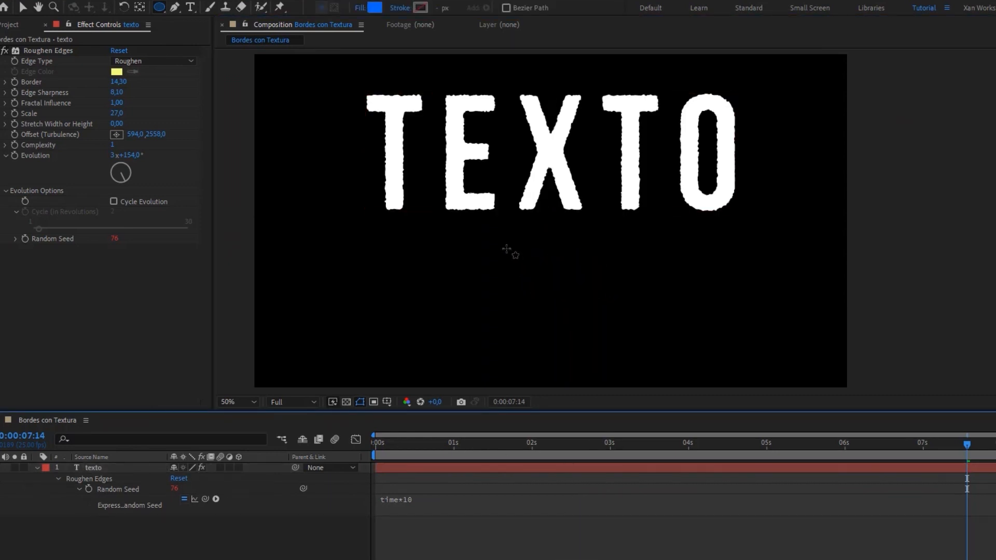
pyautogui.moveTo(514, 242); pyautogui.dragTo(632, 336)
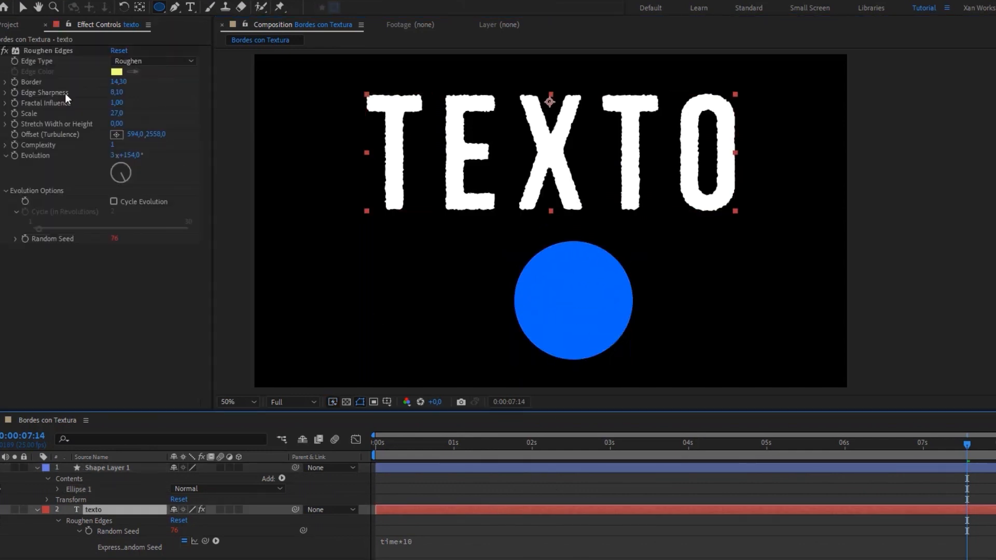
# - Copy the text layer's Roughen Edges effect onto the circle's shape layer and collapse the properties of both layers
pyautogui.click(457, 468)
pyautogui.hotkey('ctrl', 'v')
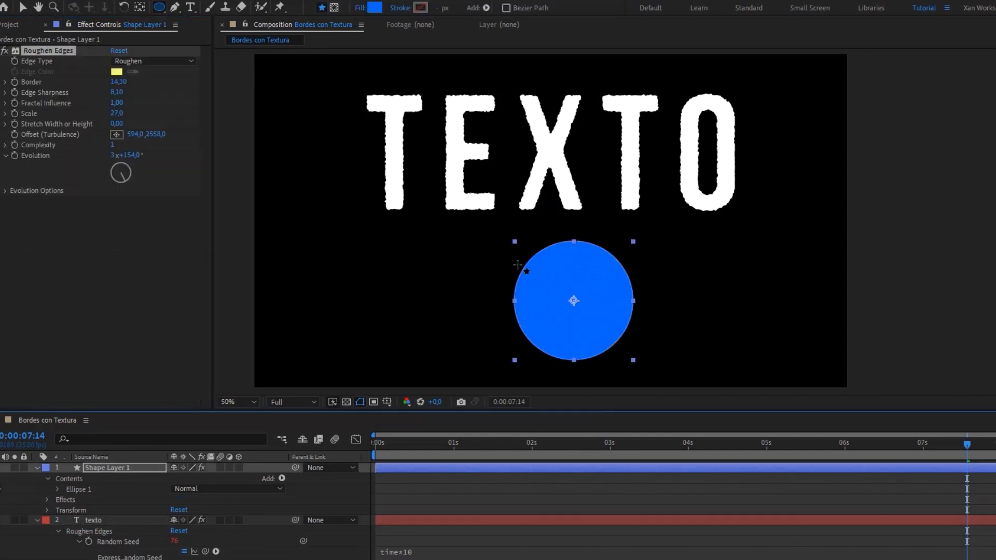
pyautogui.click(38, 468)
pyautogui.click(37, 478)
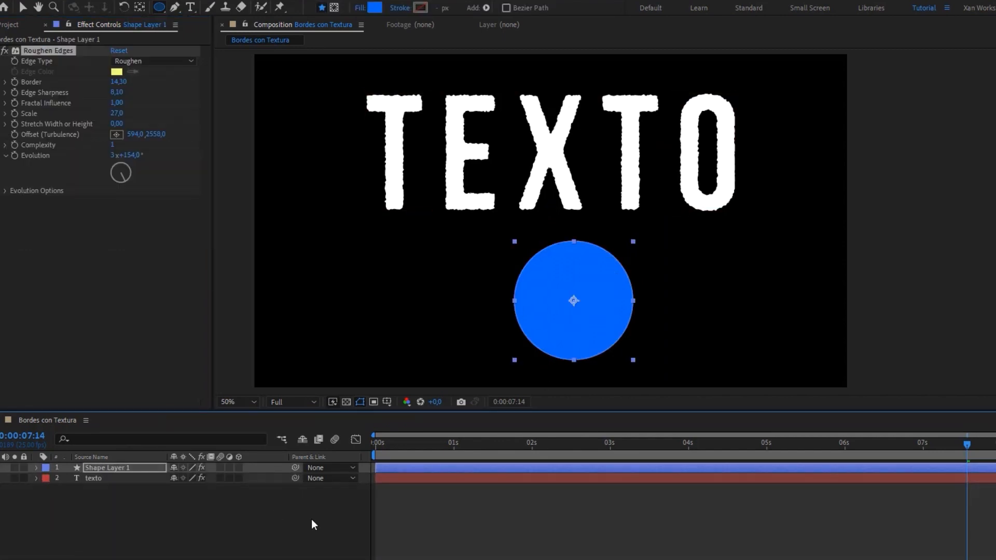
# - Preview the animated edges of the blue circle close up at 100%
pyautogui.click(446, 534)
pyautogui.scroll(2, 596, 296)
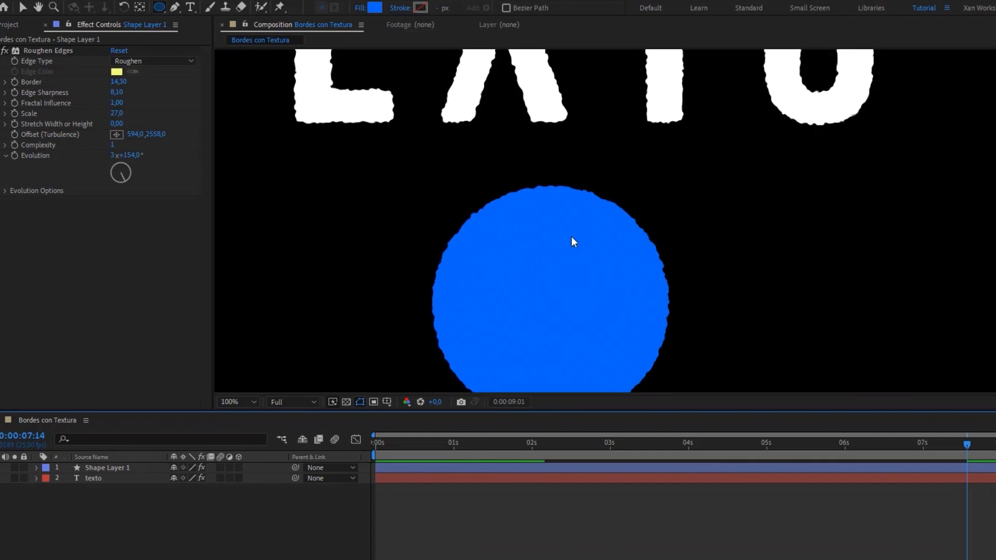
pyautogui.press('space')
pyautogui.moveTo(552, 260); pyautogui.dragTo(549, 199)
# - Raise the circle's Roughen Edges Border to 80,30 and preview the rougher outline
pyautogui.click(462, 469)
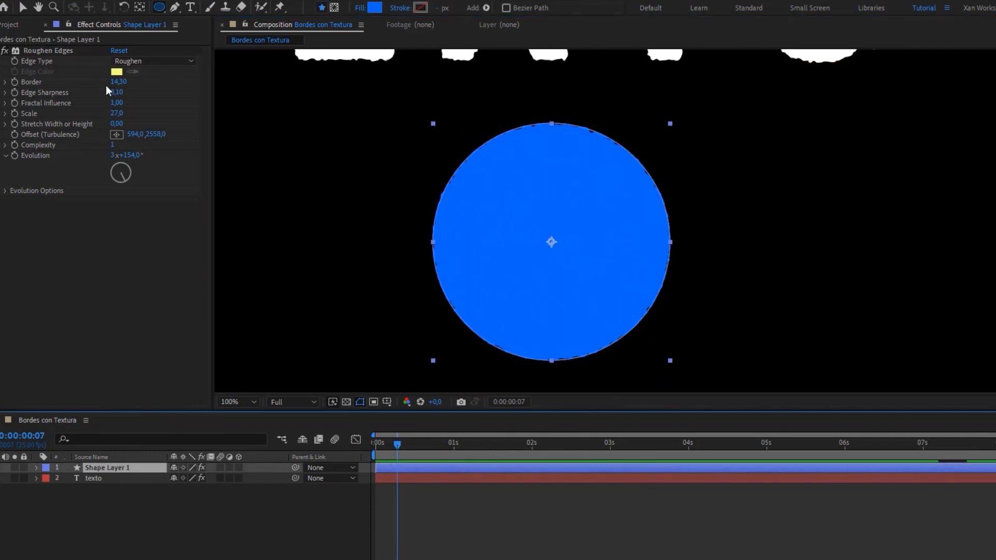
pyautogui.moveTo(119, 83); pyautogui.dragTo(670, 274)
pyautogui.press('space')
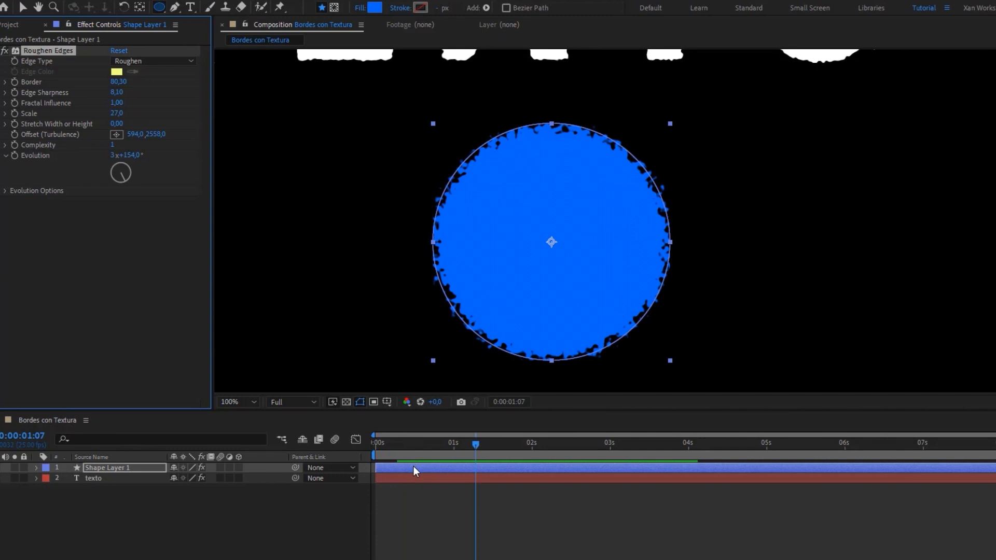
# - Reveal the circle's Random Seed expression and change it to time*3
pyautogui.press('e')
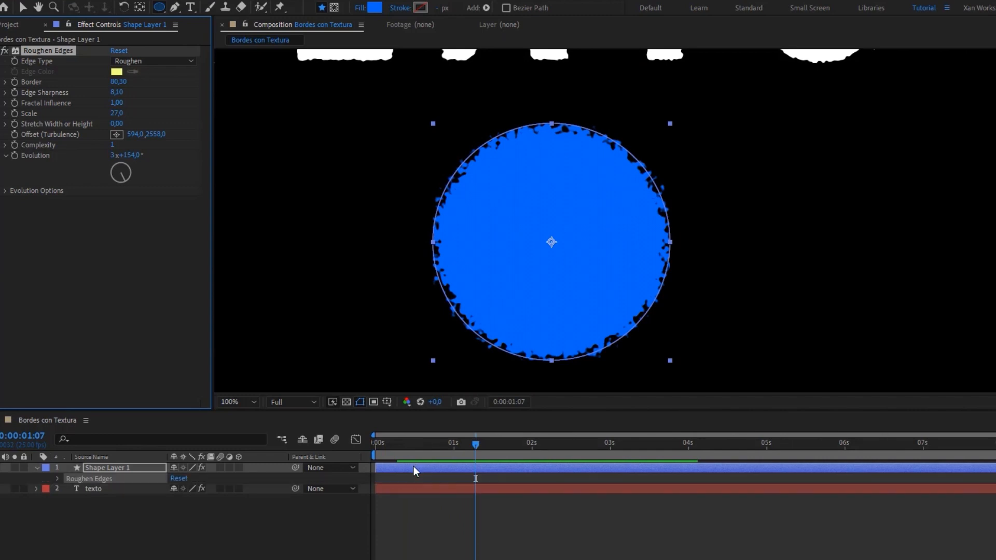
pyautogui.press('e')
pyautogui.press('e')
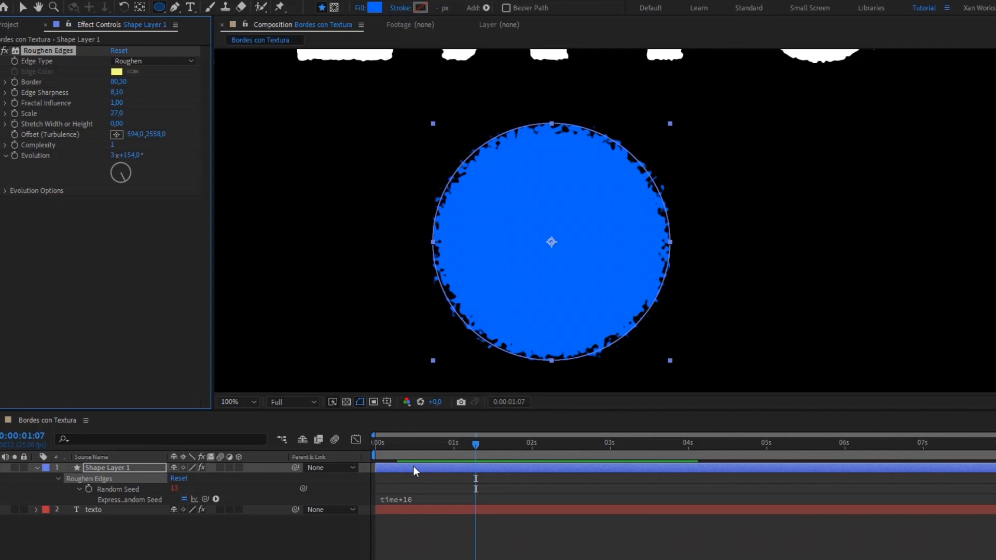
pyautogui.click(427, 498)
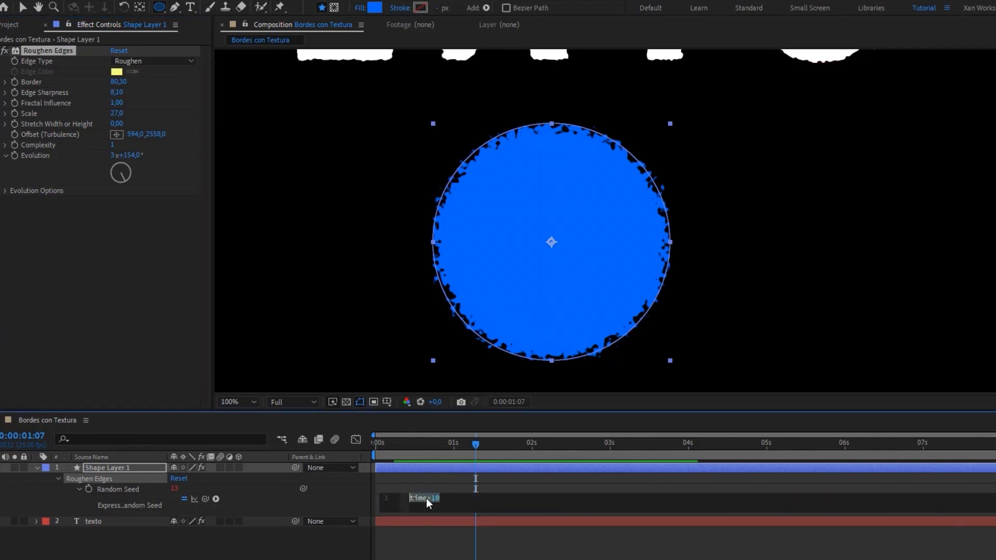
pyautogui.click(408, 499)
pyautogui.press('BackSpace')
pyautogui.press('BackSpace')
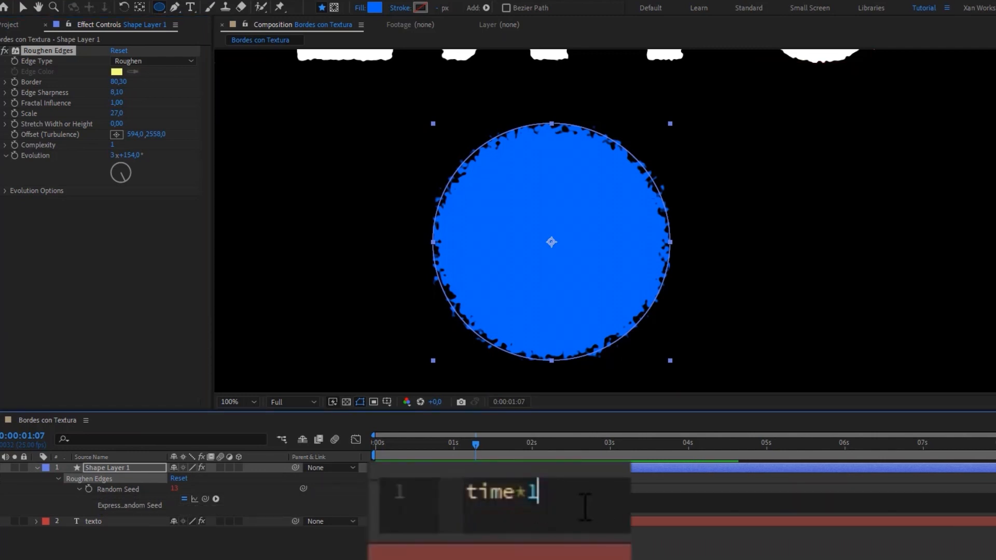
pyautogui.write('3')
pyautogui.click(450, 541)
# - Preview the slower circle edges together with the word, with the whole composition in view
pyautogui.press('space')
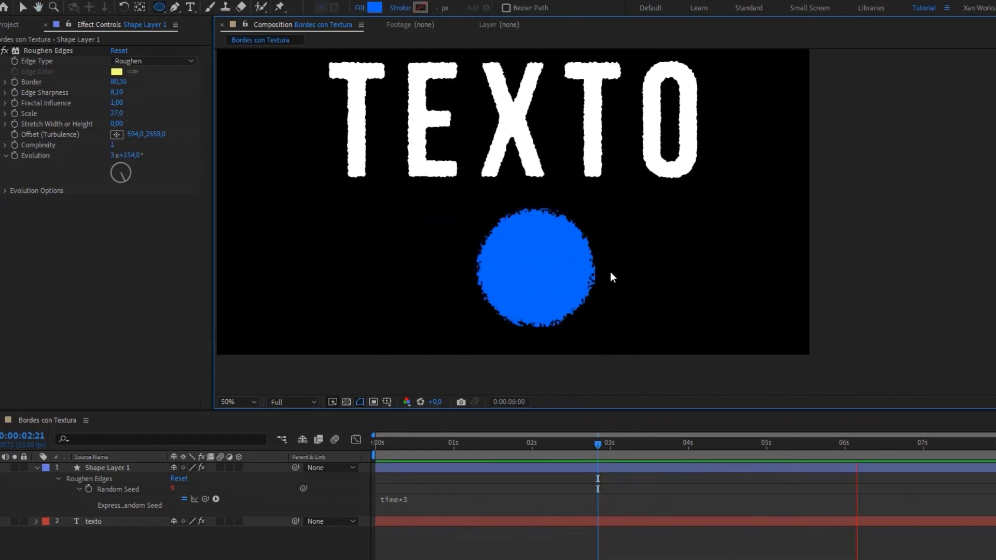
pyautogui.press('space')
pyautogui.moveTo(597, 192); pyautogui.dragTo(614, 221)
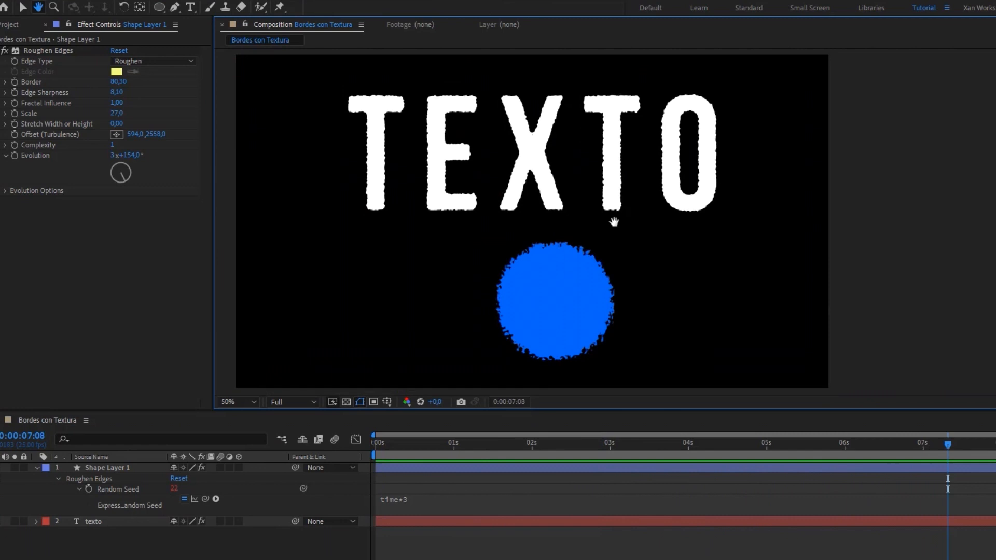
pyautogui.press('space')
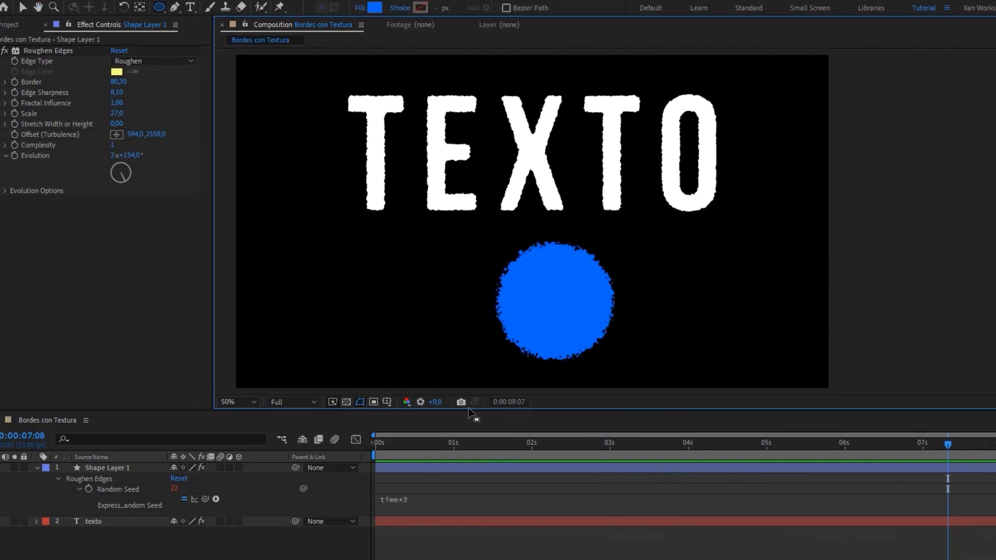